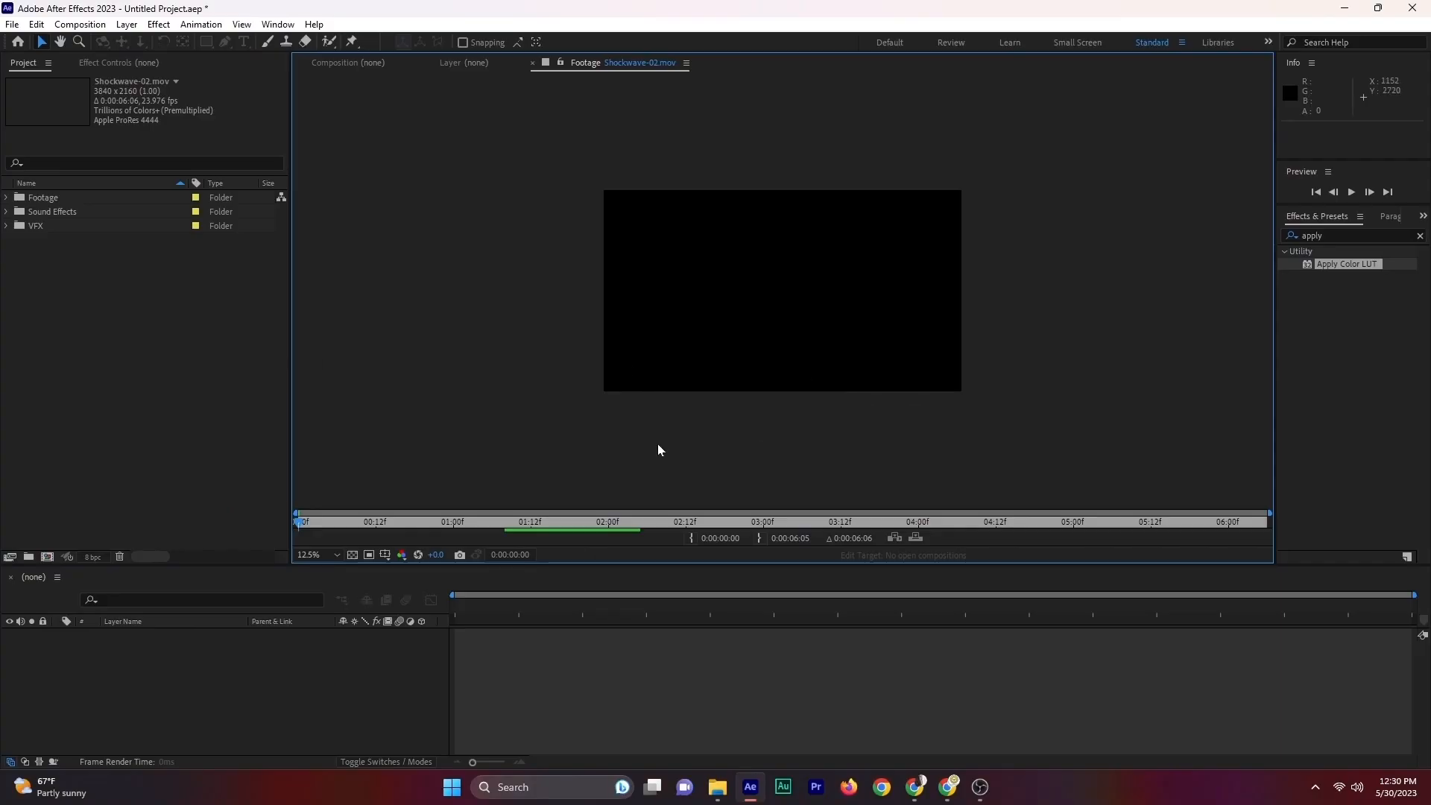
# Step: Save the project as "Slow Mo Flight" in the Advanced Superman Takeoff VFX folder
pyautogui.hotkey('ctrl', 's')
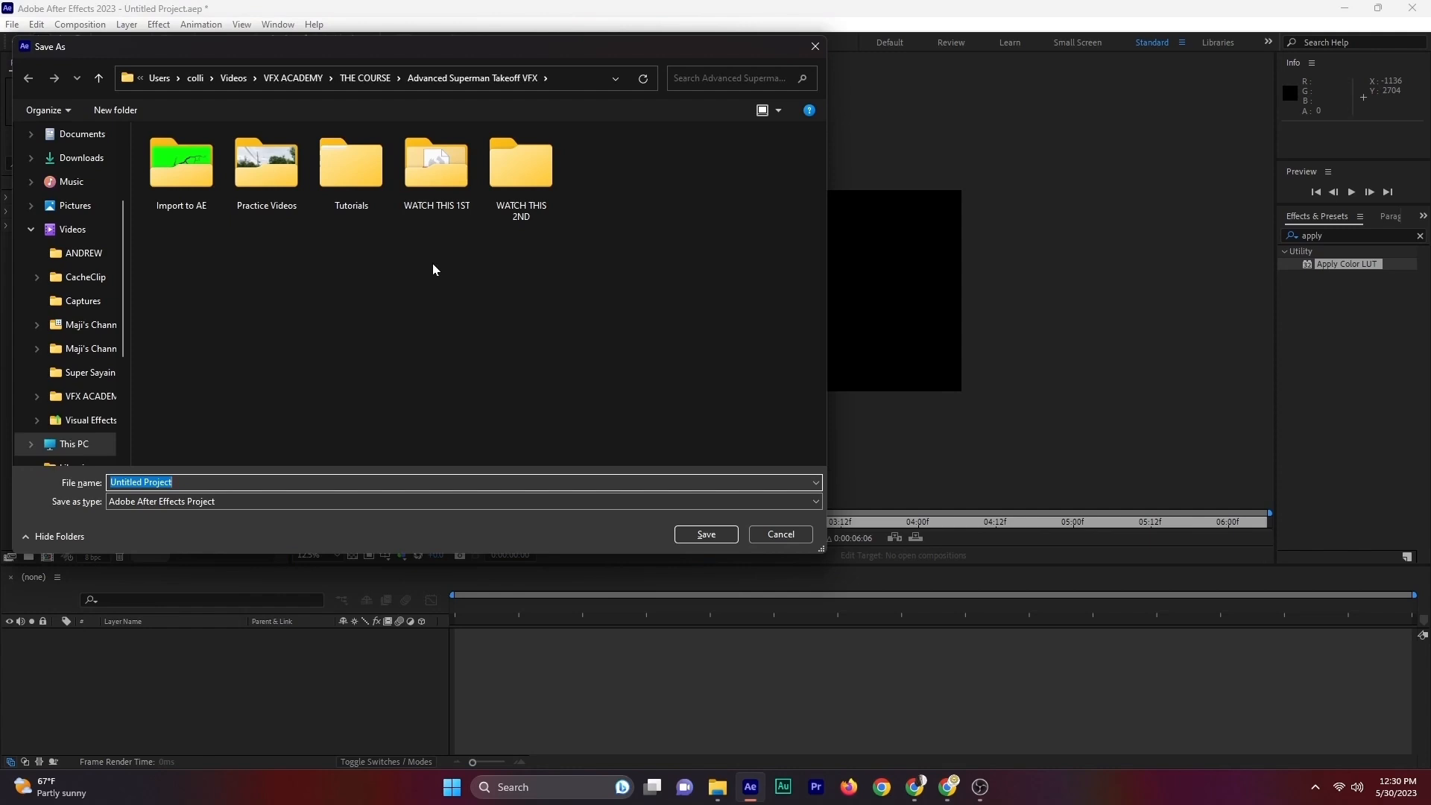
pyautogui.write('F')
pyautogui.write('low Mo F')
pyautogui.write('light')
pyautogui.press('Return')
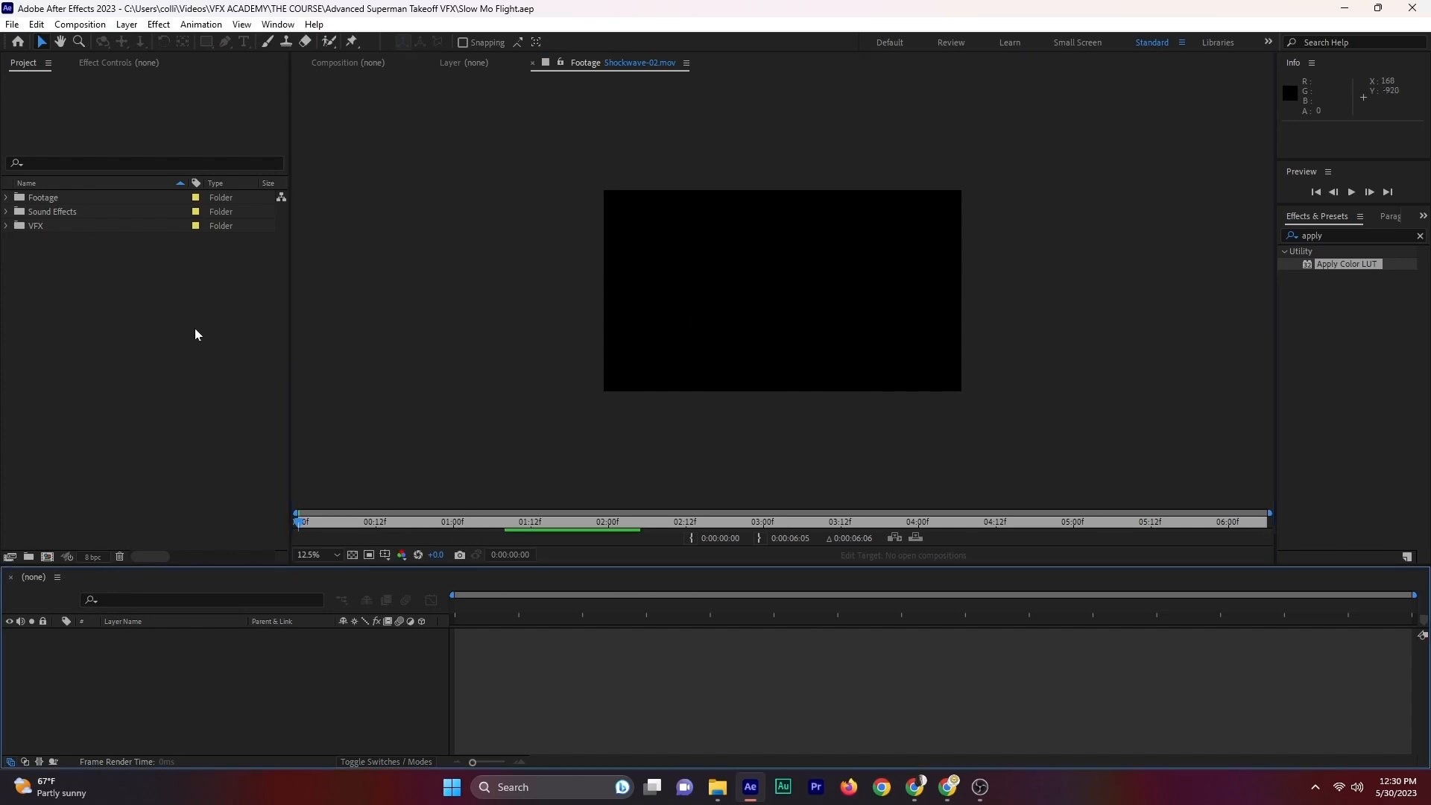
# Step: Create a composition from "3. Slow Motion Front Flight.mp4" in the Footage folder
pyautogui.click(366, 65)
pyautogui.click(66, 299)
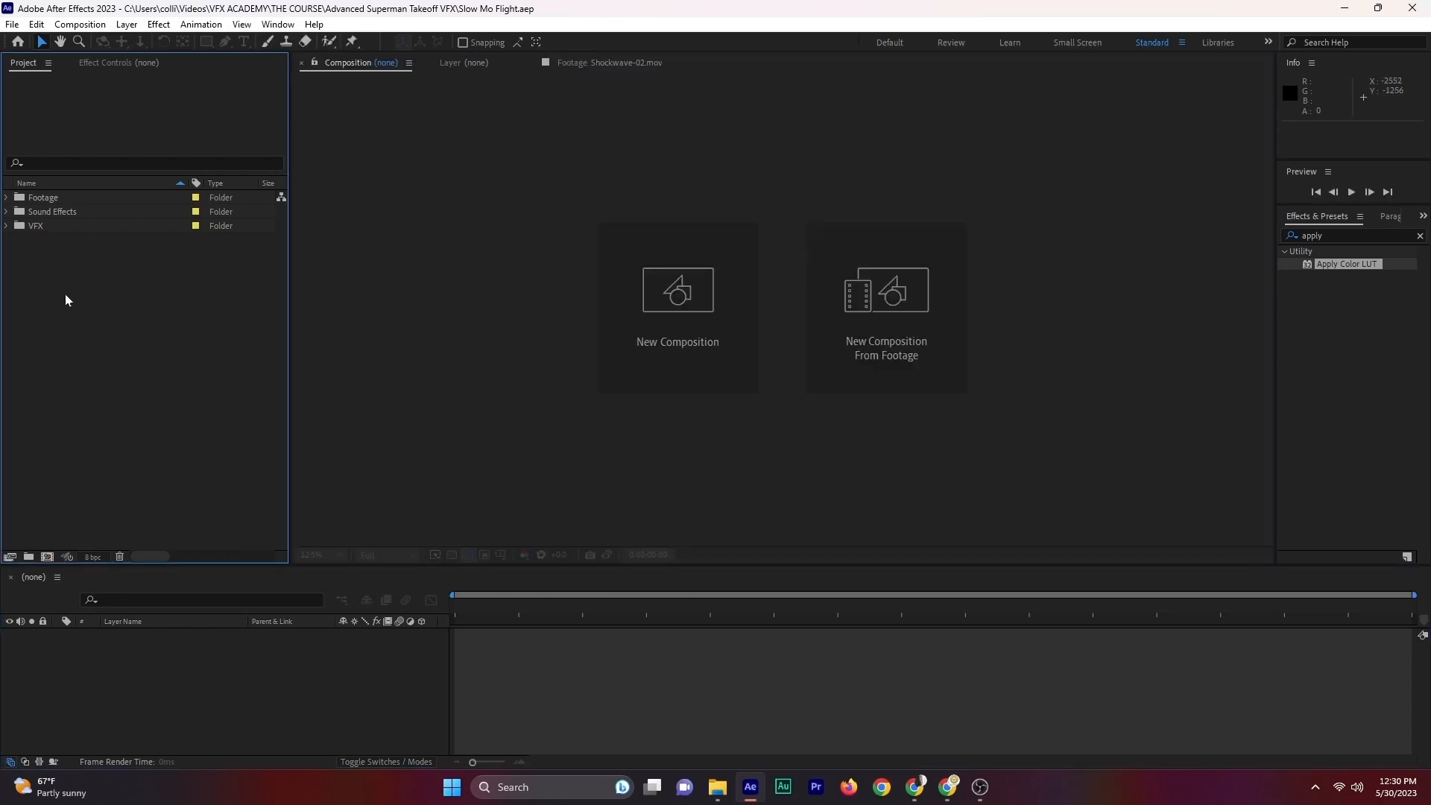
pyautogui.click(6, 198)
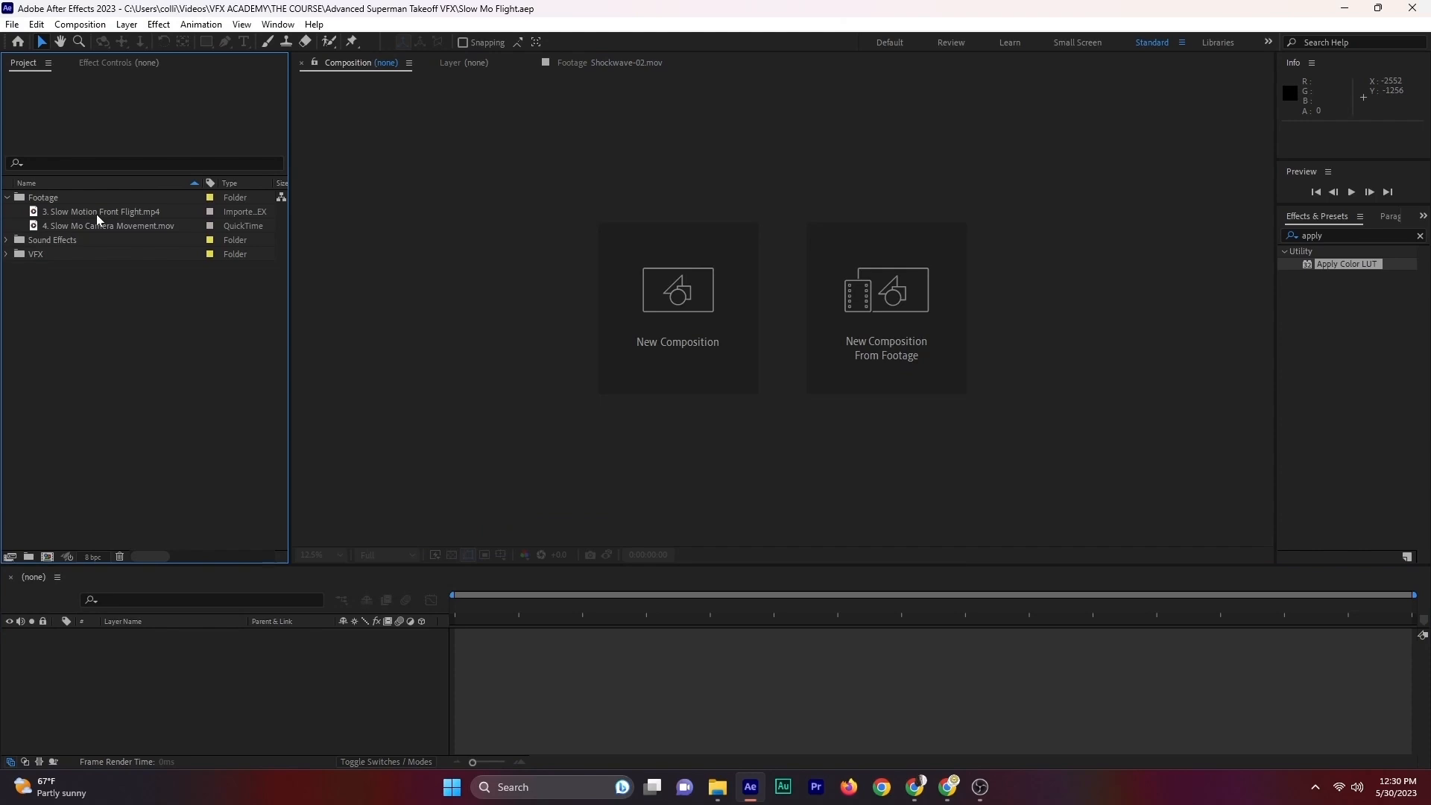
pyautogui.moveTo(96, 213); pyautogui.dragTo(115, 644)
# Step: Fit the whole composition frame in the viewer and set the preview resolution to Quarter
pyautogui.click(319, 555)
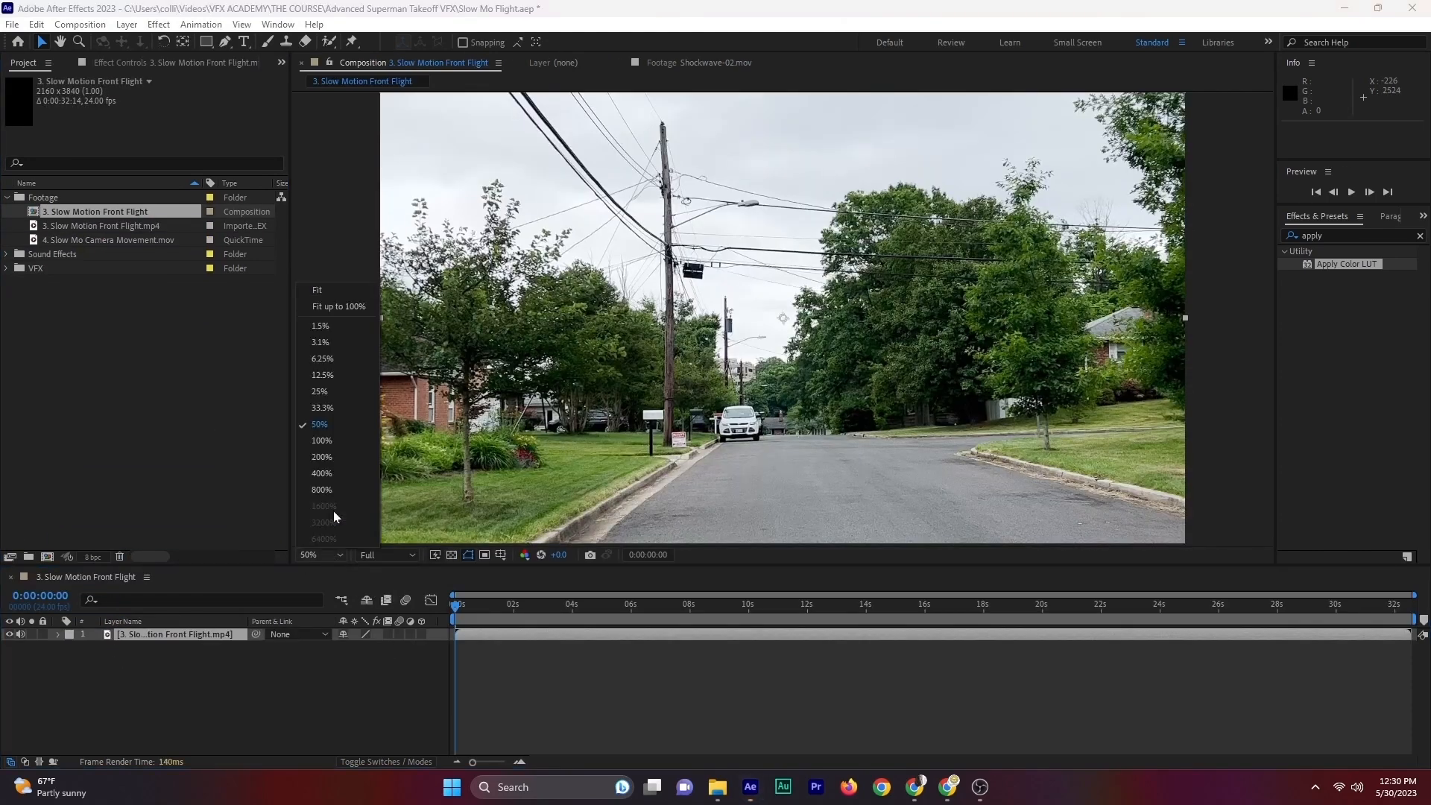
pyautogui.click(334, 313)
pyautogui.click(313, 553)
pyautogui.click(334, 303)
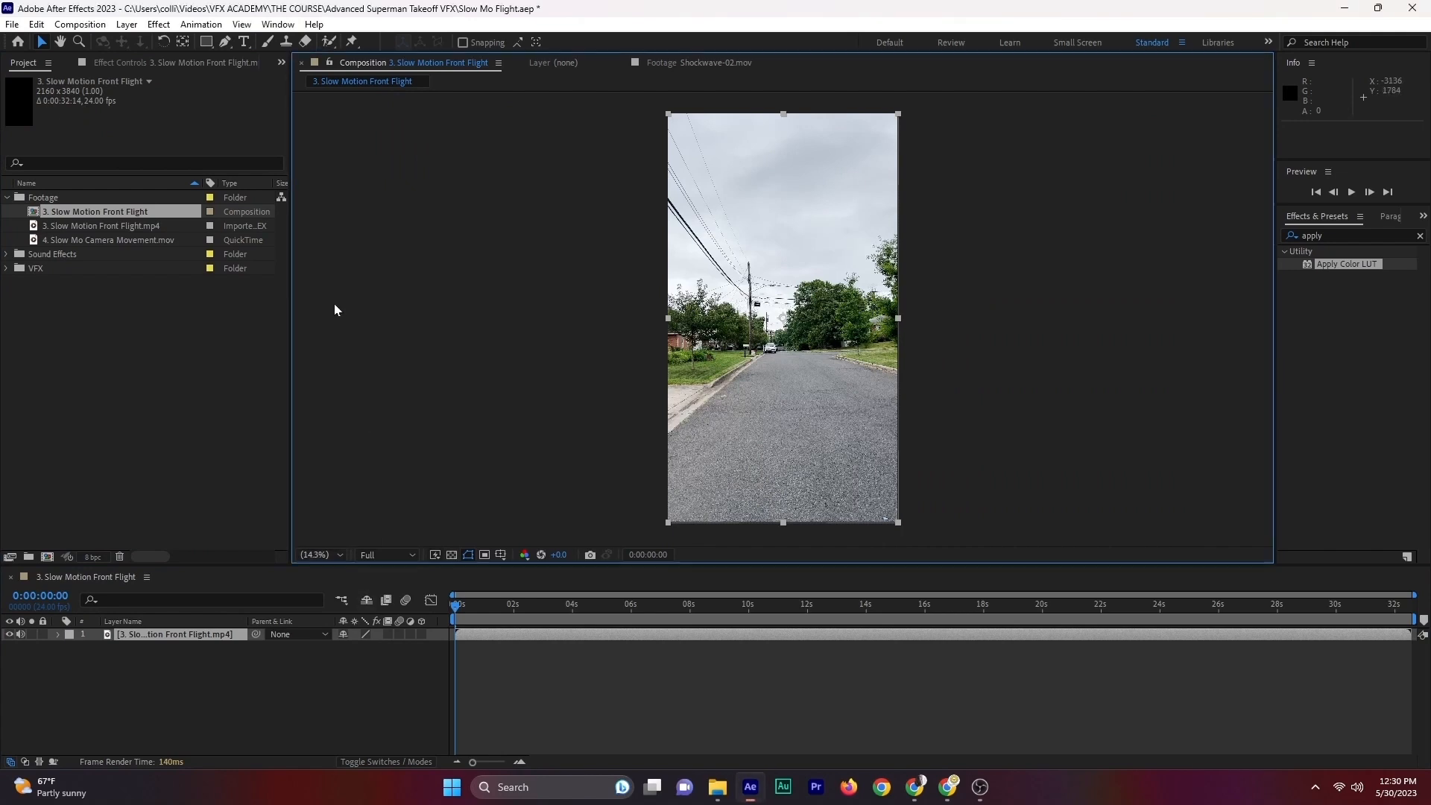
pyautogui.click(383, 557)
pyautogui.click(376, 637)
# Step: Duplicate the front flight layer and freeze the copy on the empty-street frame at 0:00:03:04
pyautogui.moveTo(454, 606); pyautogui.dragTo(548, 615)
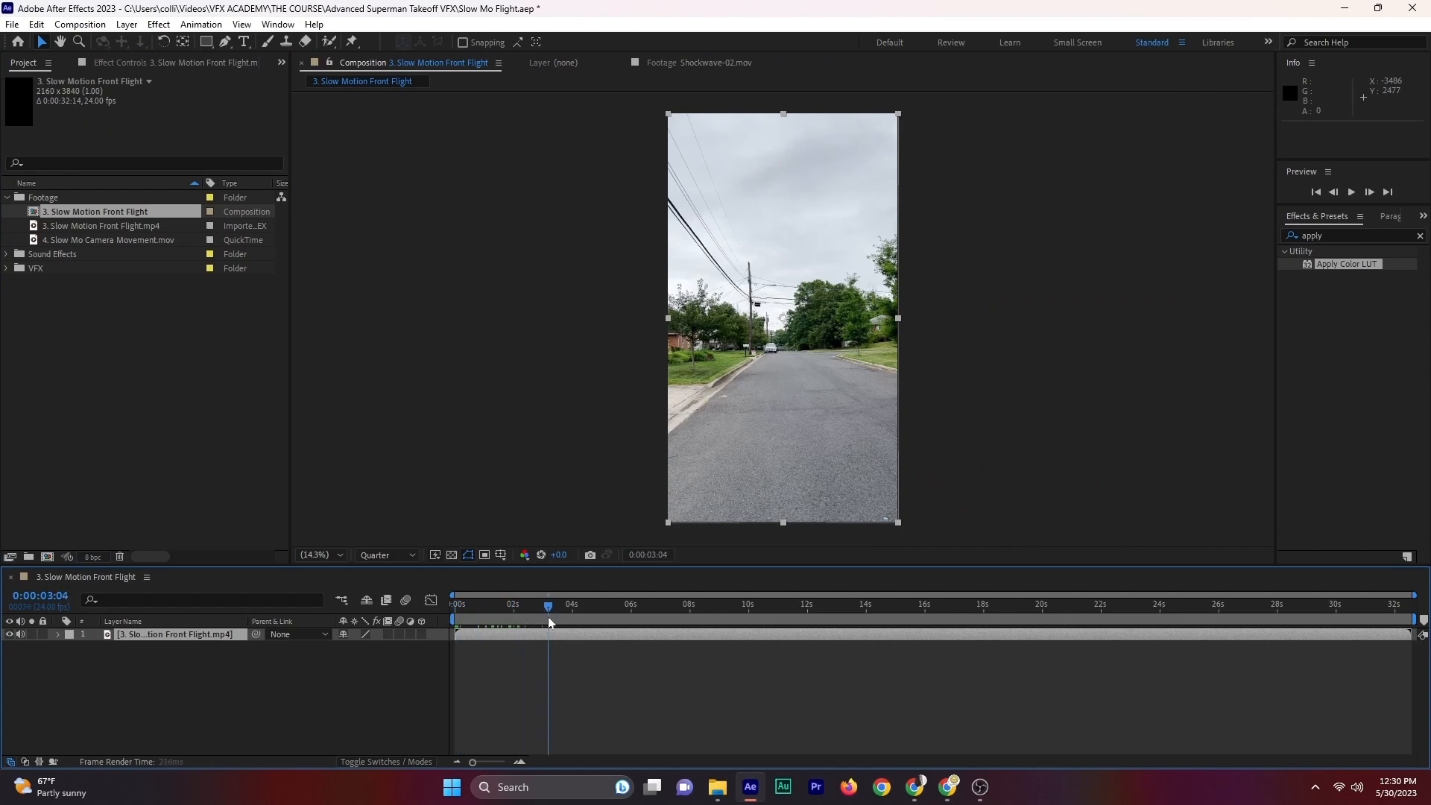
pyautogui.hotkey('ctrl', 'd')
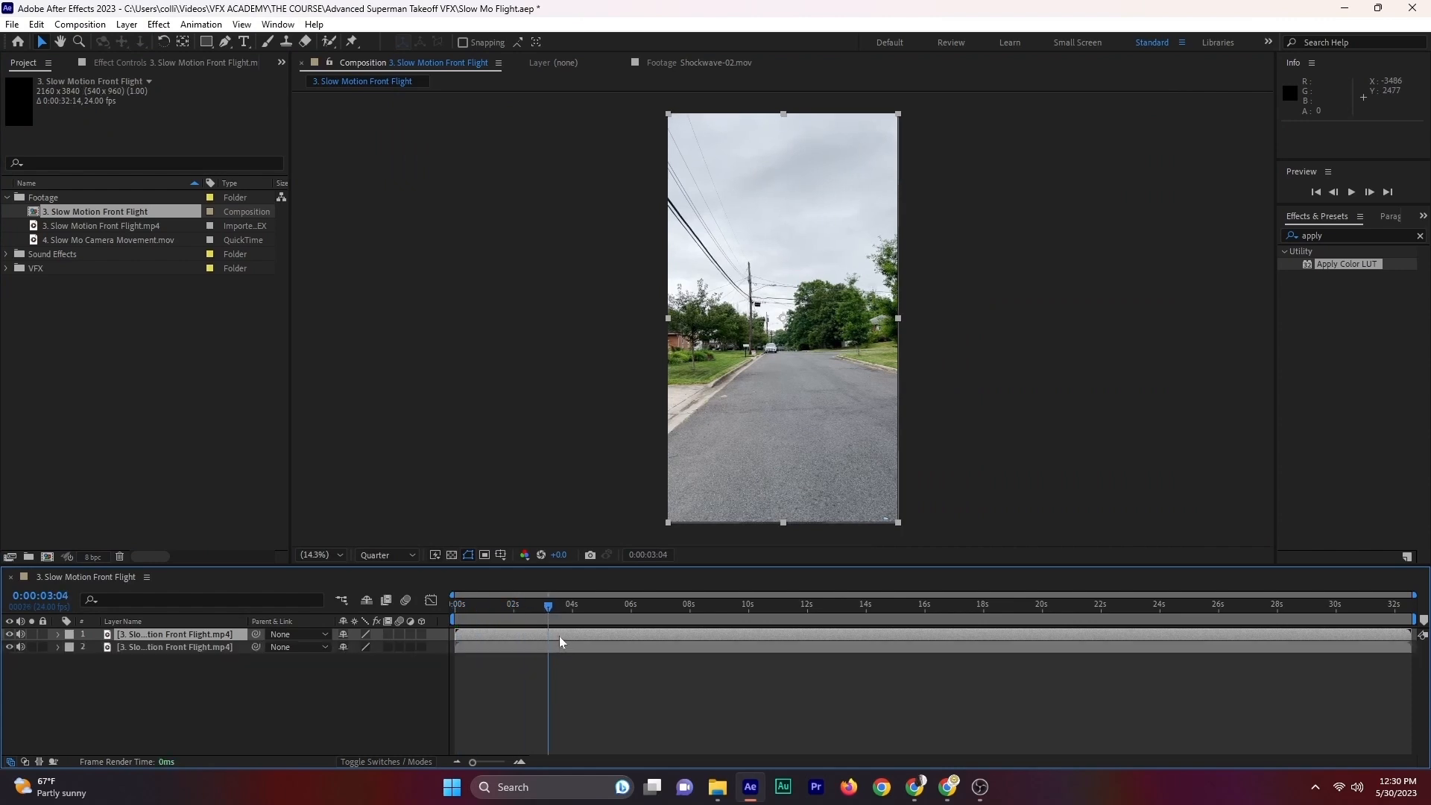
pyautogui.rightClick(560, 637)
pyautogui.moveTo(619, 271)
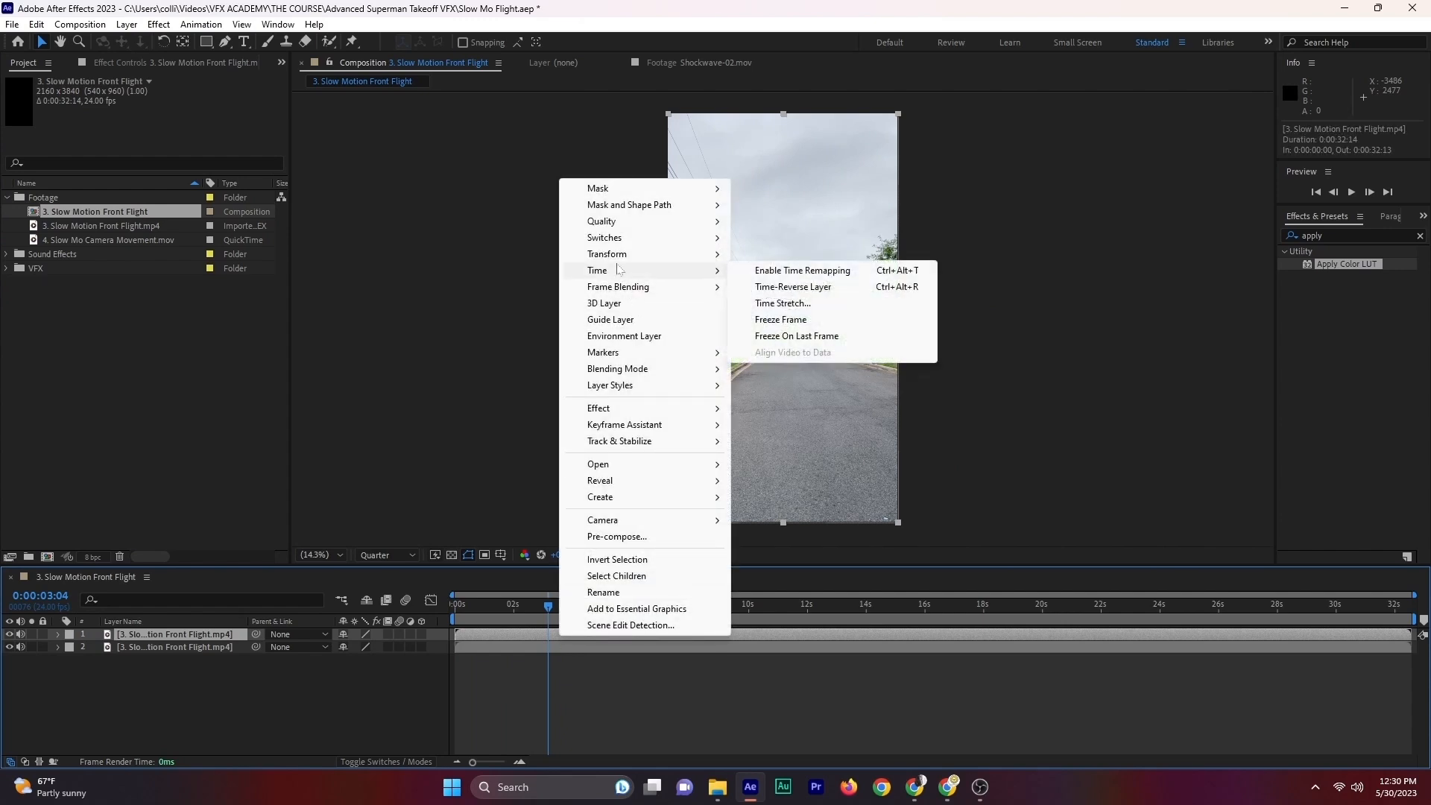
pyautogui.click(761, 321)
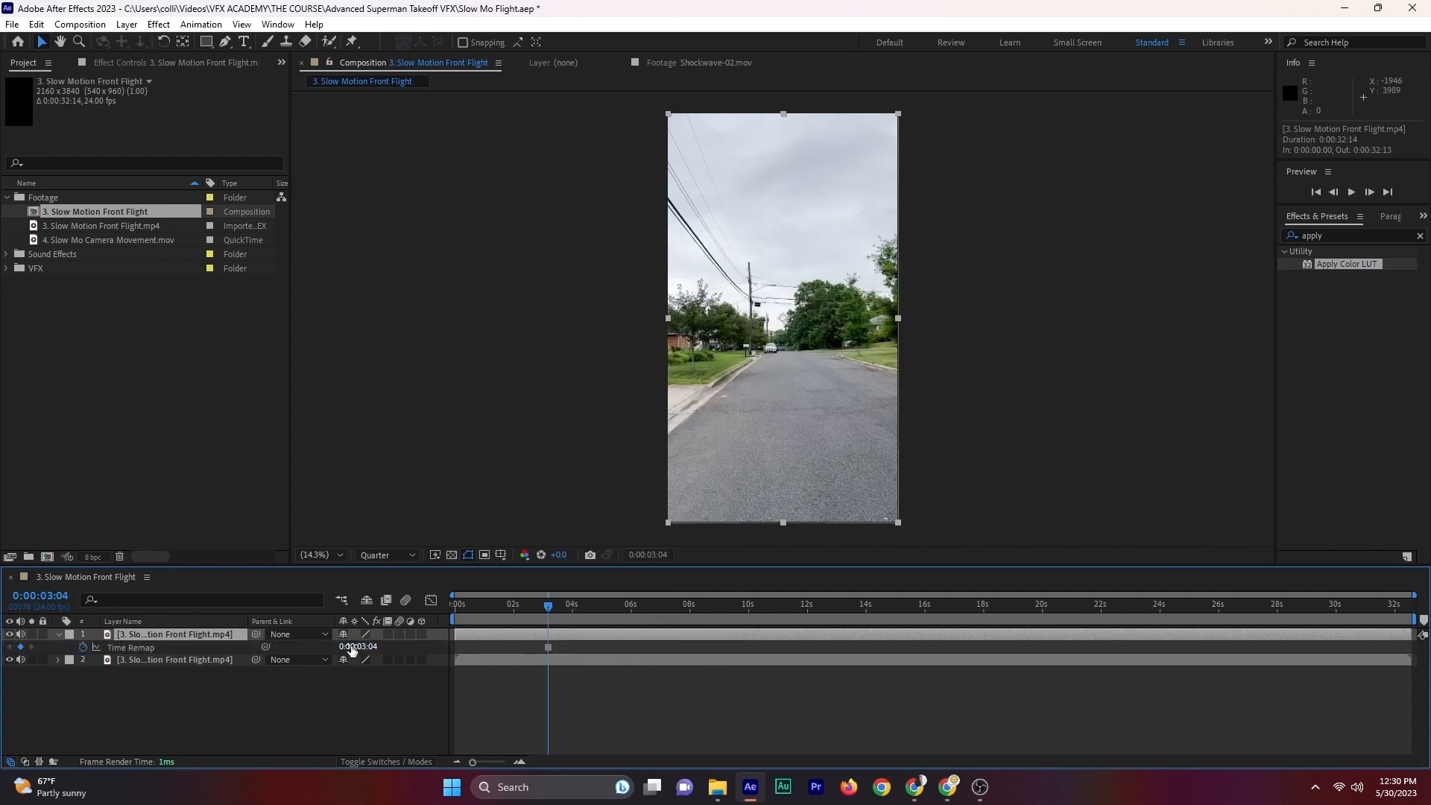
# Step: Rename the frozen layer BG, give it a Brown label and mute its audio
pyautogui.press('Return')
pyautogui.write('BG')
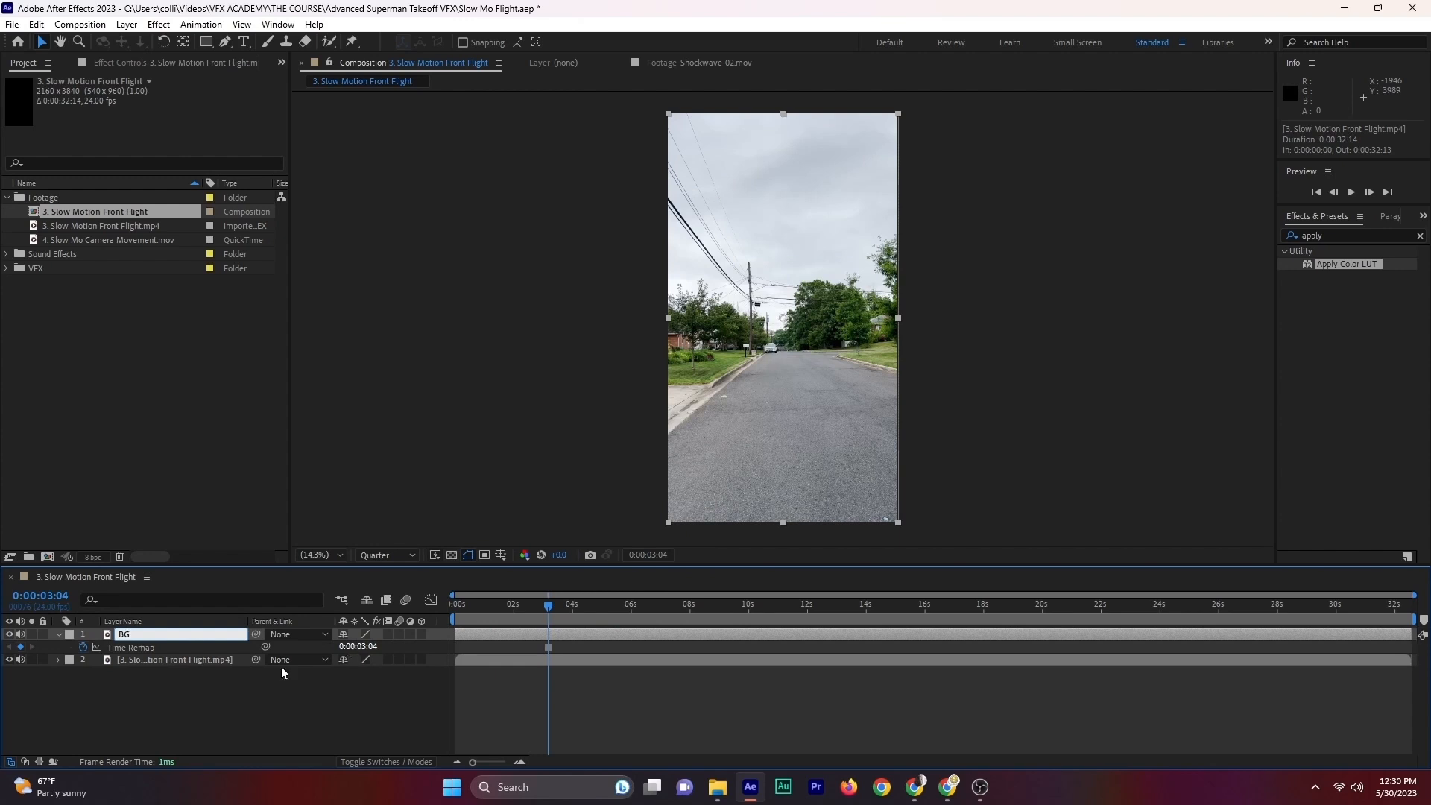
pyautogui.click(213, 738)
pyautogui.click(69, 635)
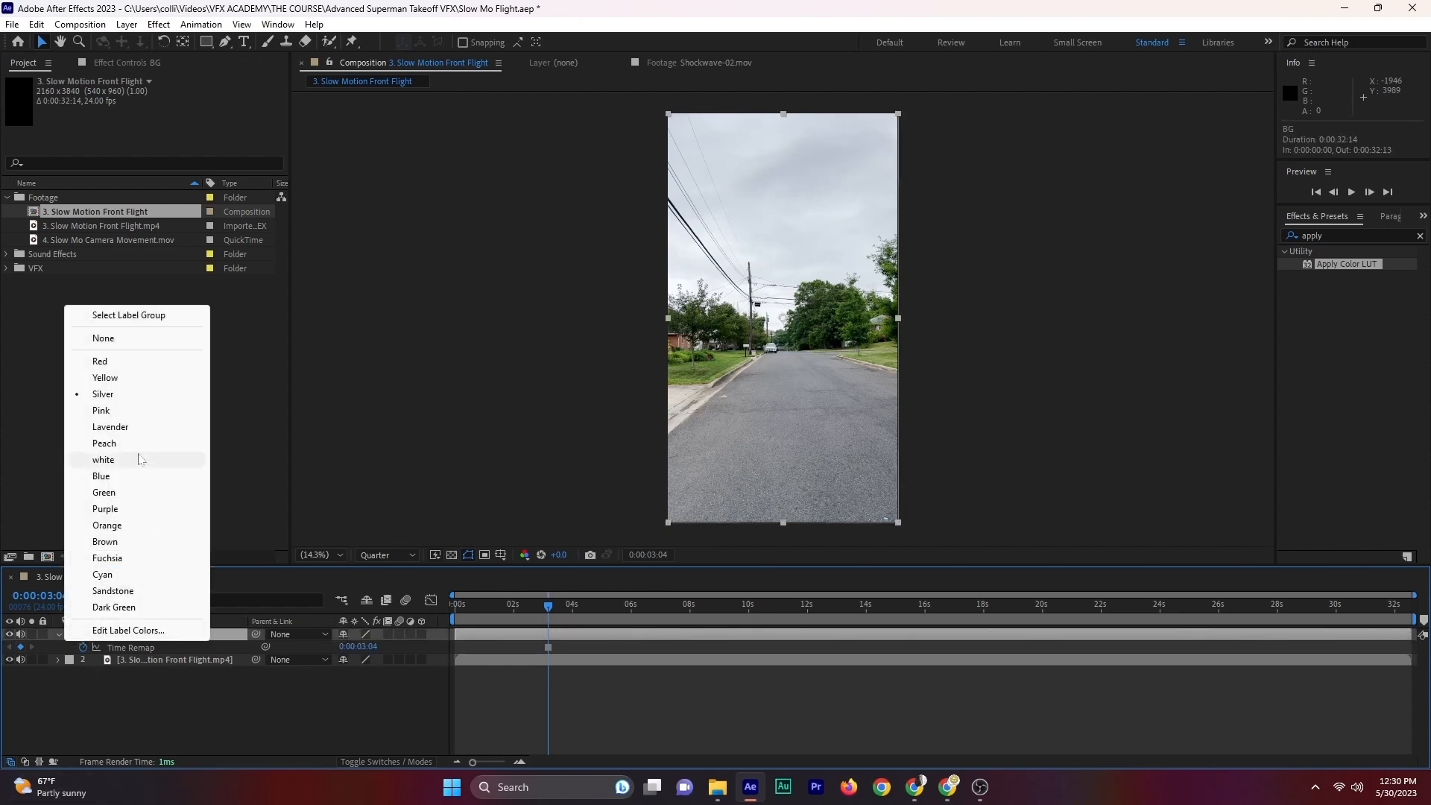
pyautogui.click(108, 542)
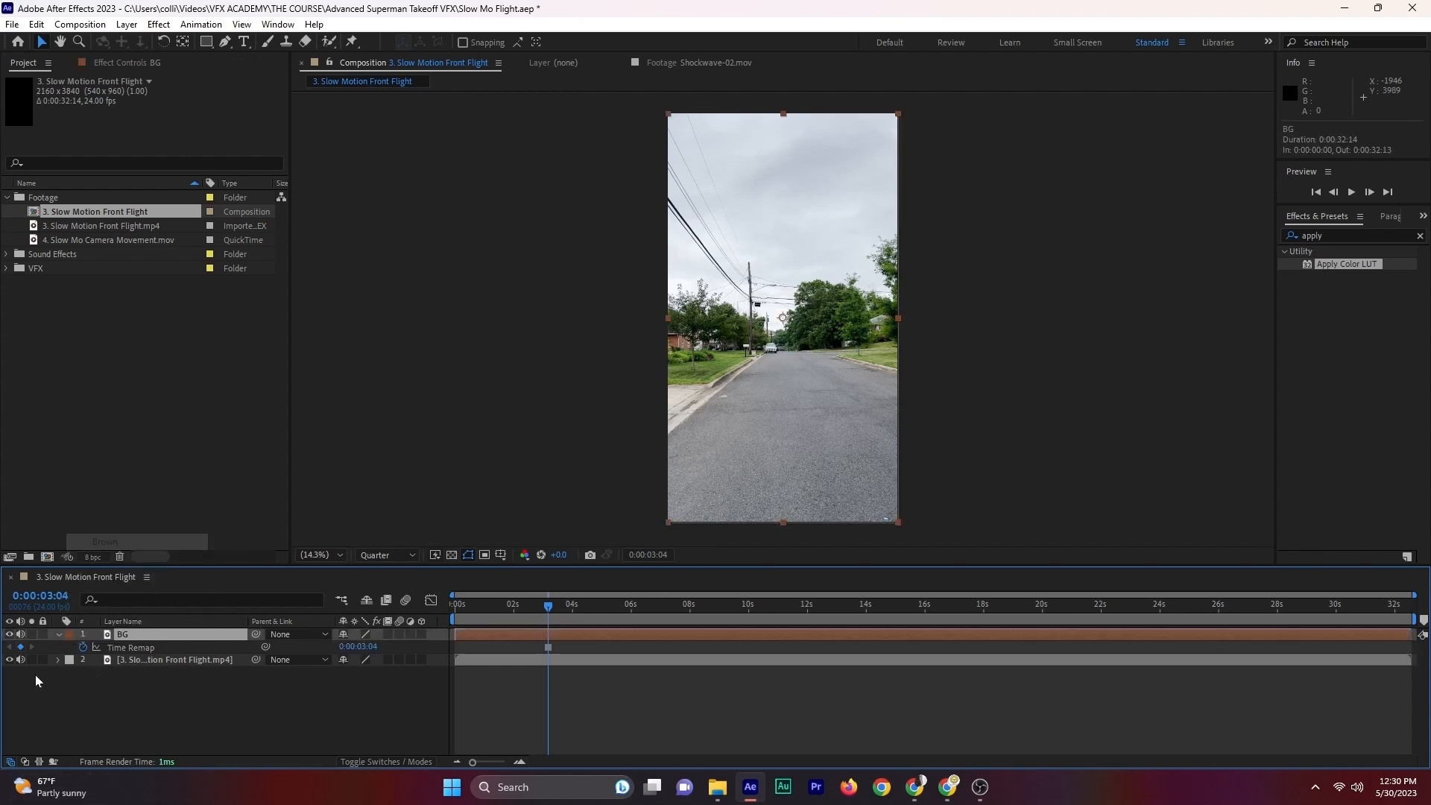
pyautogui.click(20, 635)
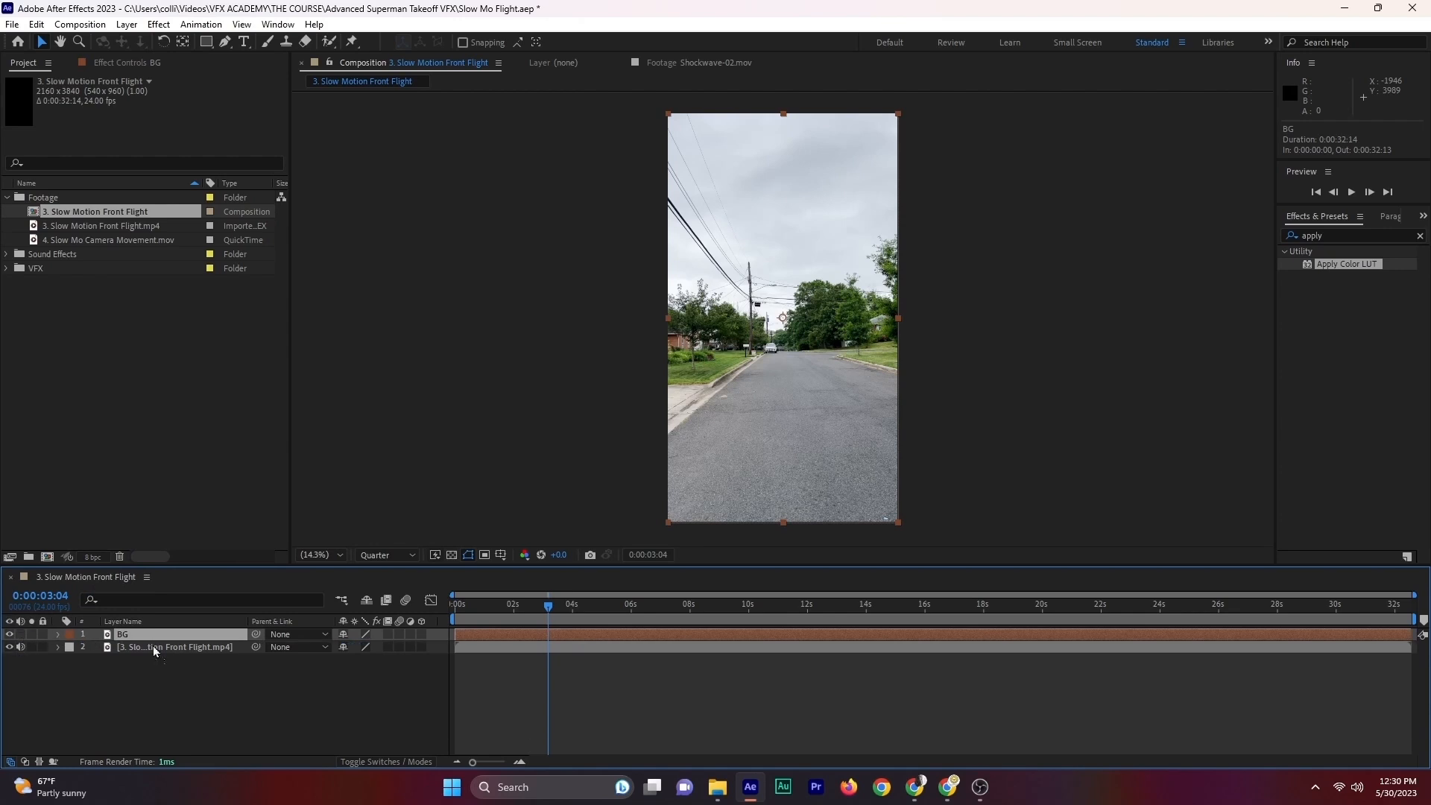
# Step: Place the BG layer beneath the front flight footage and lock it
pyautogui.moveTo(153, 647)
pyautogui.mouseDown()
pyautogui.moveTo(167, 644)
pyautogui.moveTo(169, 664)
pyautogui.mouseUp()
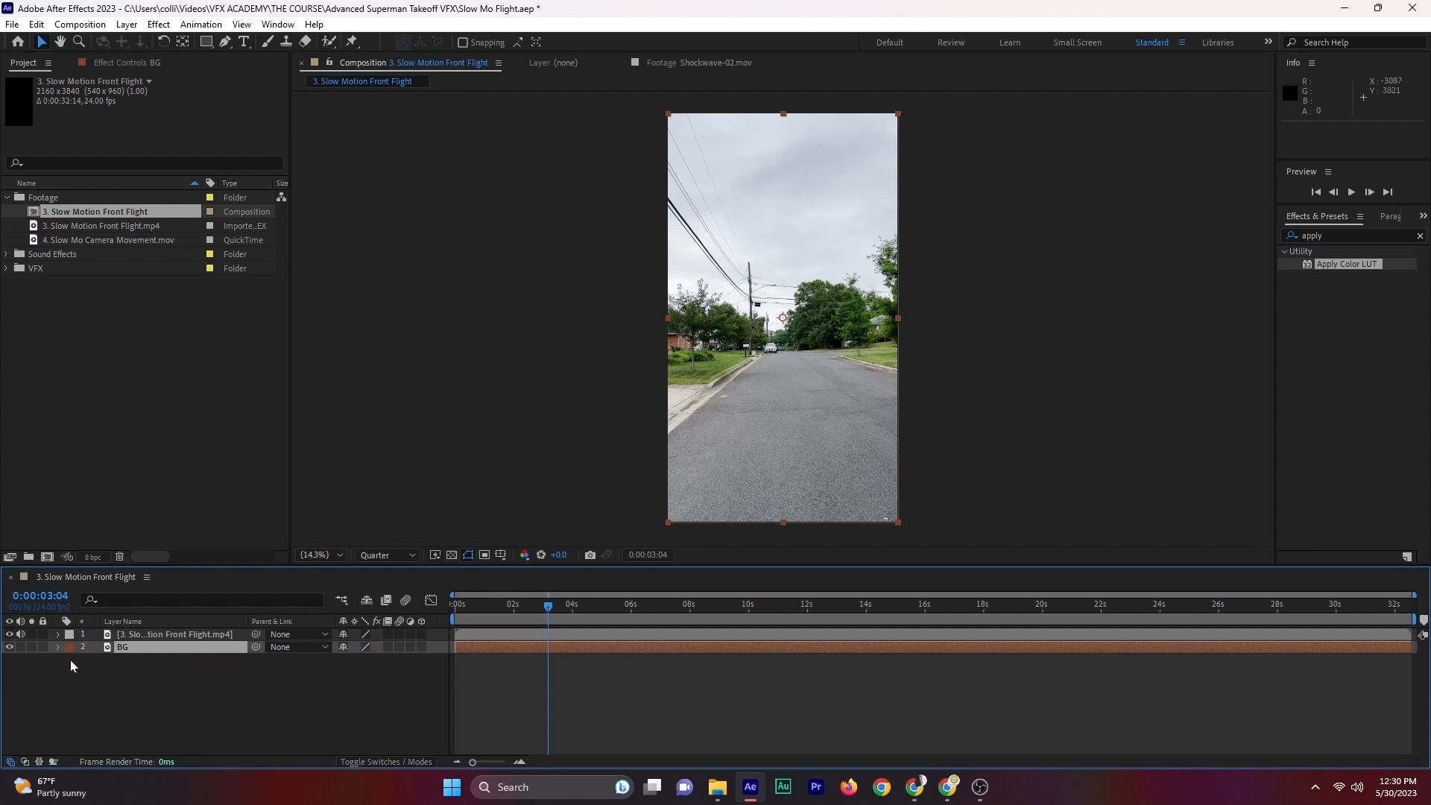
pyautogui.click(164, 651)
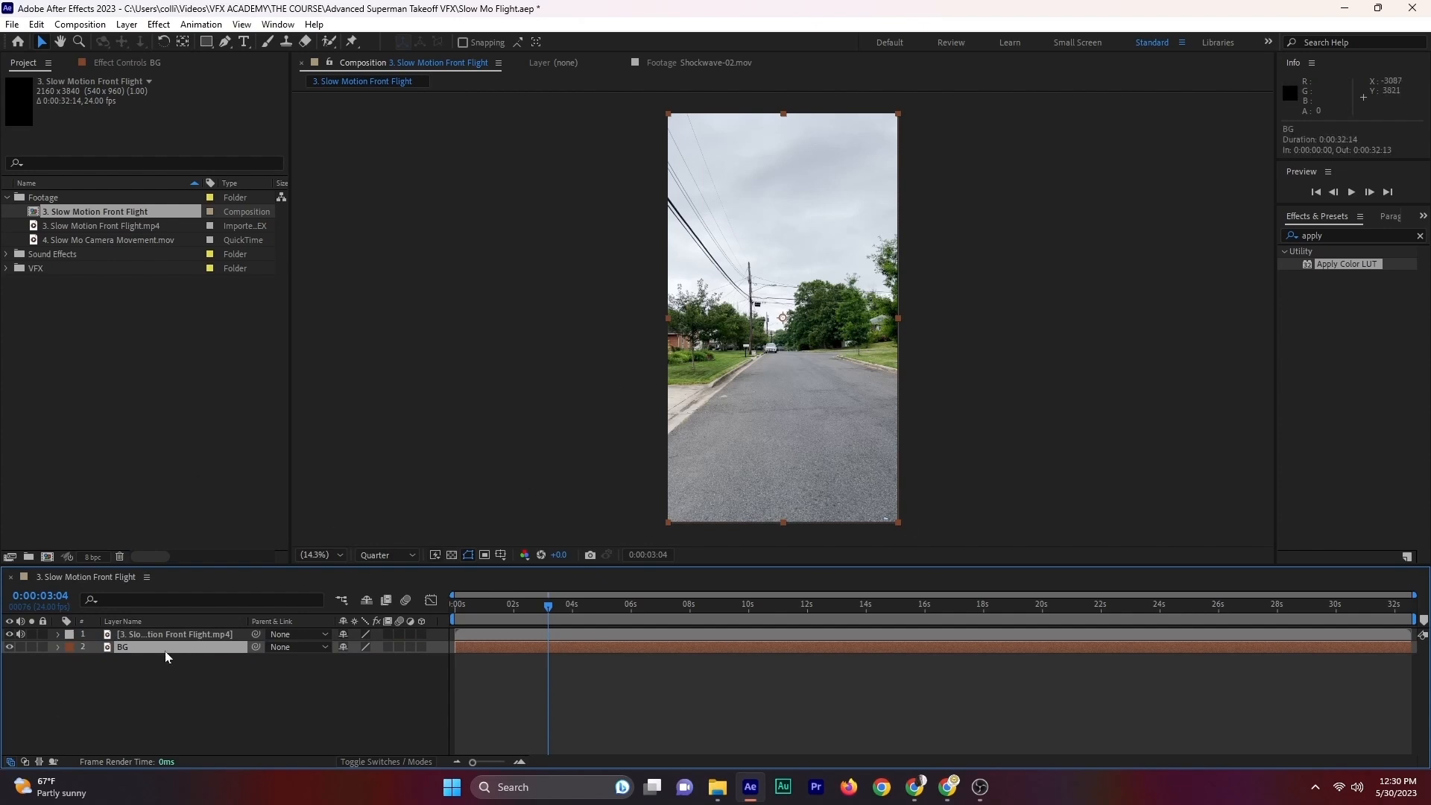
pyautogui.click(43, 647)
# Step: Split the front flight layer at 0:00:12:17 and delete the part before the cut
pyautogui.moveTo(549, 607); pyautogui.dragTo(844, 650)
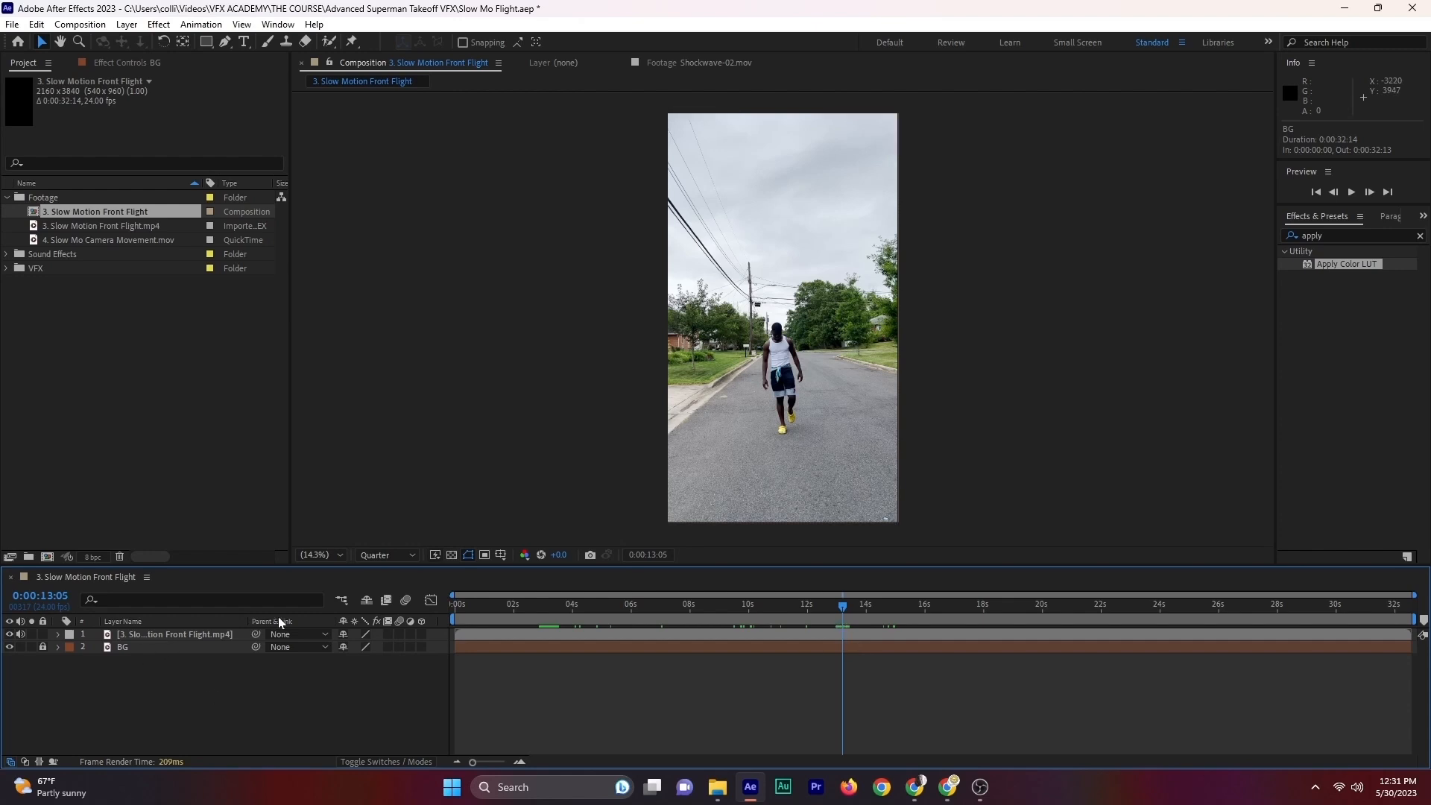
pyautogui.moveTo(845, 614)
pyautogui.mouseDown()
pyautogui.moveTo(798, 624)
pyautogui.moveTo(829, 634)
pyautogui.mouseUp()
pyautogui.click(829, 632)
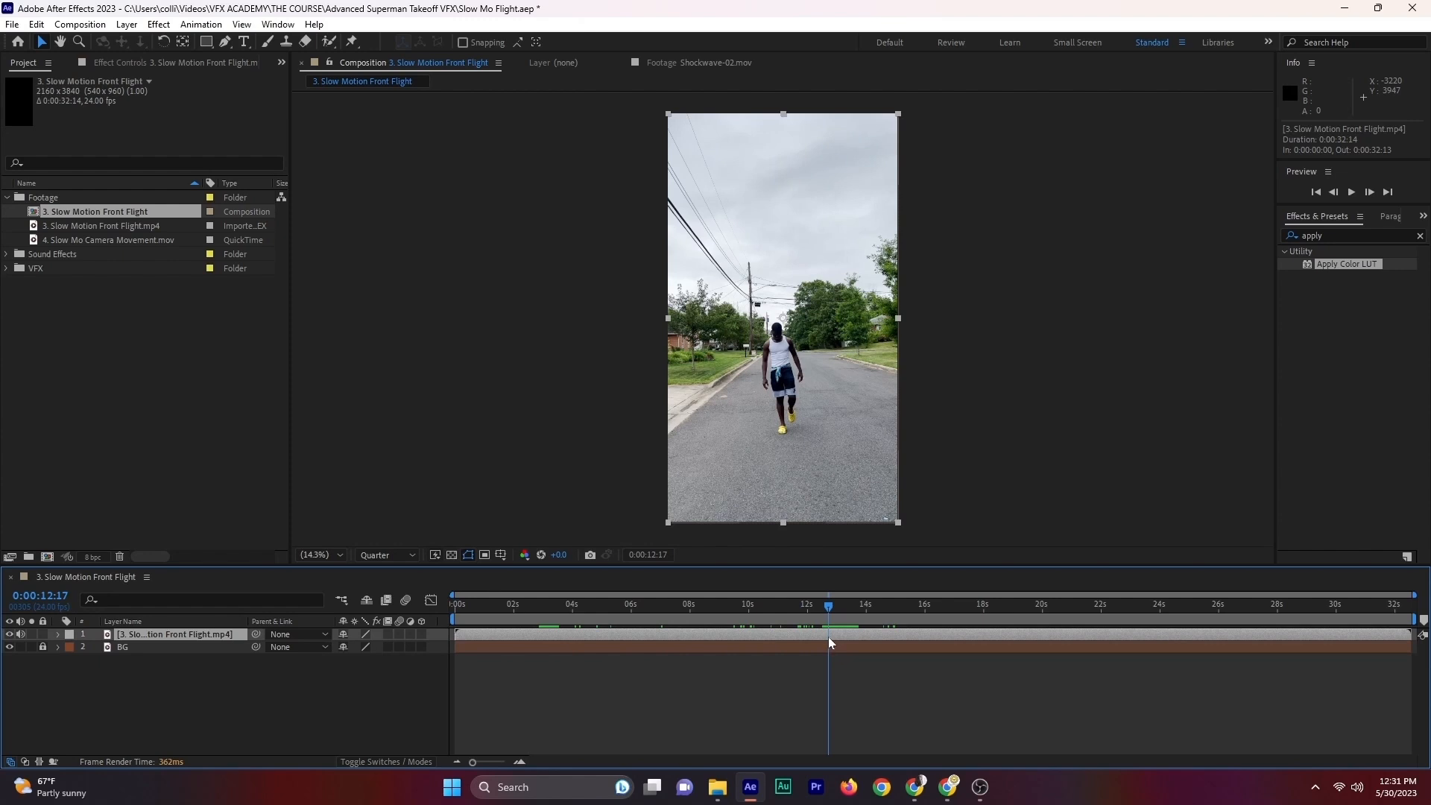
pyautogui.hotkey('ctrl', 'shift', 'd')
pyautogui.click(822, 647)
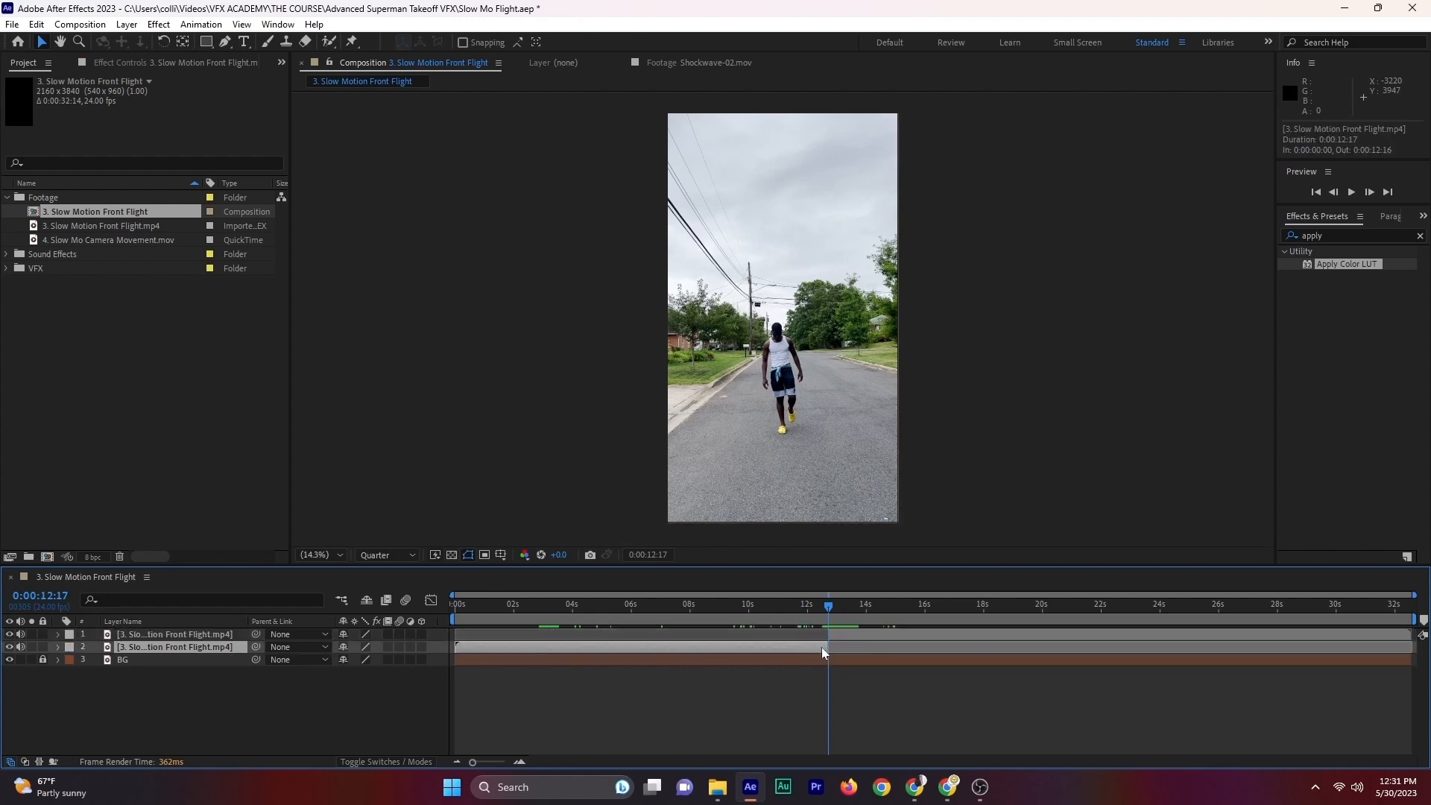
pyautogui.press('Delete')
# Step: Cut off the front flight footage after 0:00:20:13 and move the remaining clip to the start of the timeline
pyautogui.moveTo(832, 608); pyautogui.dragTo(1062, 641)
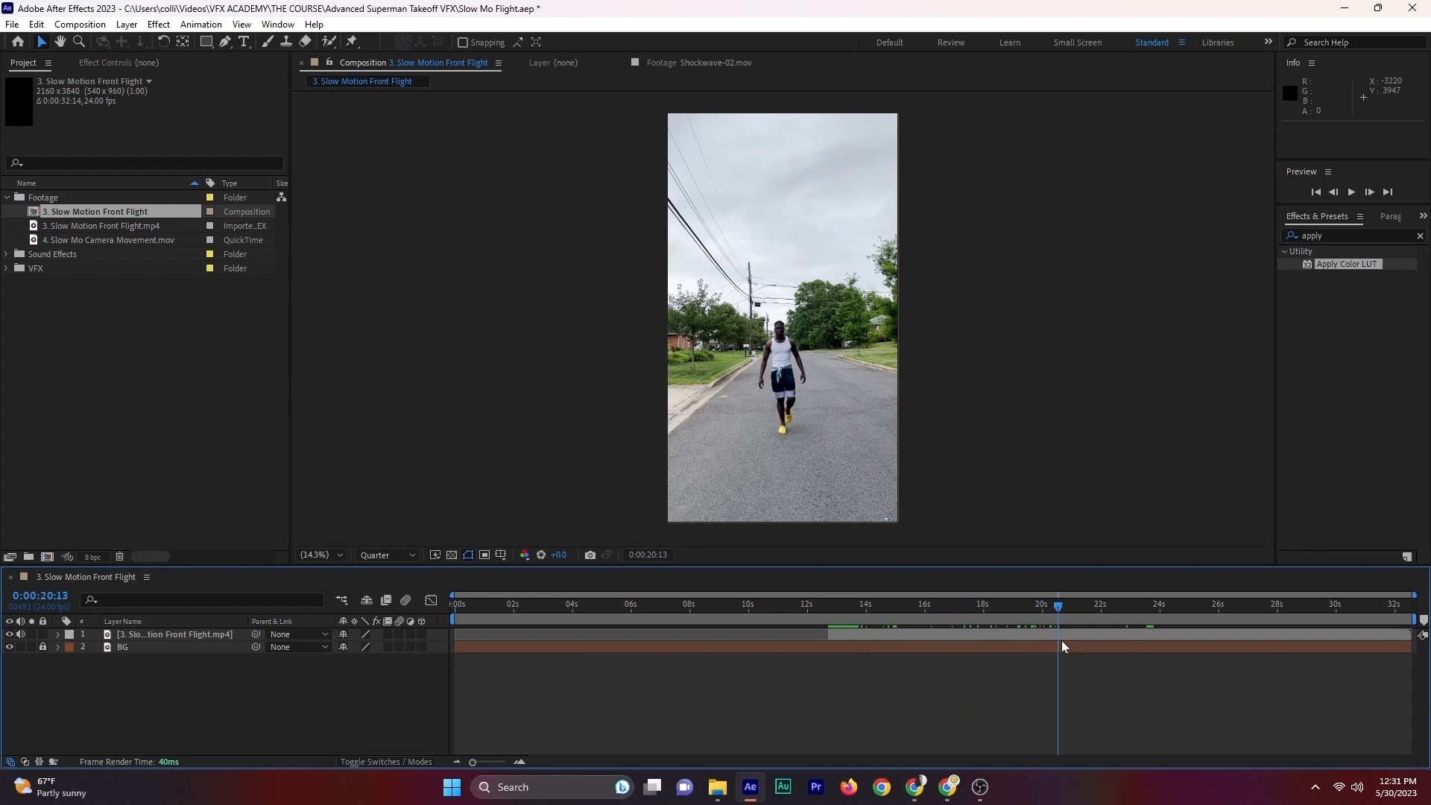
pyautogui.click(1066, 631)
pyautogui.hotkey('ctrl', 'shift', 'd')
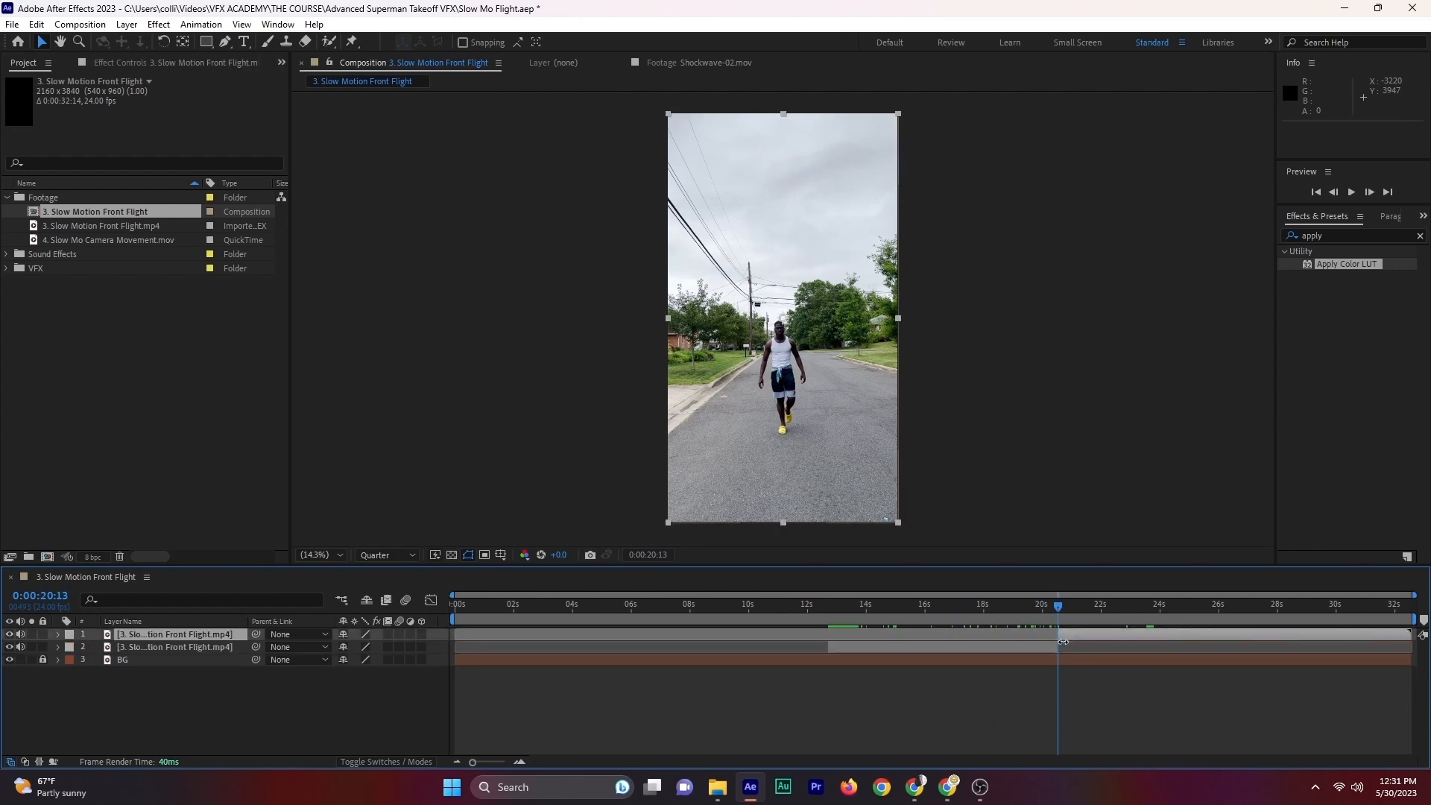
pyautogui.press('Delete')
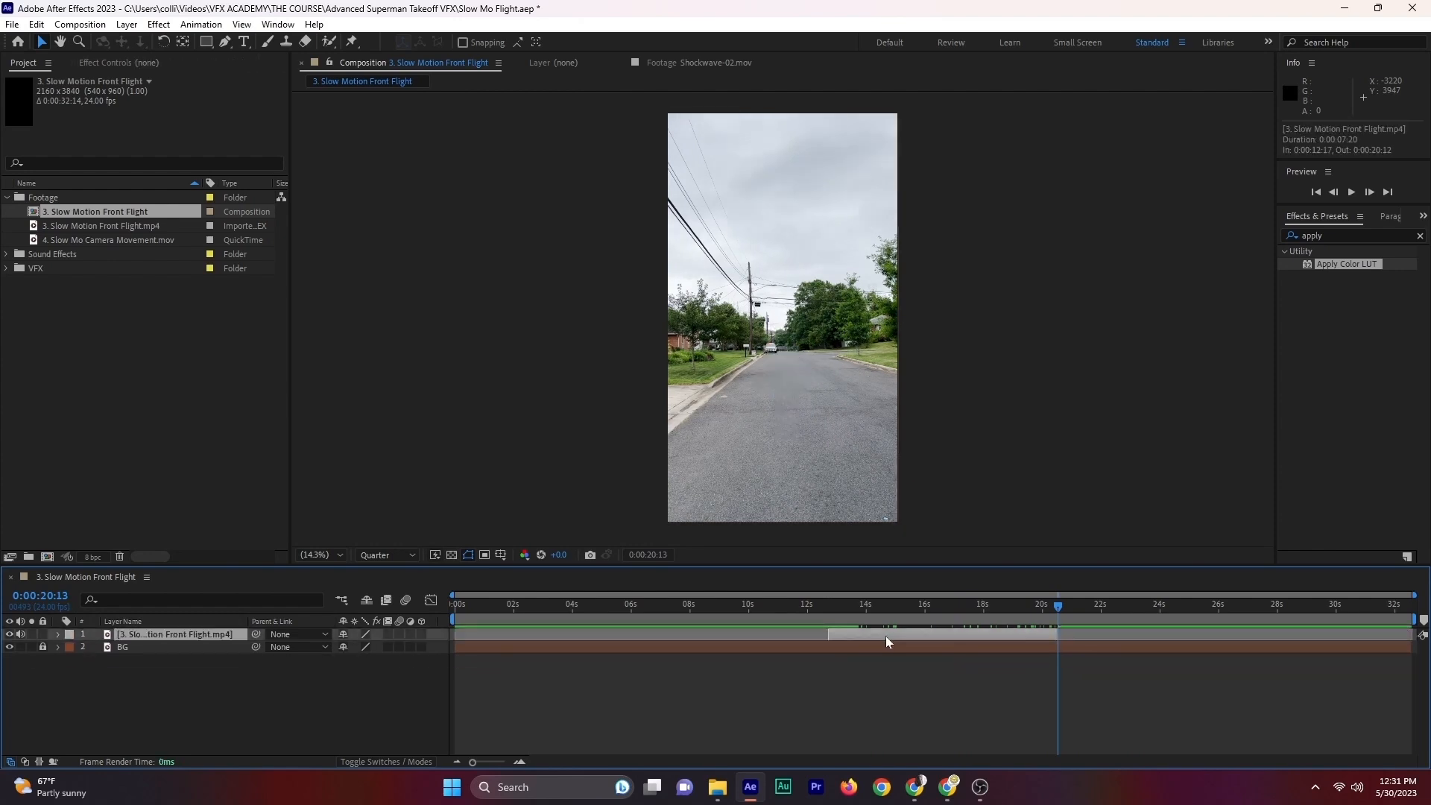
pyautogui.moveTo(886, 636); pyautogui.dragTo(508, 689)
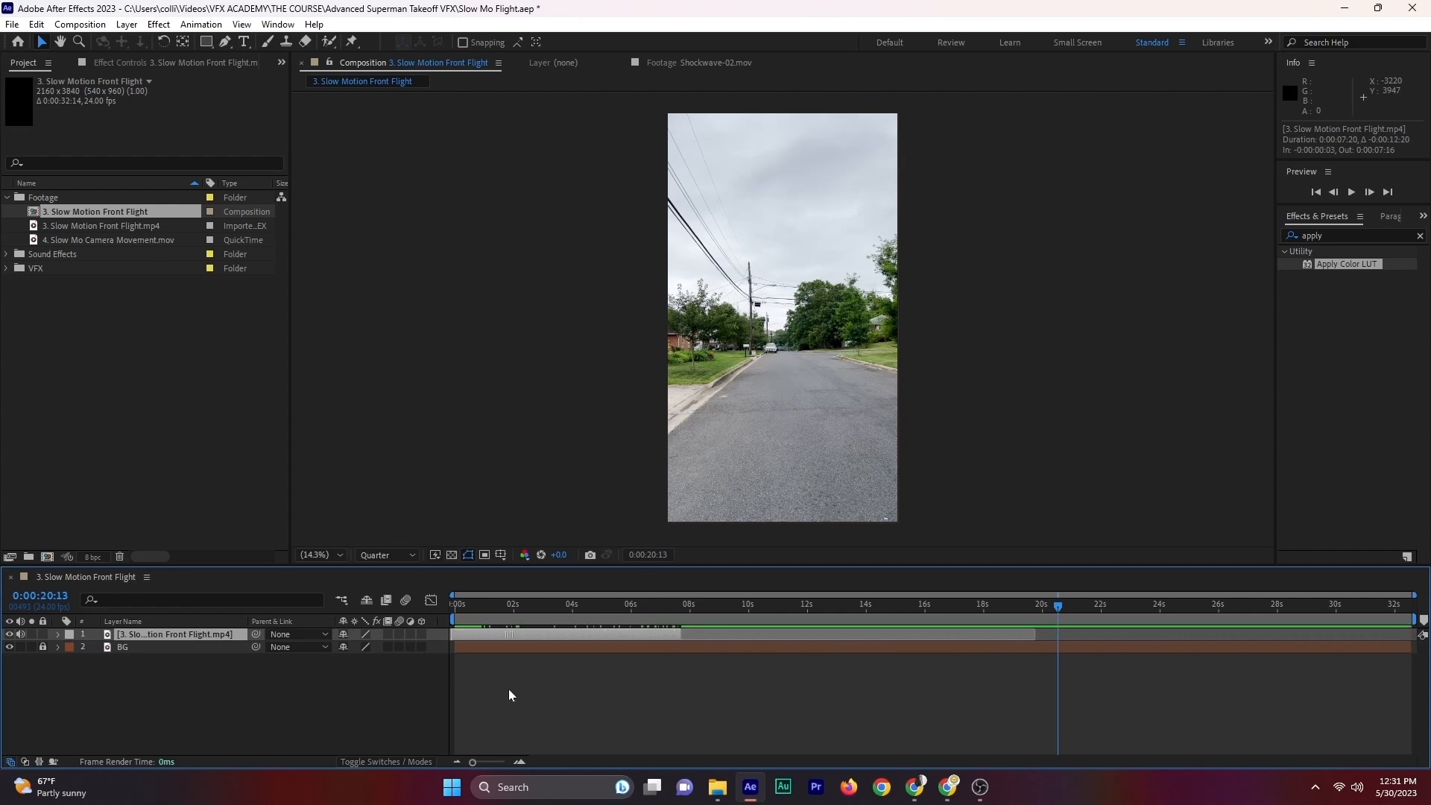
pyautogui.press('Home')
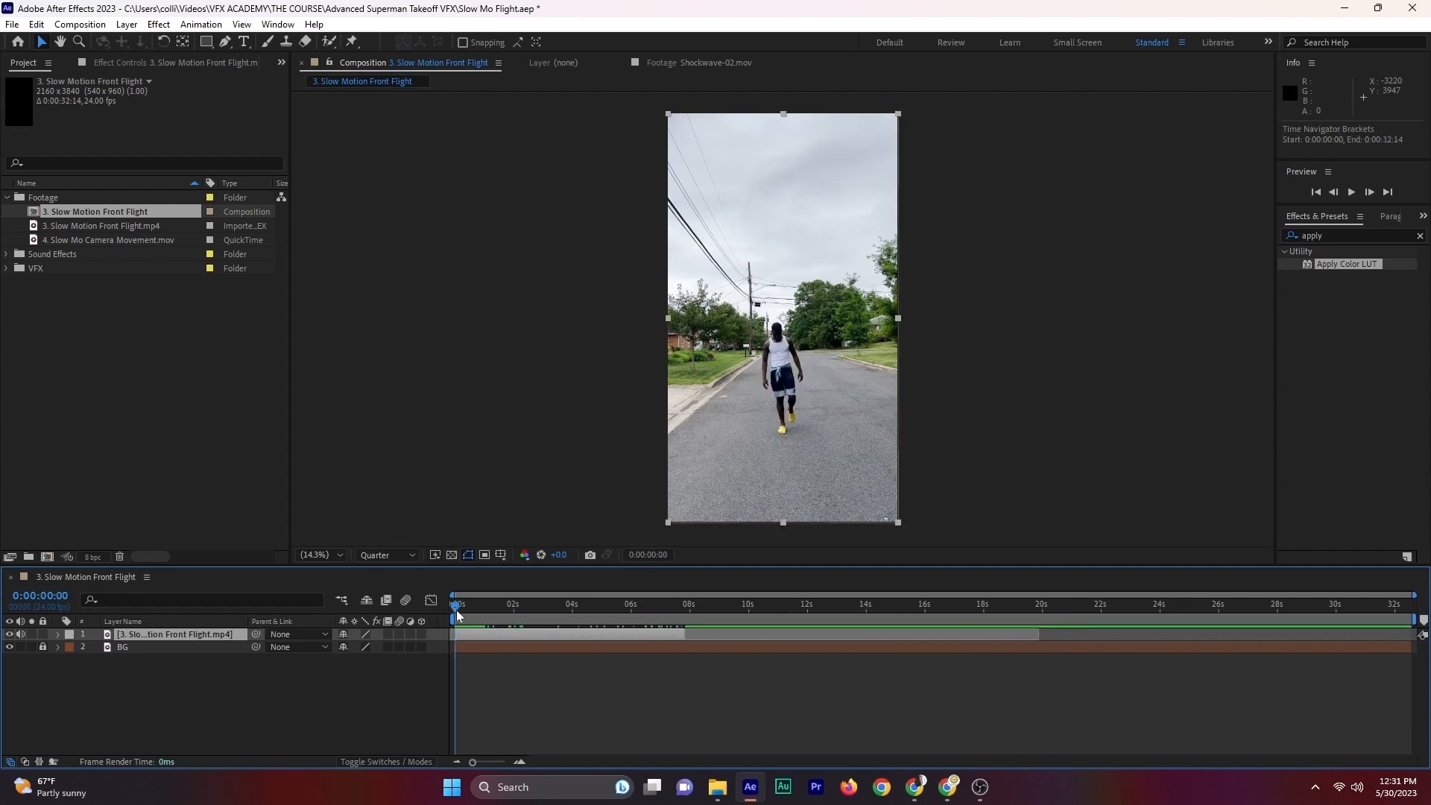
# Step: Unlock the BG layer and delete it from the composition
pyautogui.click(40, 647)
pyautogui.click(185, 647)
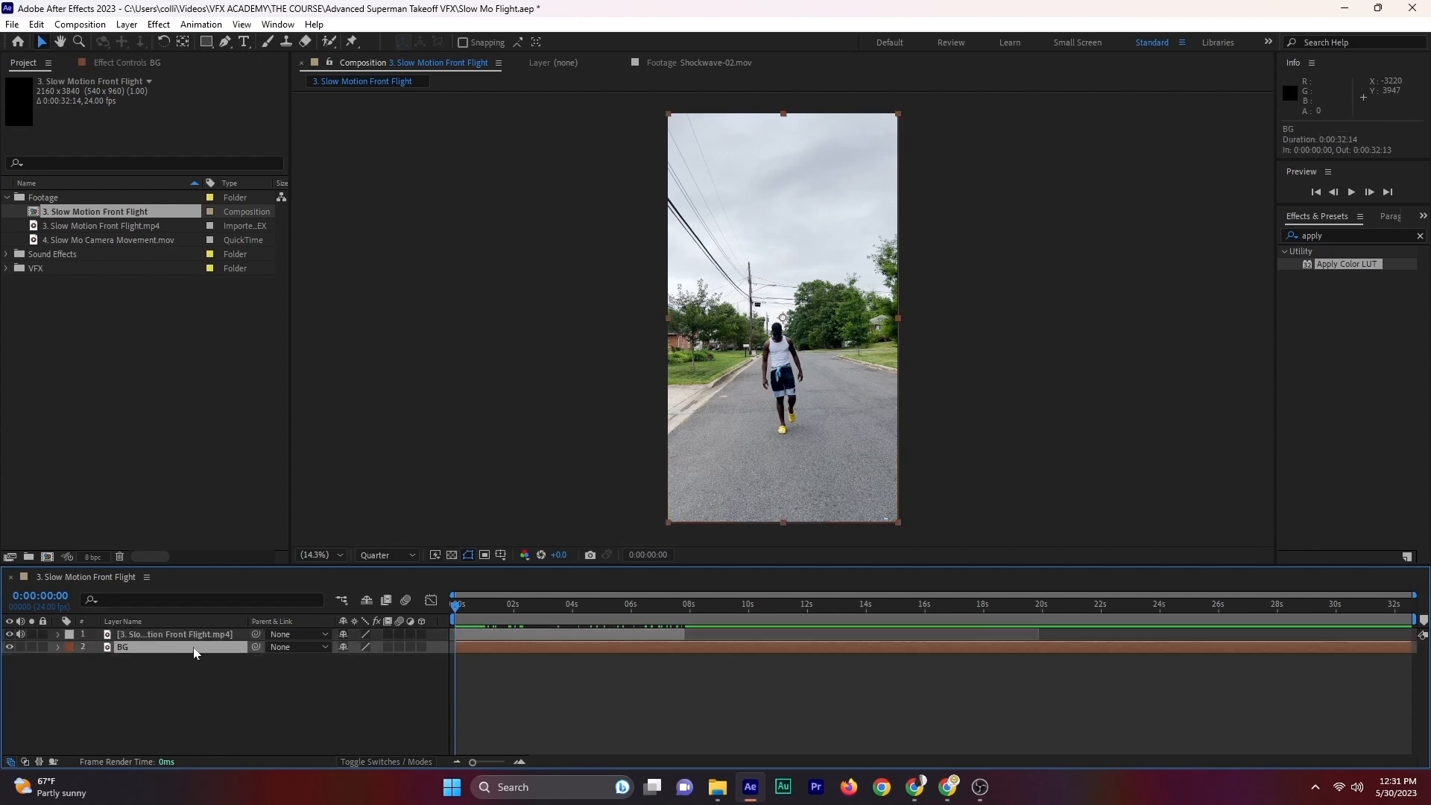
pyautogui.press('Delete')
# Step: Check where the trimmed walking clip ends and add "4. Slow Mo Camera Movement.mov" beneath it in the composition
pyautogui.moveTo(670, 605); pyautogui.dragTo(683, 650)
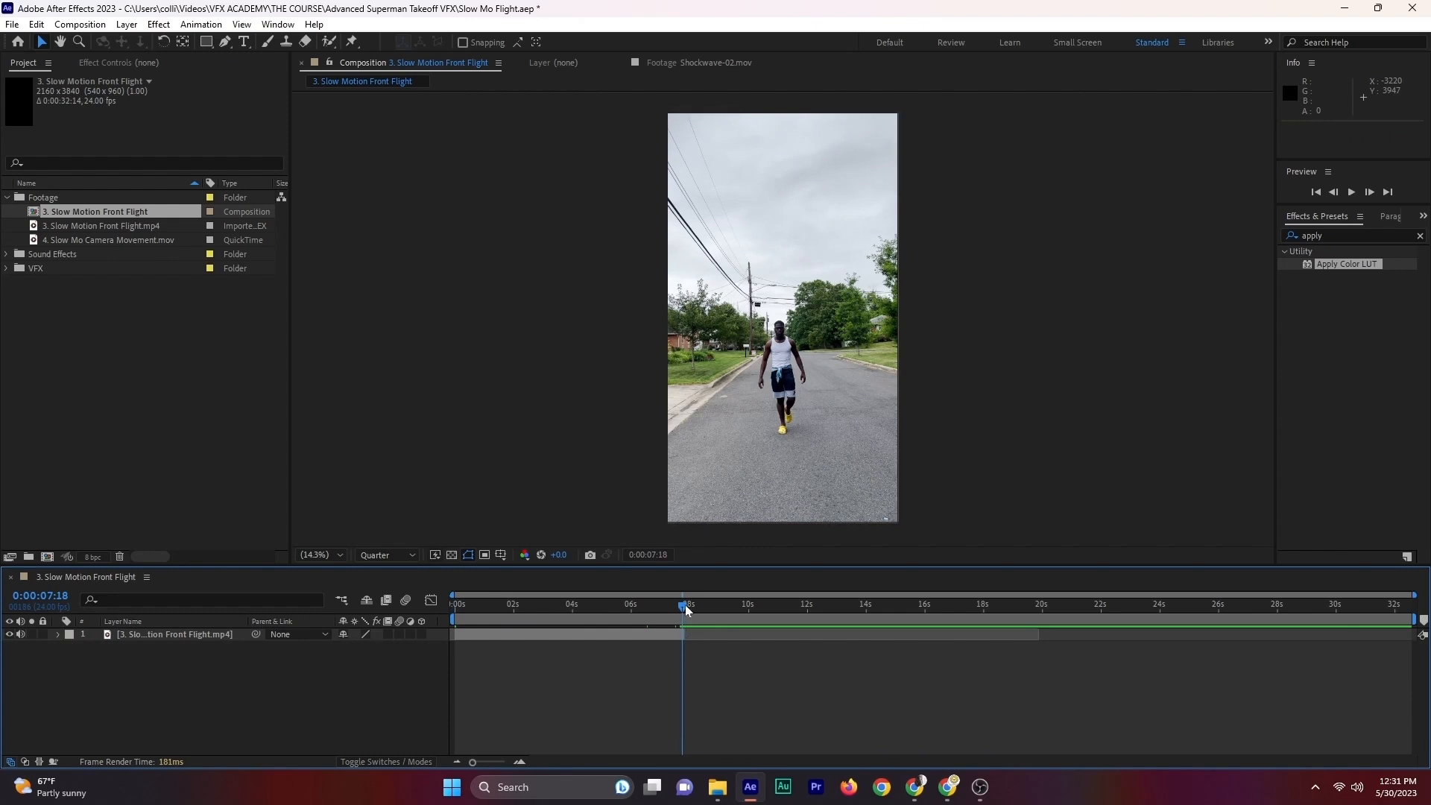
pyautogui.moveTo(686, 605); pyautogui.dragTo(682, 606)
pyautogui.click(94, 237)
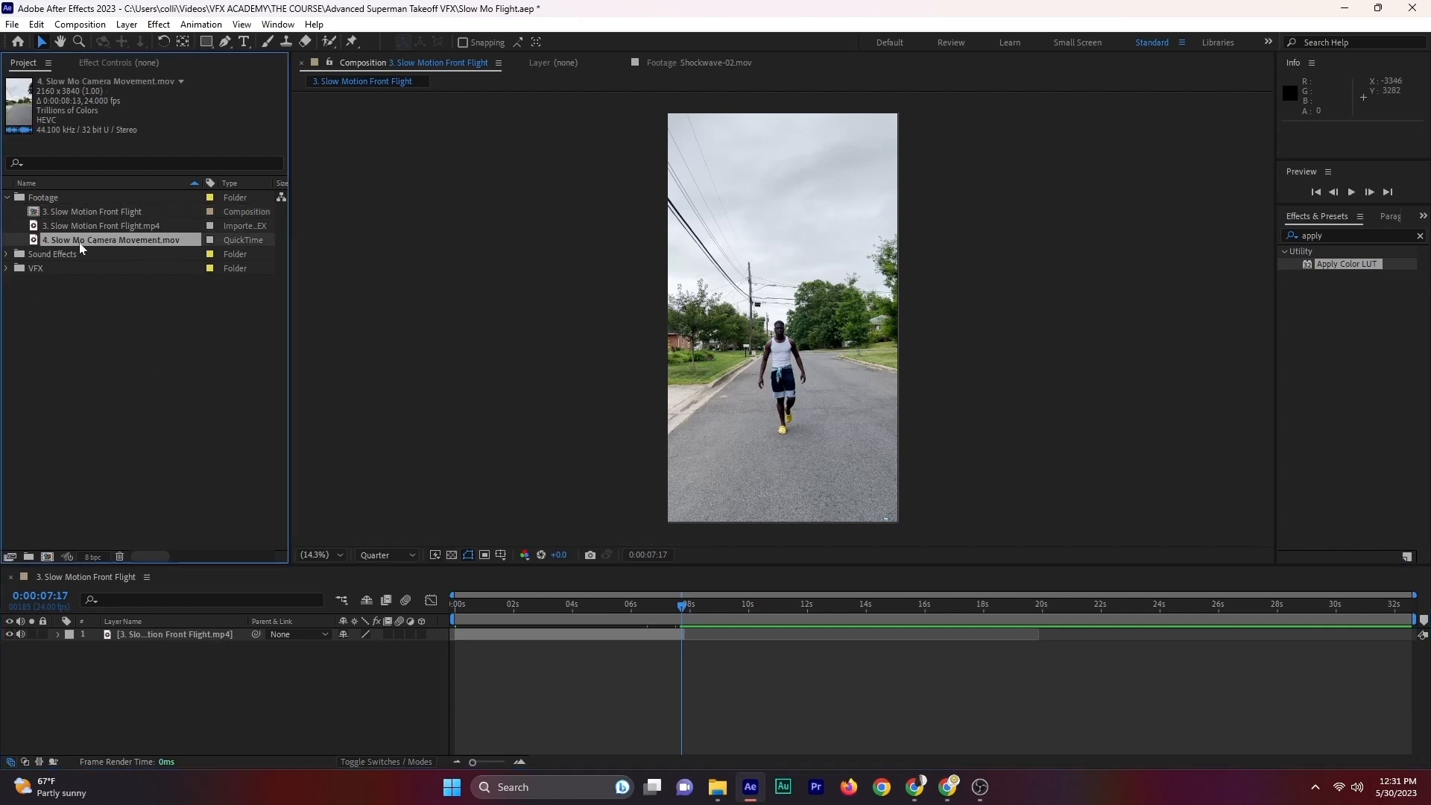
pyautogui.moveTo(81, 244); pyautogui.dragTo(212, 695)
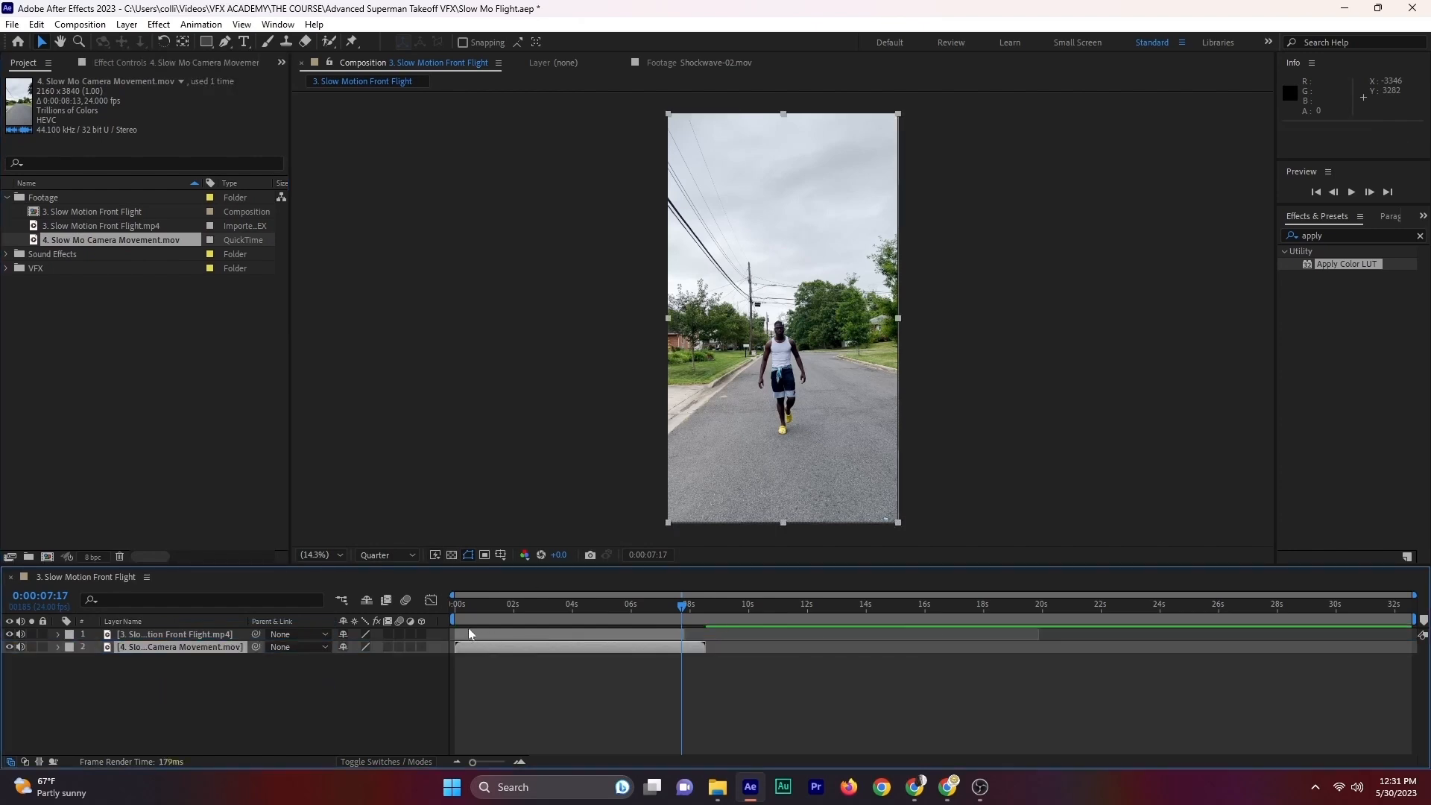
pyautogui.moveTo(681, 605); pyautogui.dragTo(693, 610)
# Step: Hide the front flight layer and scrub through the camera movement footage, returning to the first frame
pyautogui.press('Home')
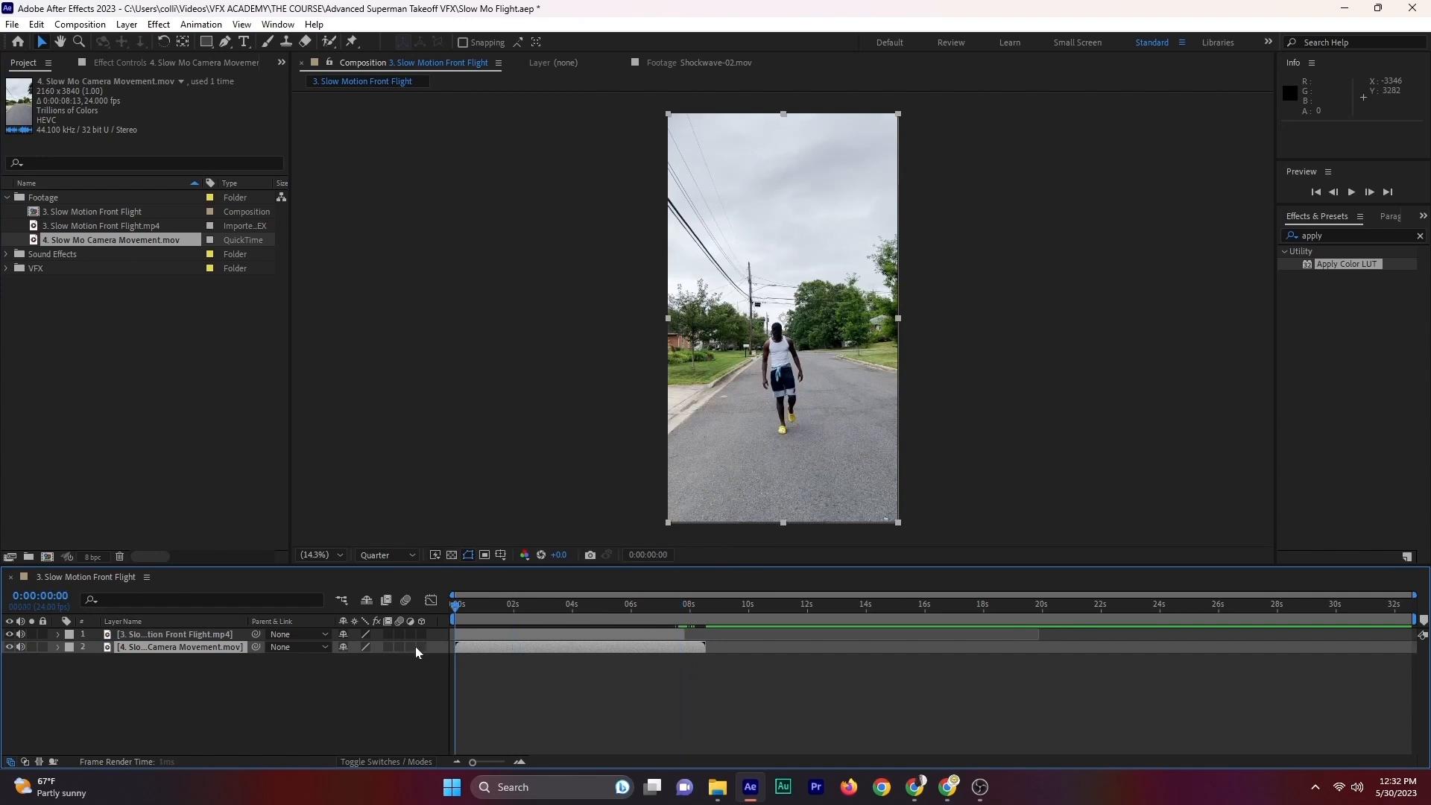
pyautogui.click(10, 635)
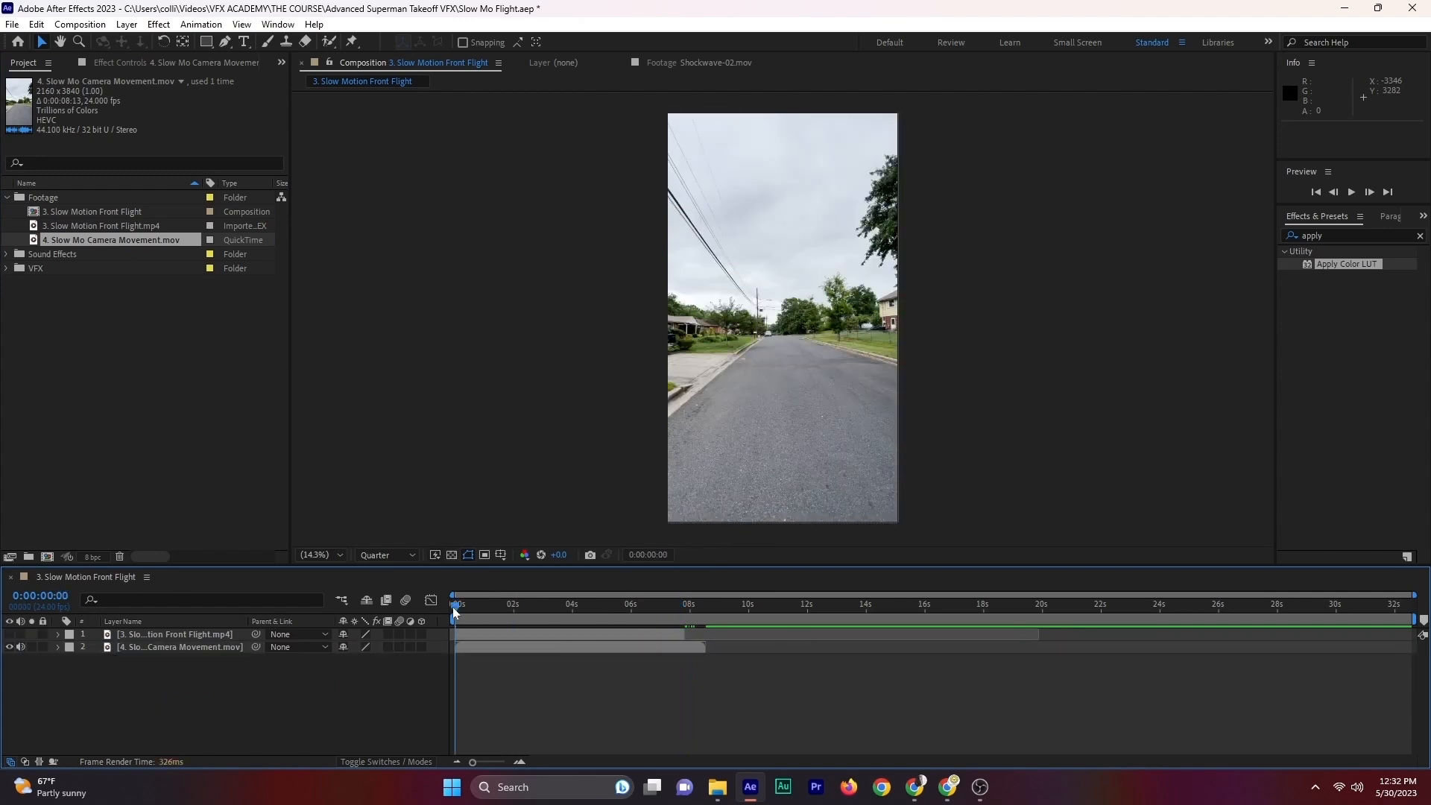
pyautogui.moveTo(453, 607); pyautogui.dragTo(617, 613)
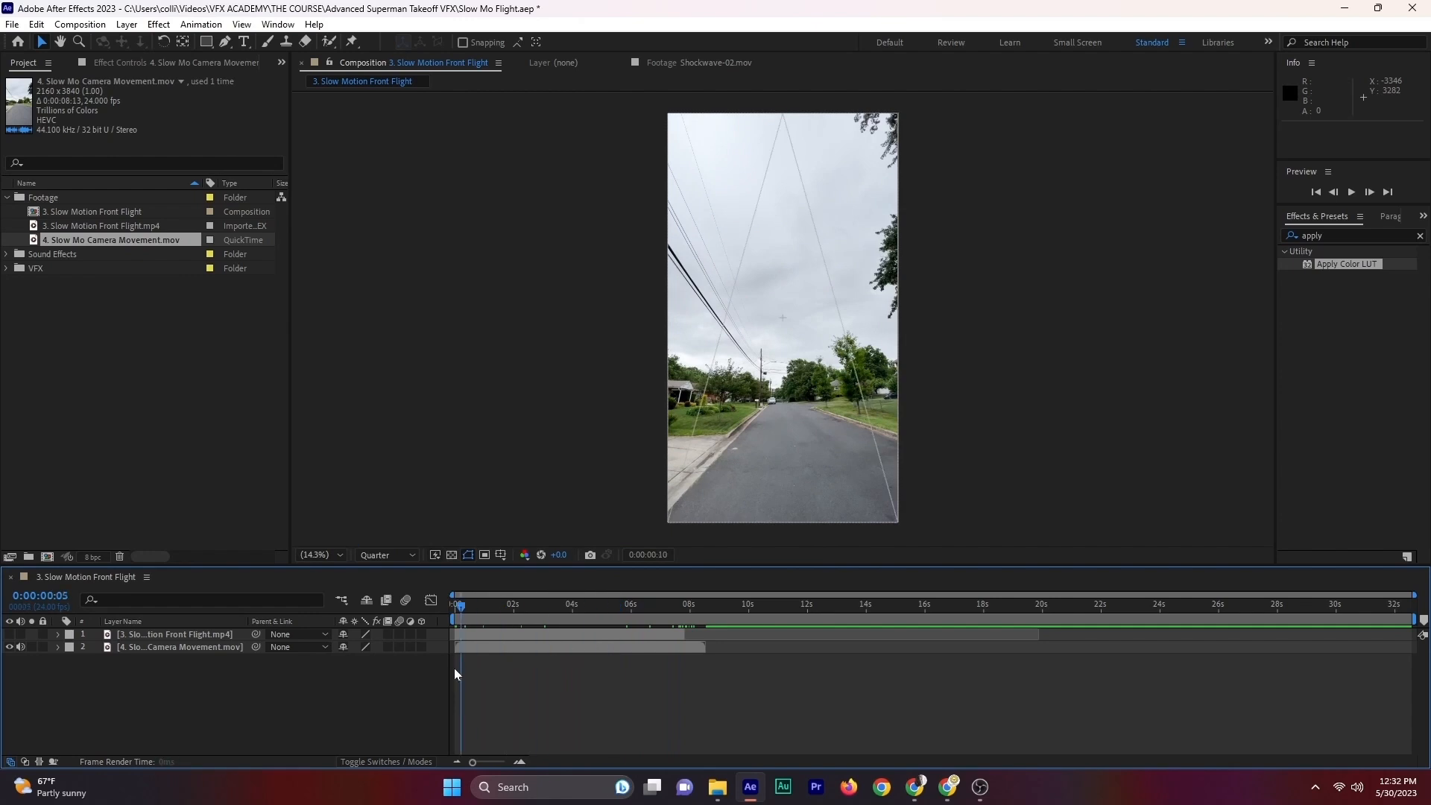
pyautogui.press('Home')
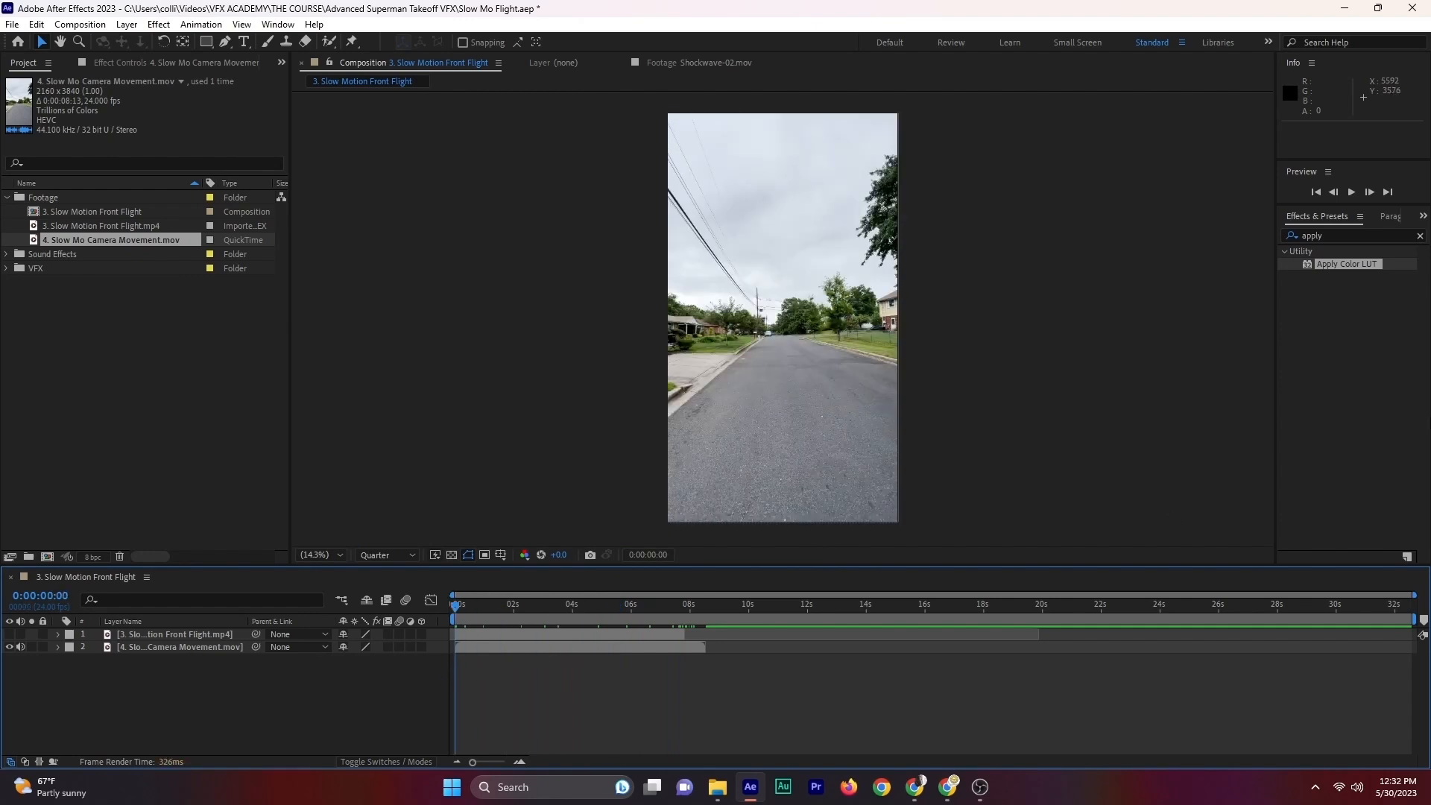
# Step: Apply the 3D Camera Tracker effect to the "4. Slow Mo Camera Movement.mov" layer
pyautogui.click(1347, 233)
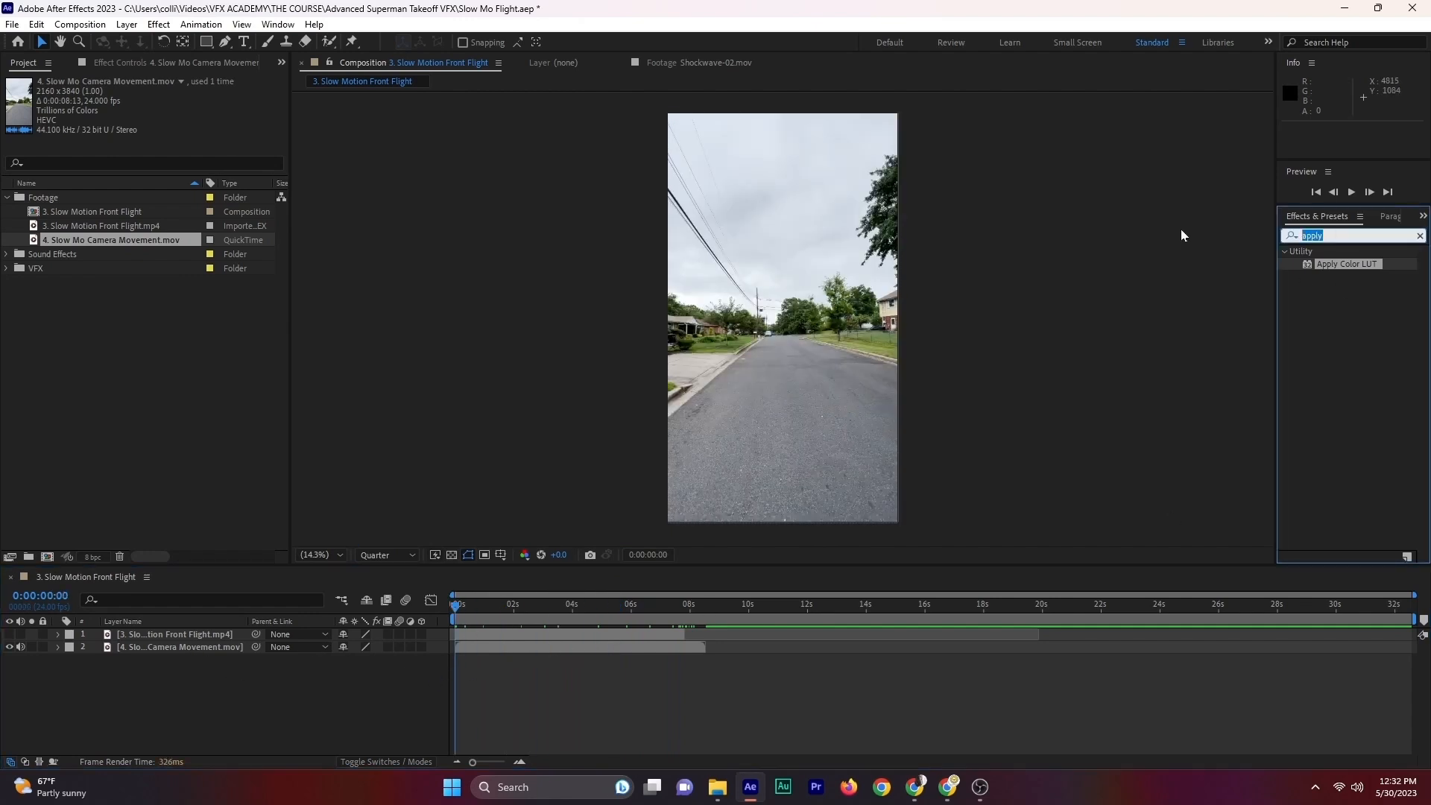
pyautogui.press('BackSpace')
pyautogui.write('3d ca')
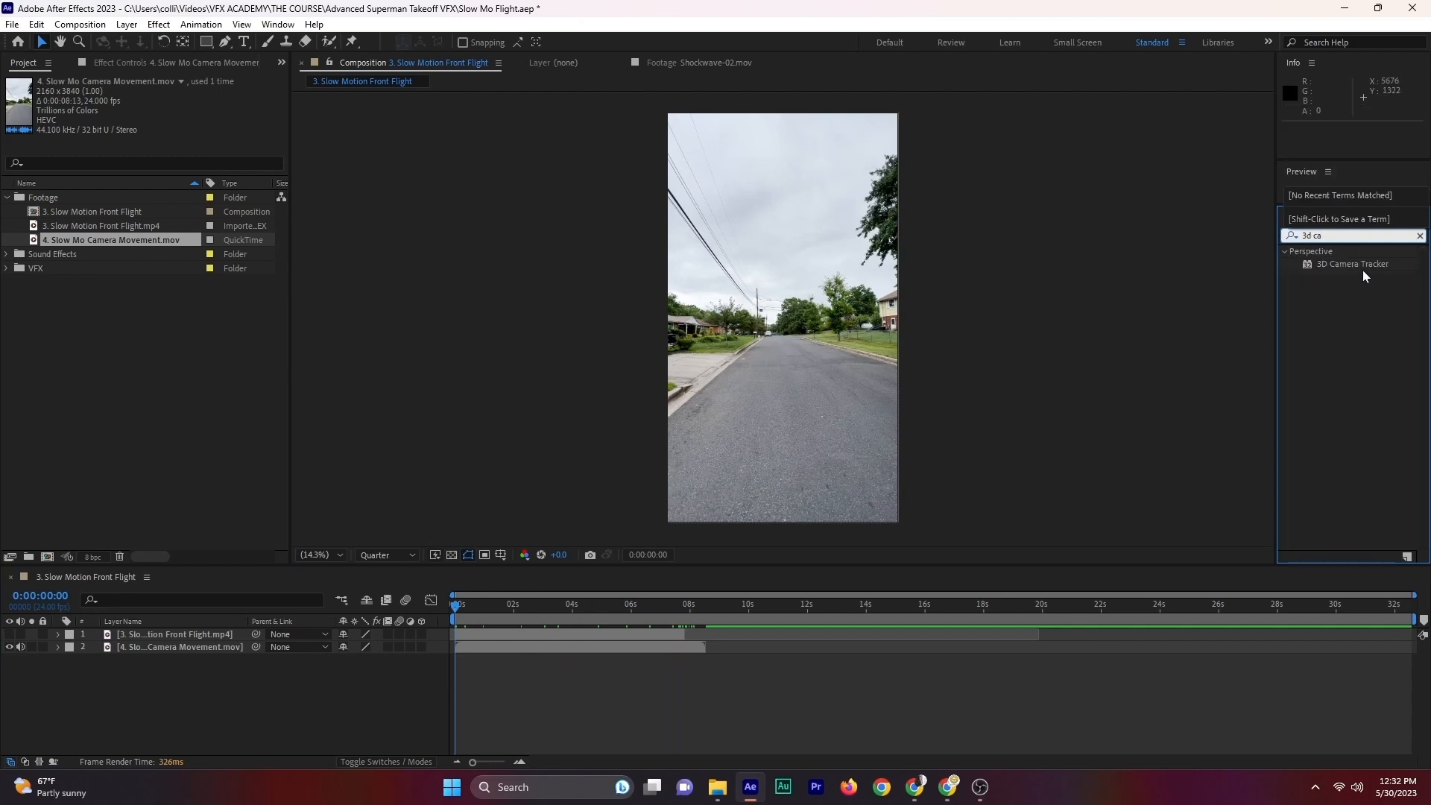
pyautogui.moveTo(1364, 271); pyautogui.dragTo(544, 652)
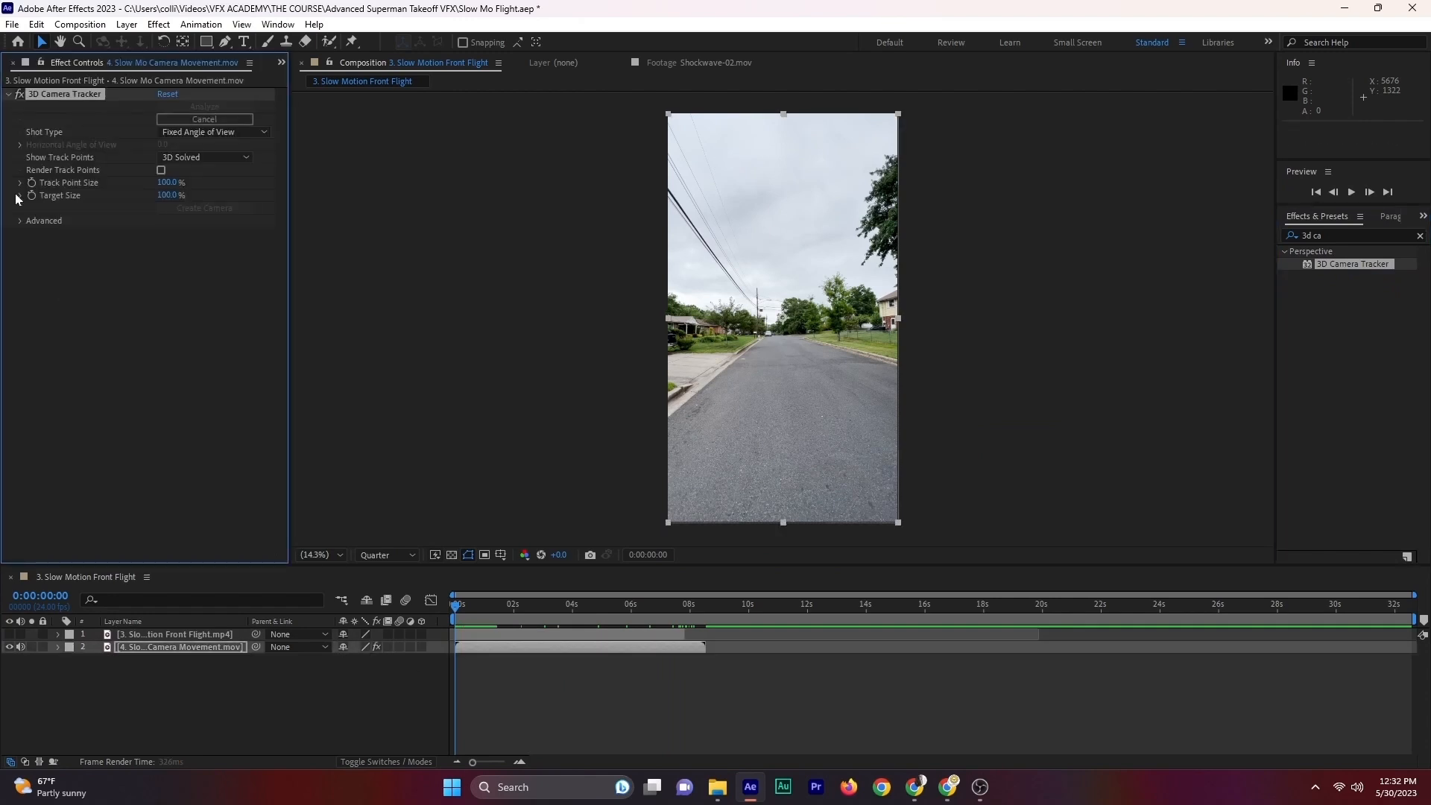
# Step: Turn on Detailed Analysis in the 3D Camera Tracker's advanced settings for the camera movement layer, and collapse the effect
pyautogui.click(19, 220)
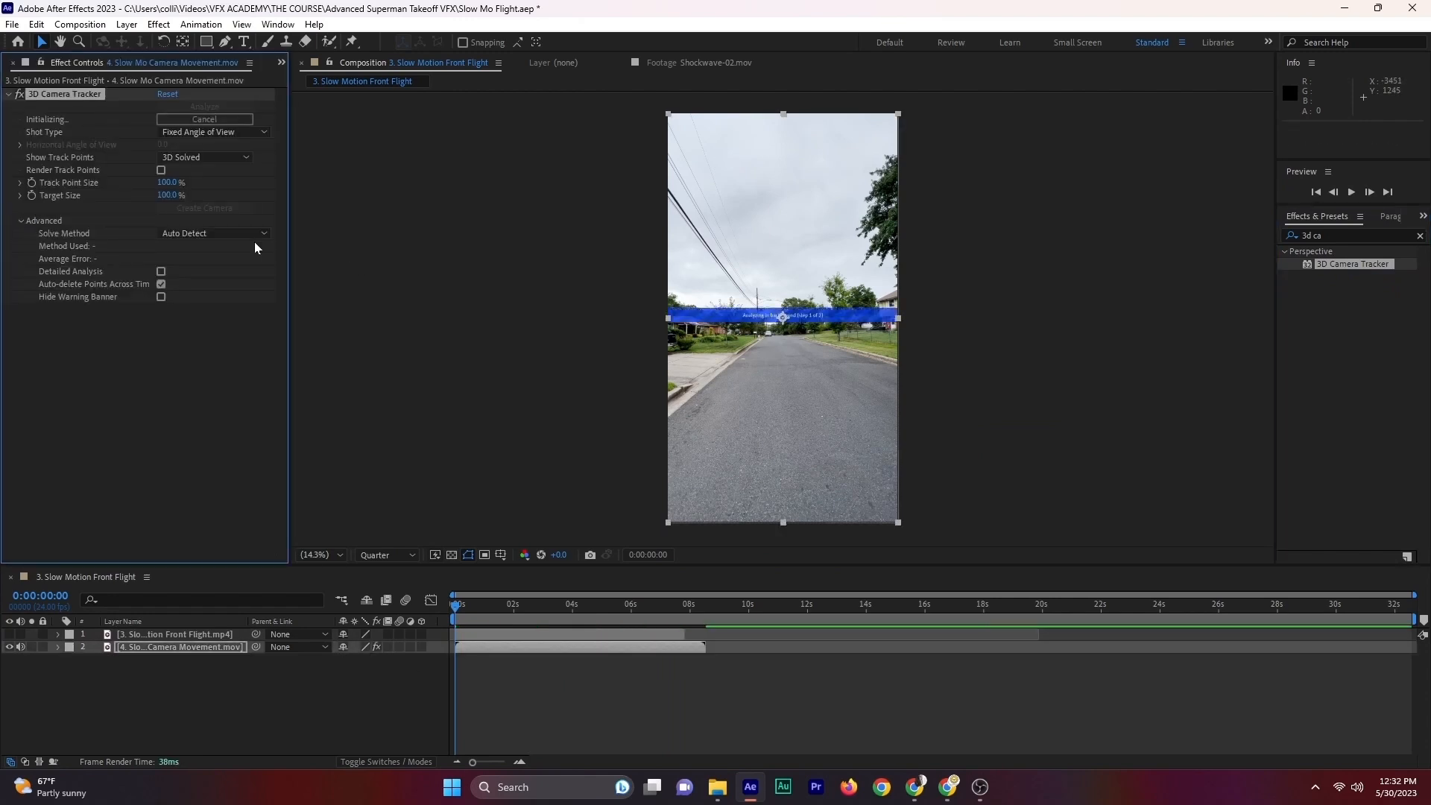
pyautogui.click(161, 273)
pyautogui.scroll(2, 830, 304)
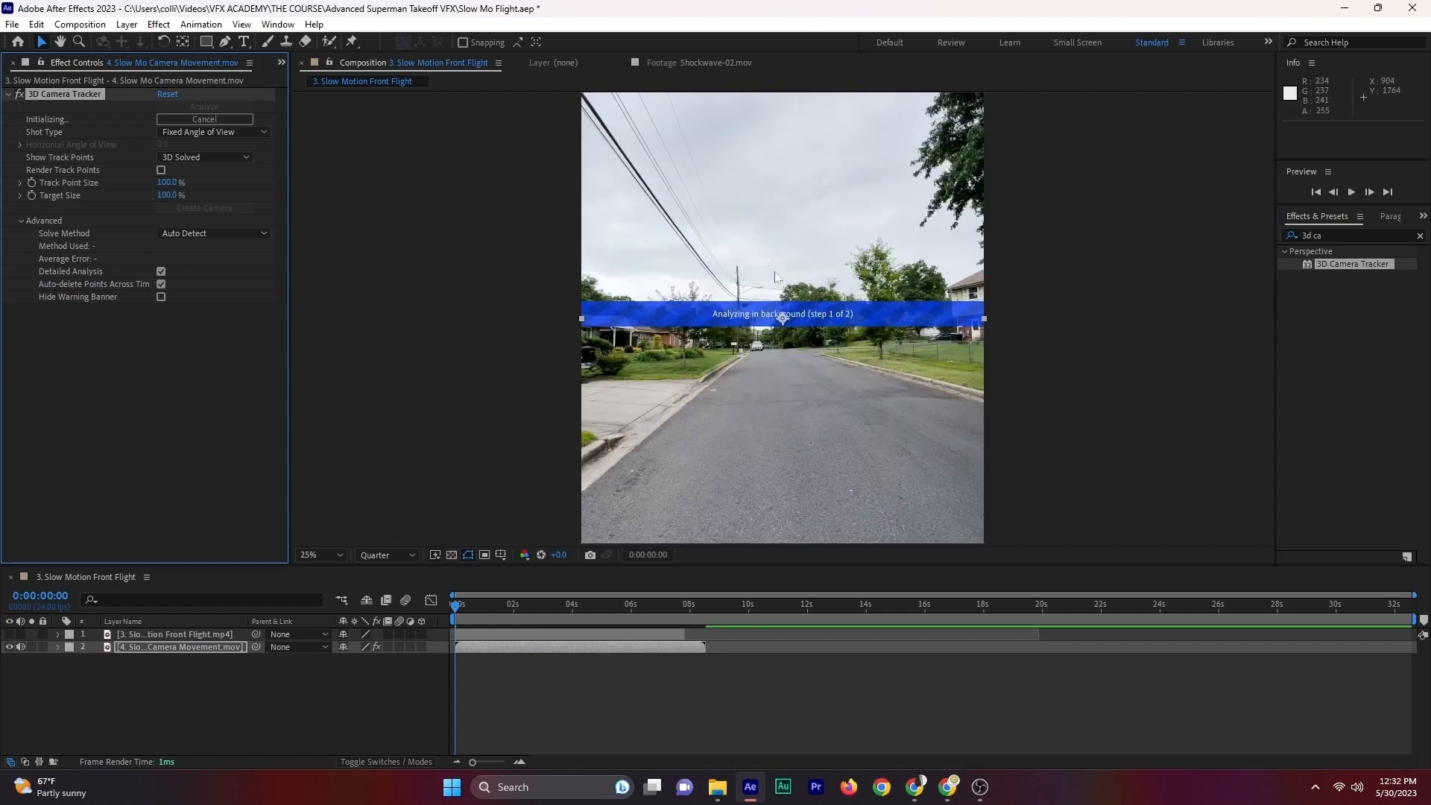
pyautogui.scroll(-3, 825, 313)
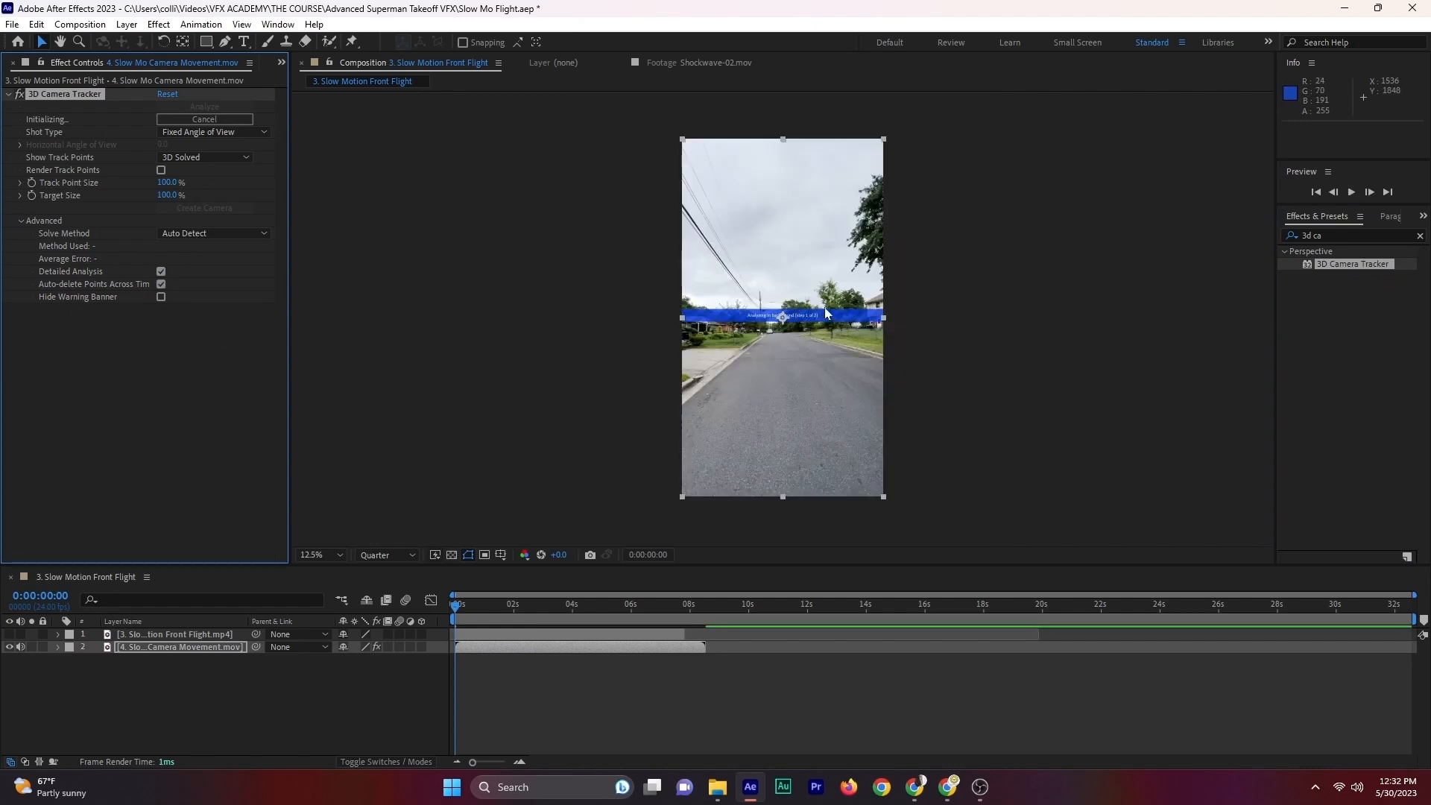
pyautogui.click(8, 94)
# Step: Compare the walking clip with the camera movement plate and examine the 3D Camera Tracker's background analysis
pyautogui.click(96, 683)
pyautogui.click(162, 647)
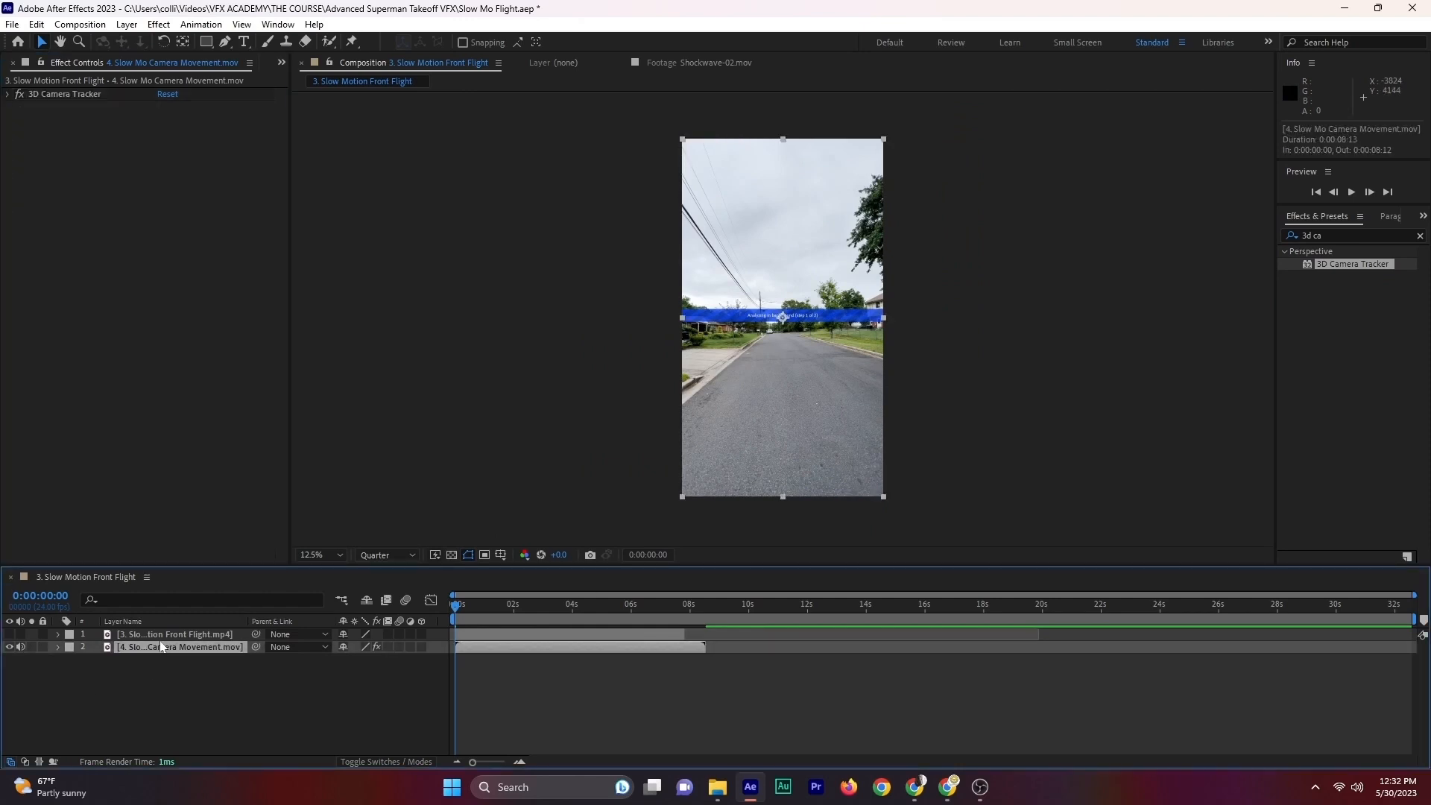
pyautogui.click(146, 632)
pyautogui.click(11, 635)
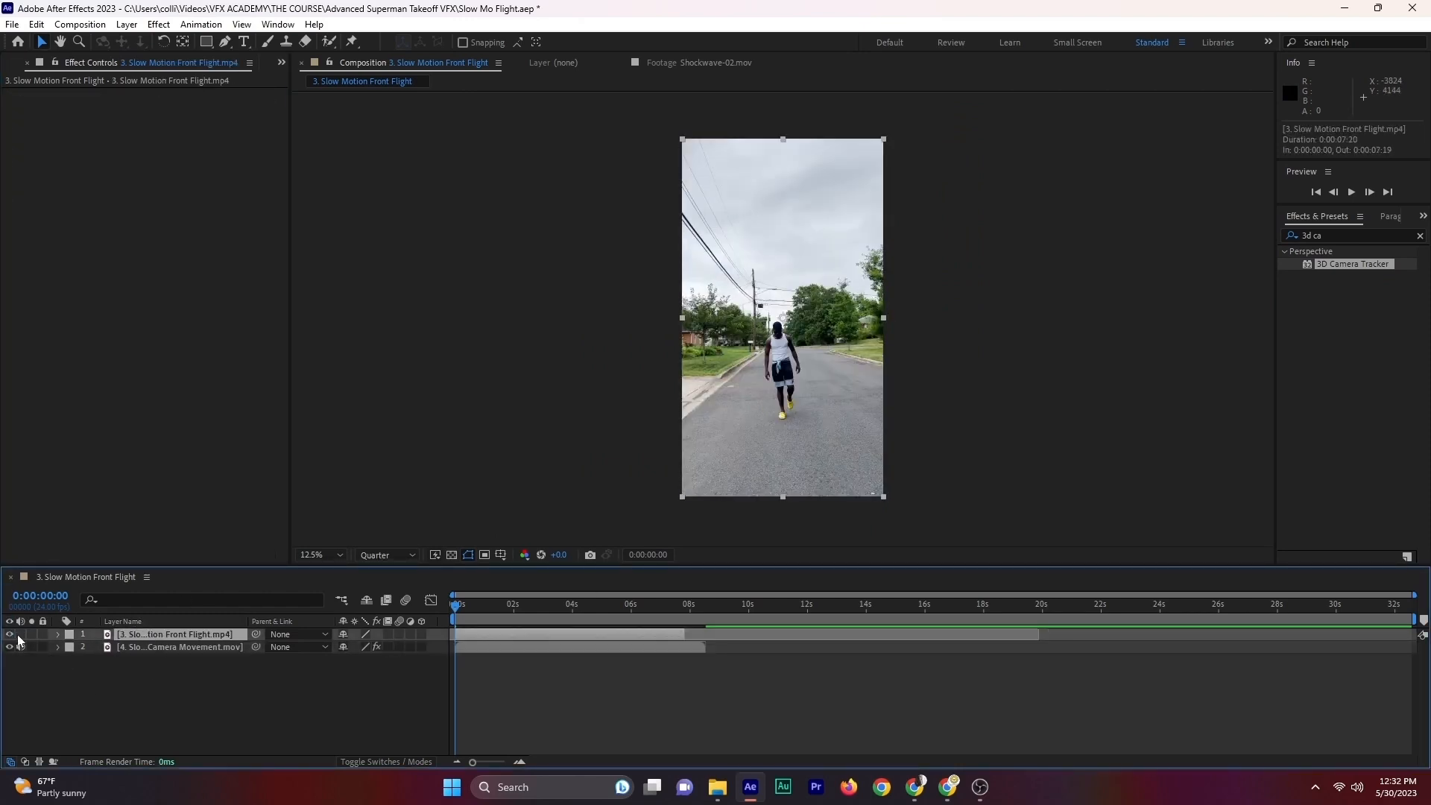
pyautogui.click(487, 648)
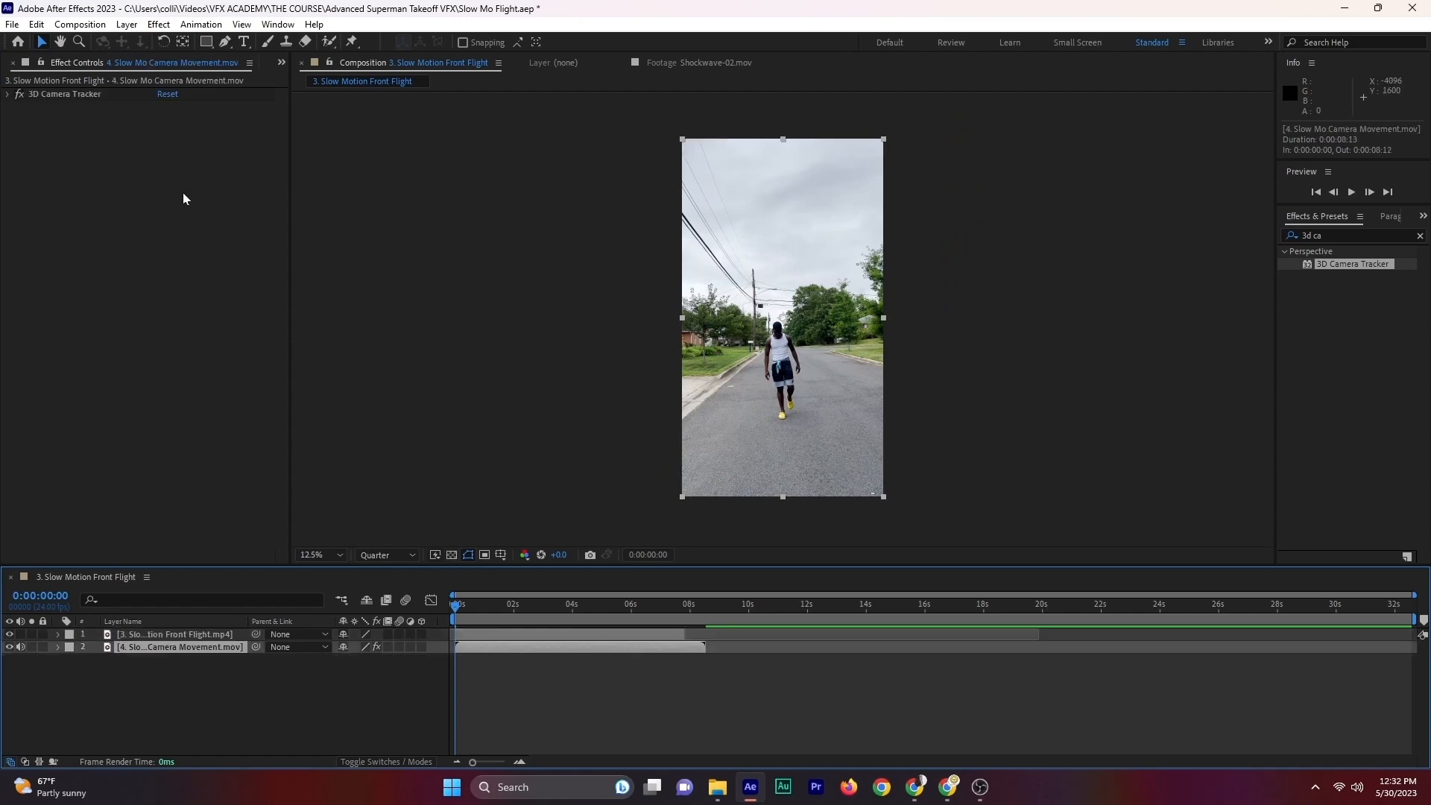
pyautogui.click(9, 635)
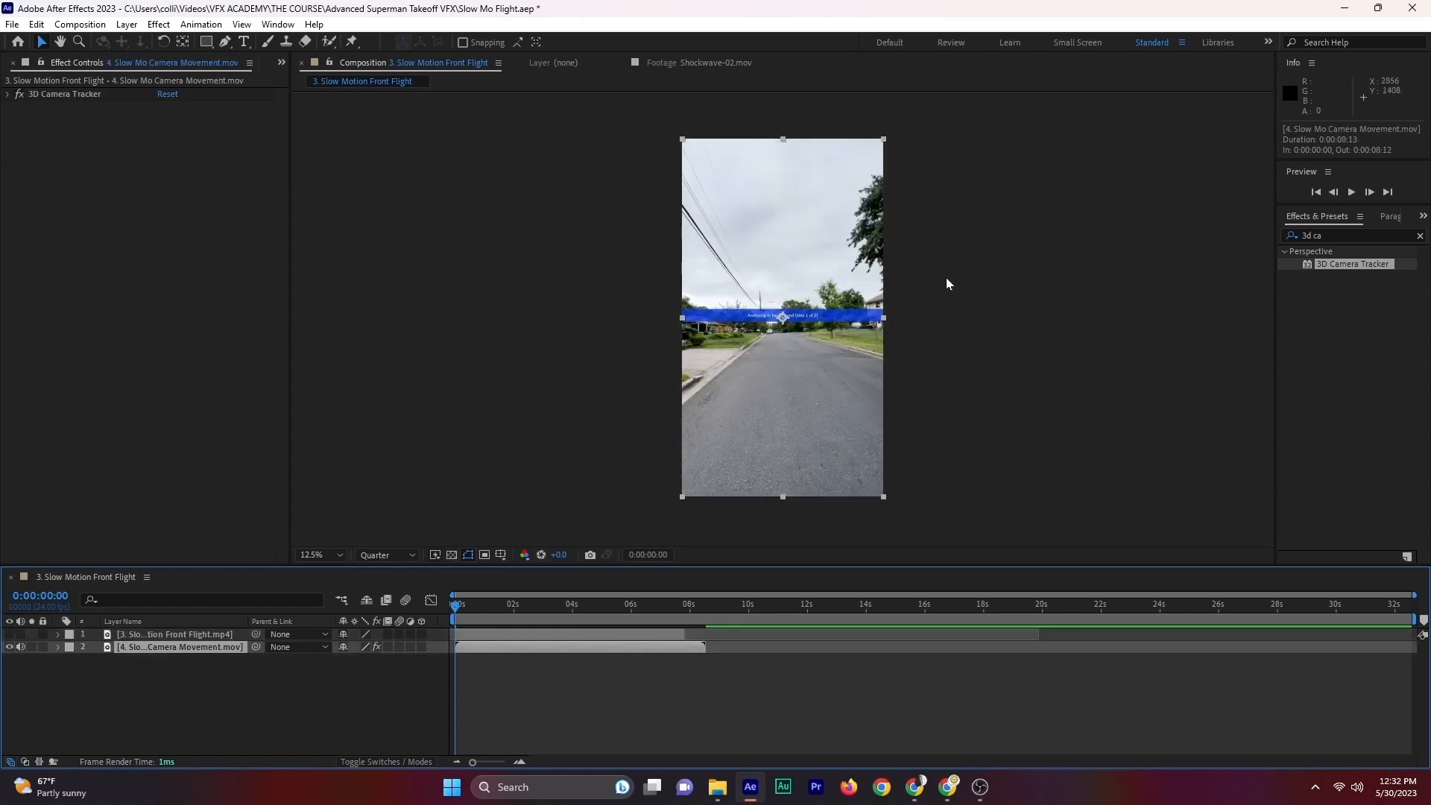
pyautogui.scroll(3, 807, 312)
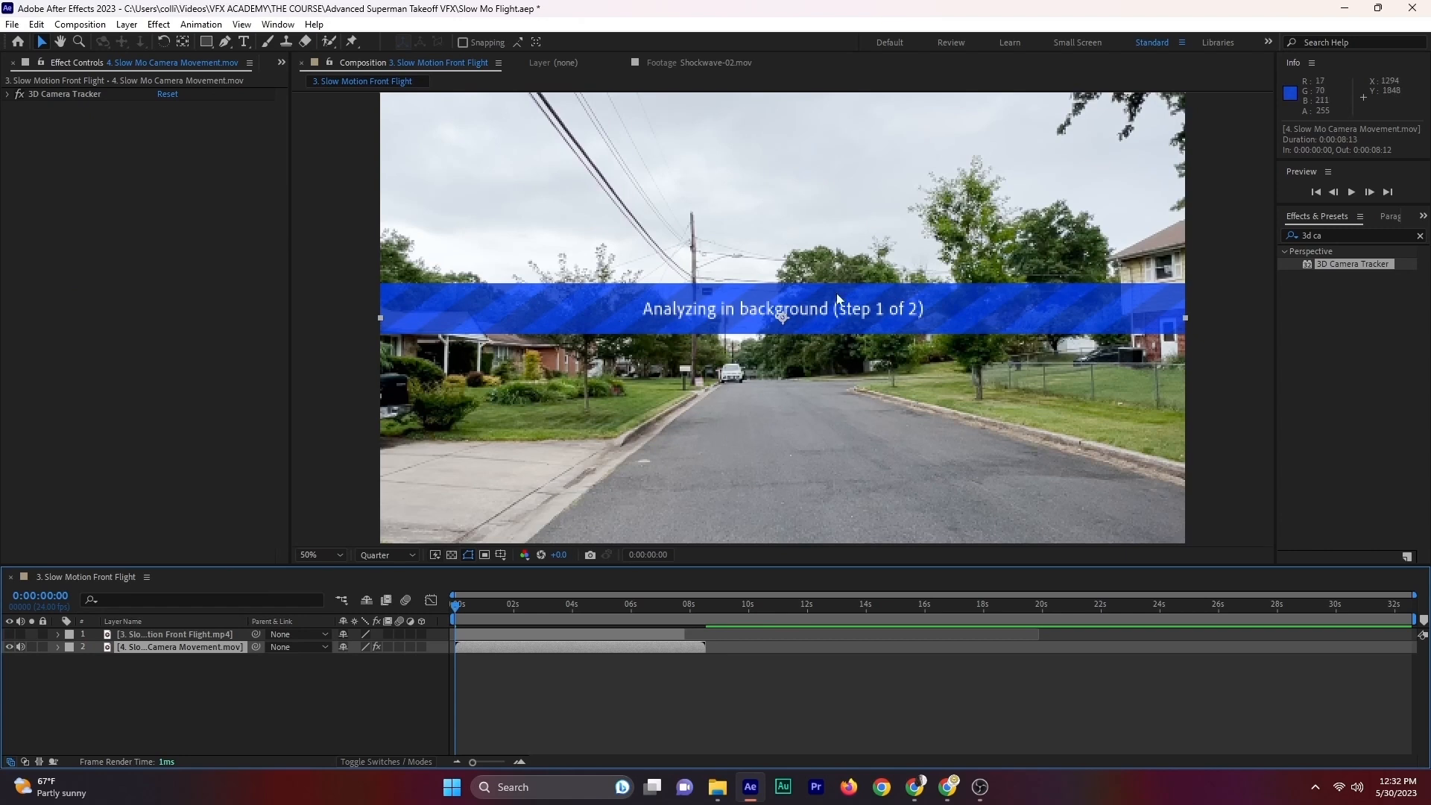
pyautogui.click(8, 95)
pyautogui.click(5, 94)
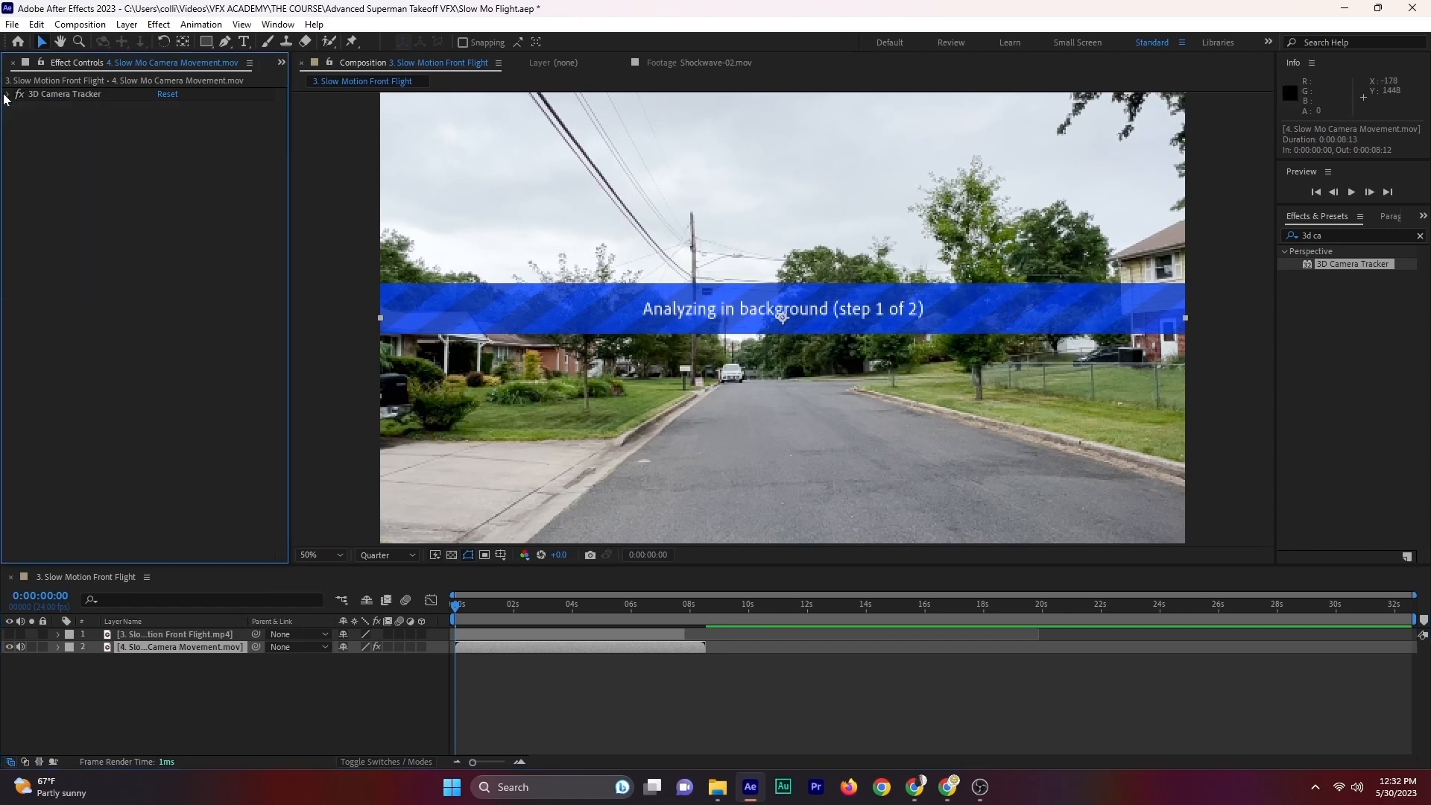
# Step: Make the front flight layer visible again and fit the whole frame in the composition view
pyautogui.click(9, 634)
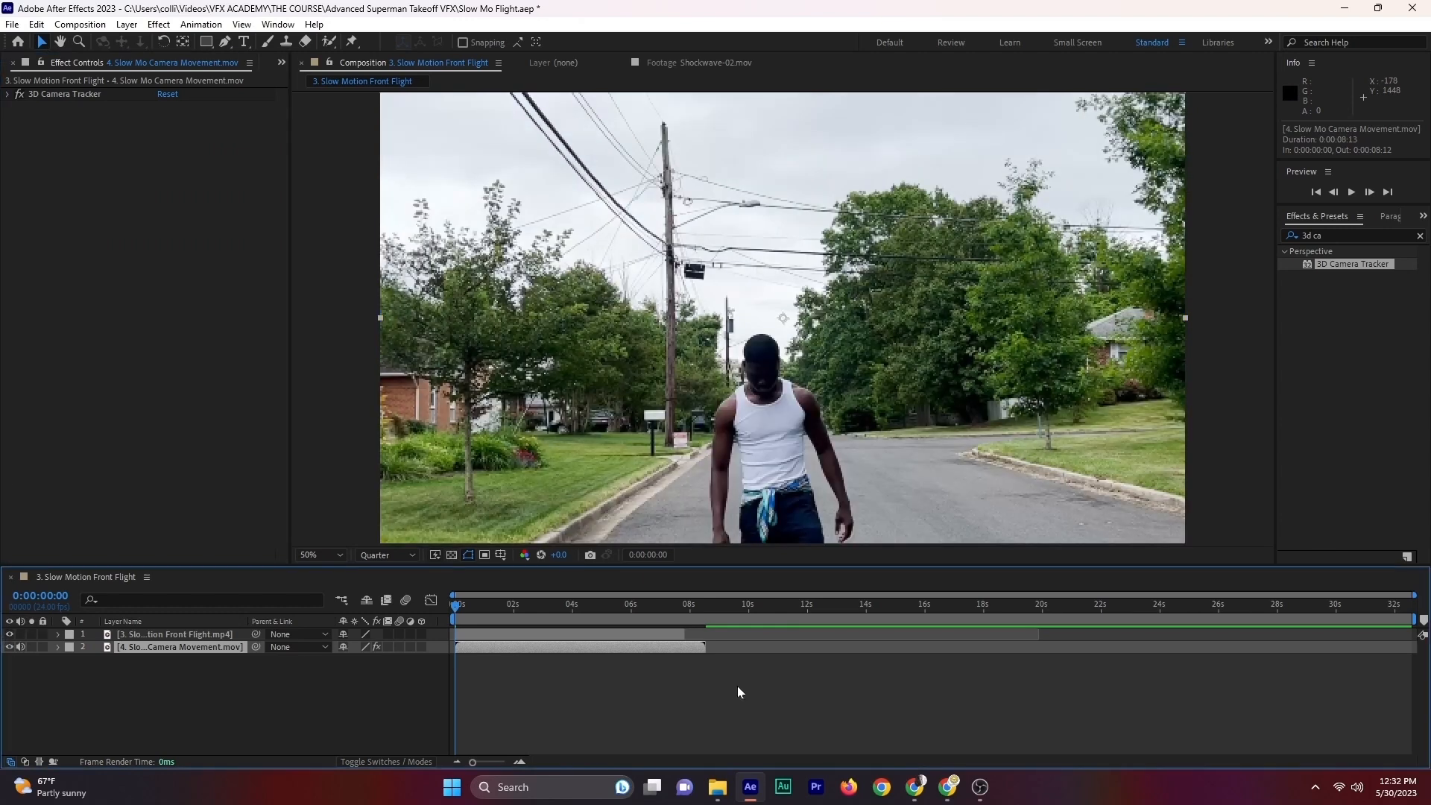
pyautogui.click(325, 554)
pyautogui.click(346, 309)
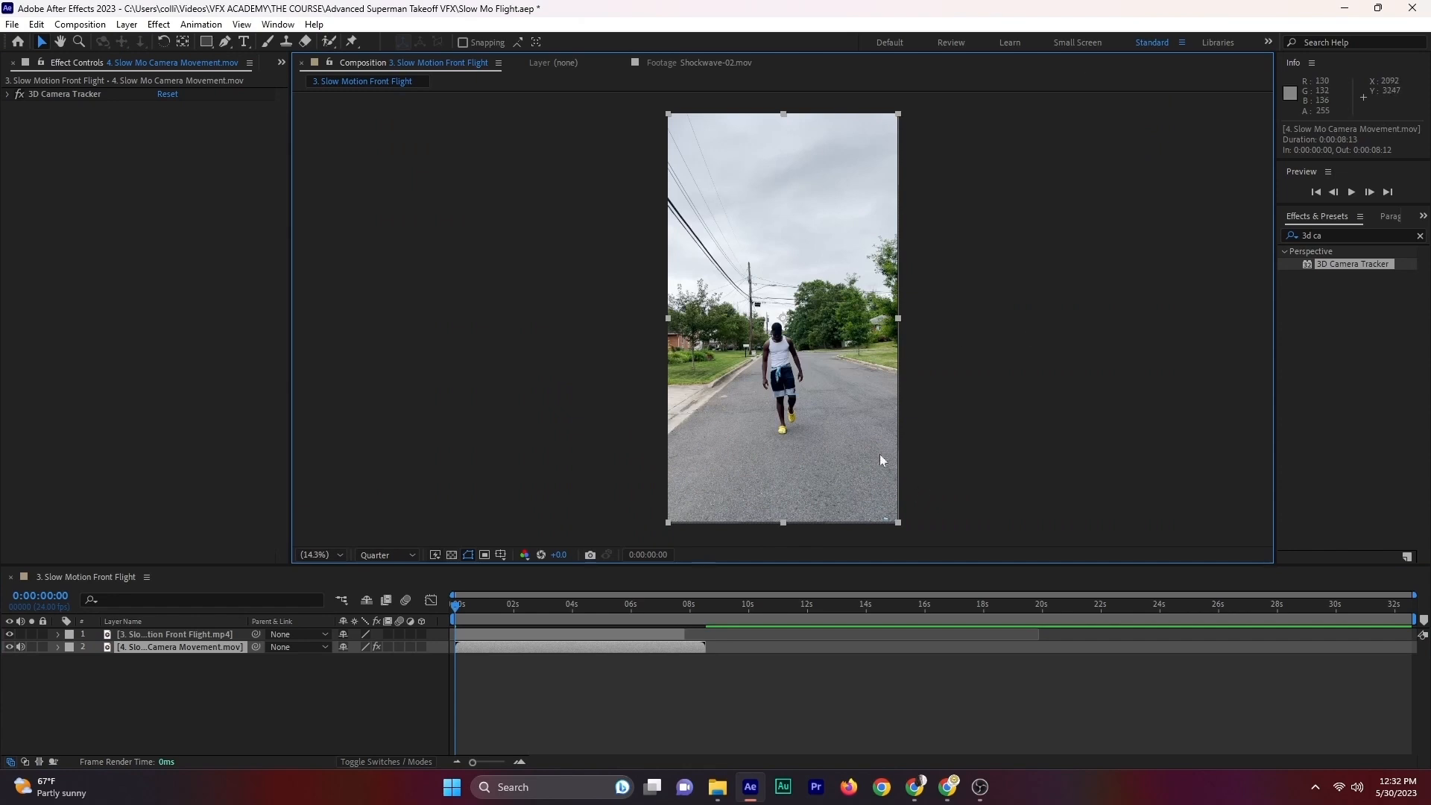
# Step: Rename the front flight layer as "Man Mask", give it a yellow label, and save the project
pyautogui.click(480, 634)
pyautogui.rightClick(156, 634)
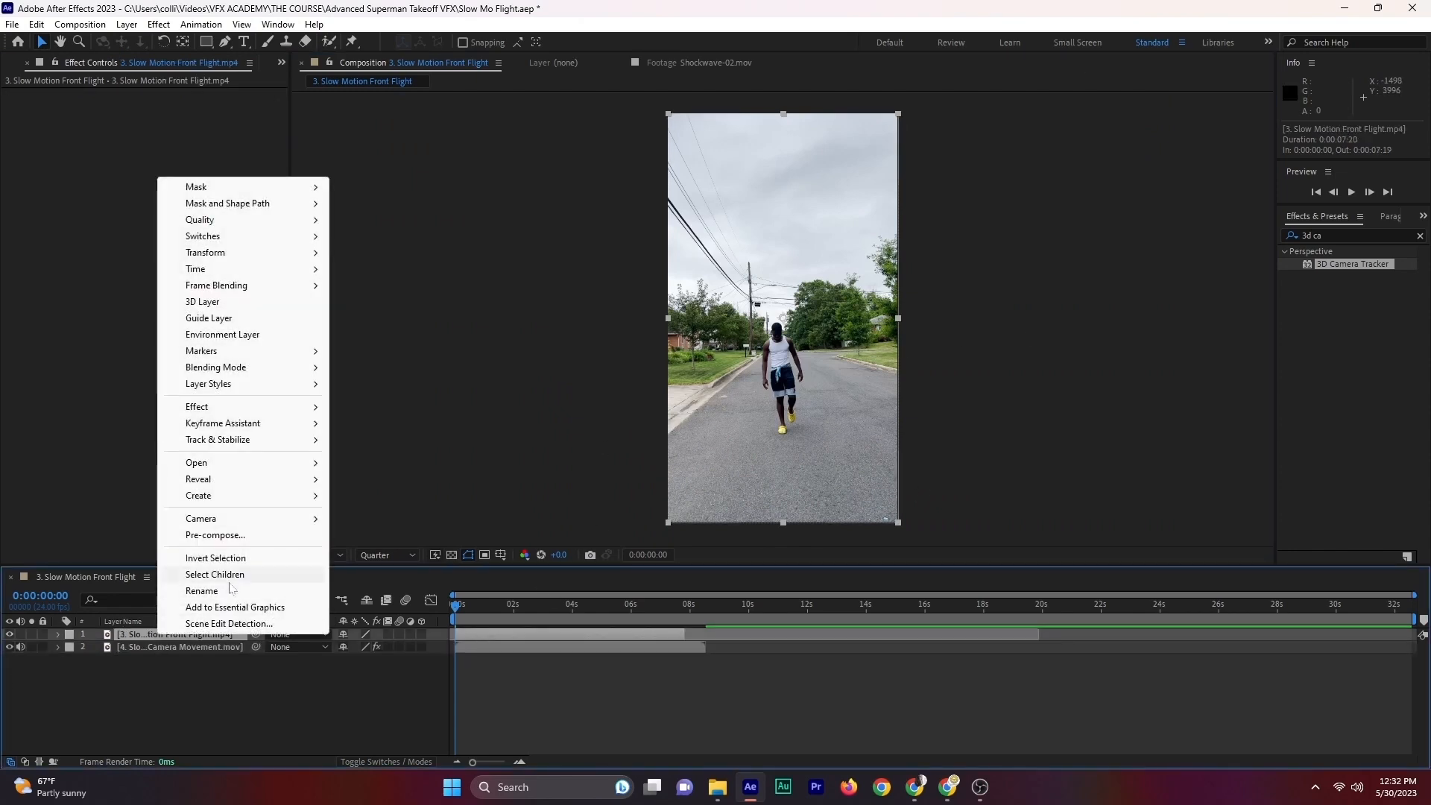
pyautogui.click(248, 587)
pyautogui.write('Ma')
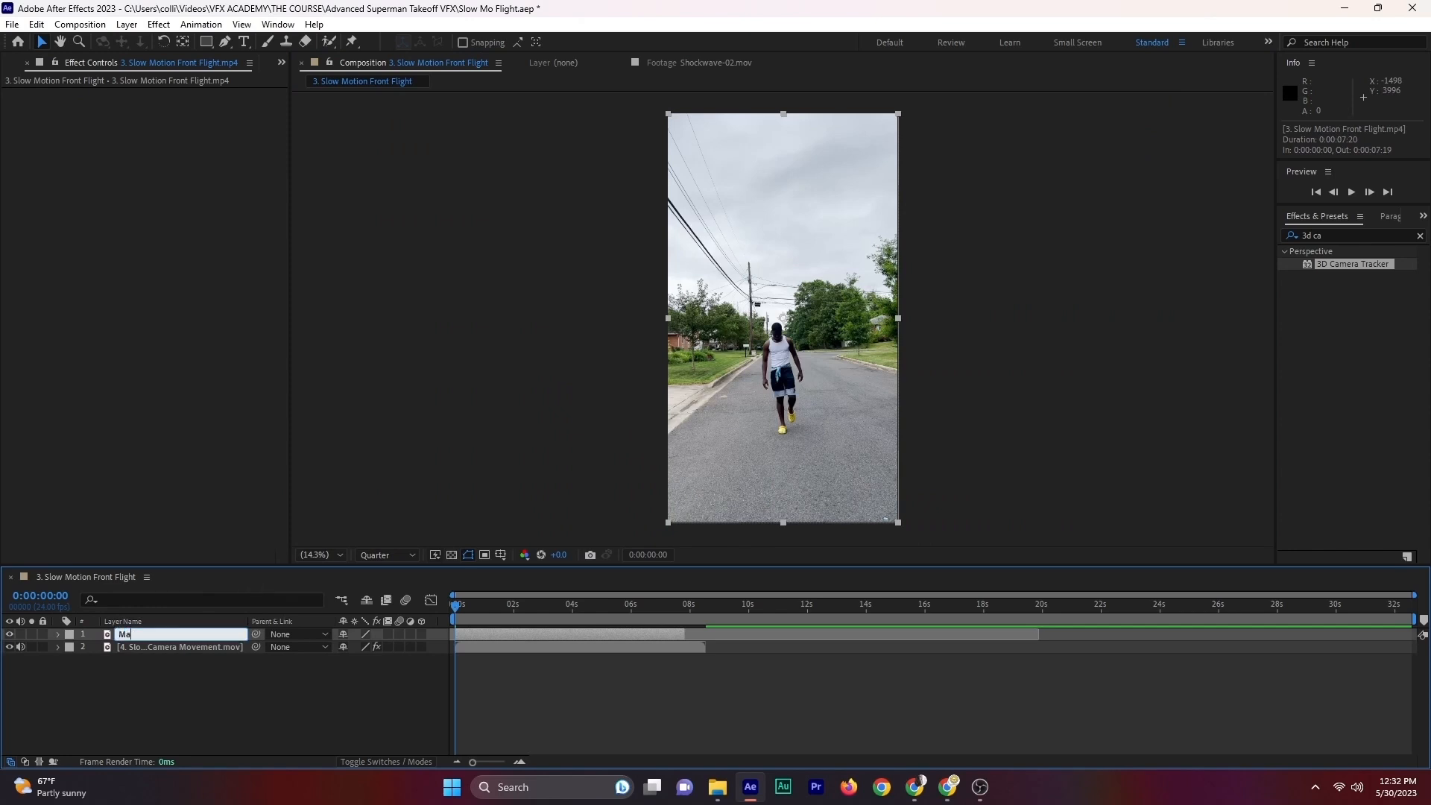
pyautogui.write('n Mask')
pyautogui.click(69, 634)
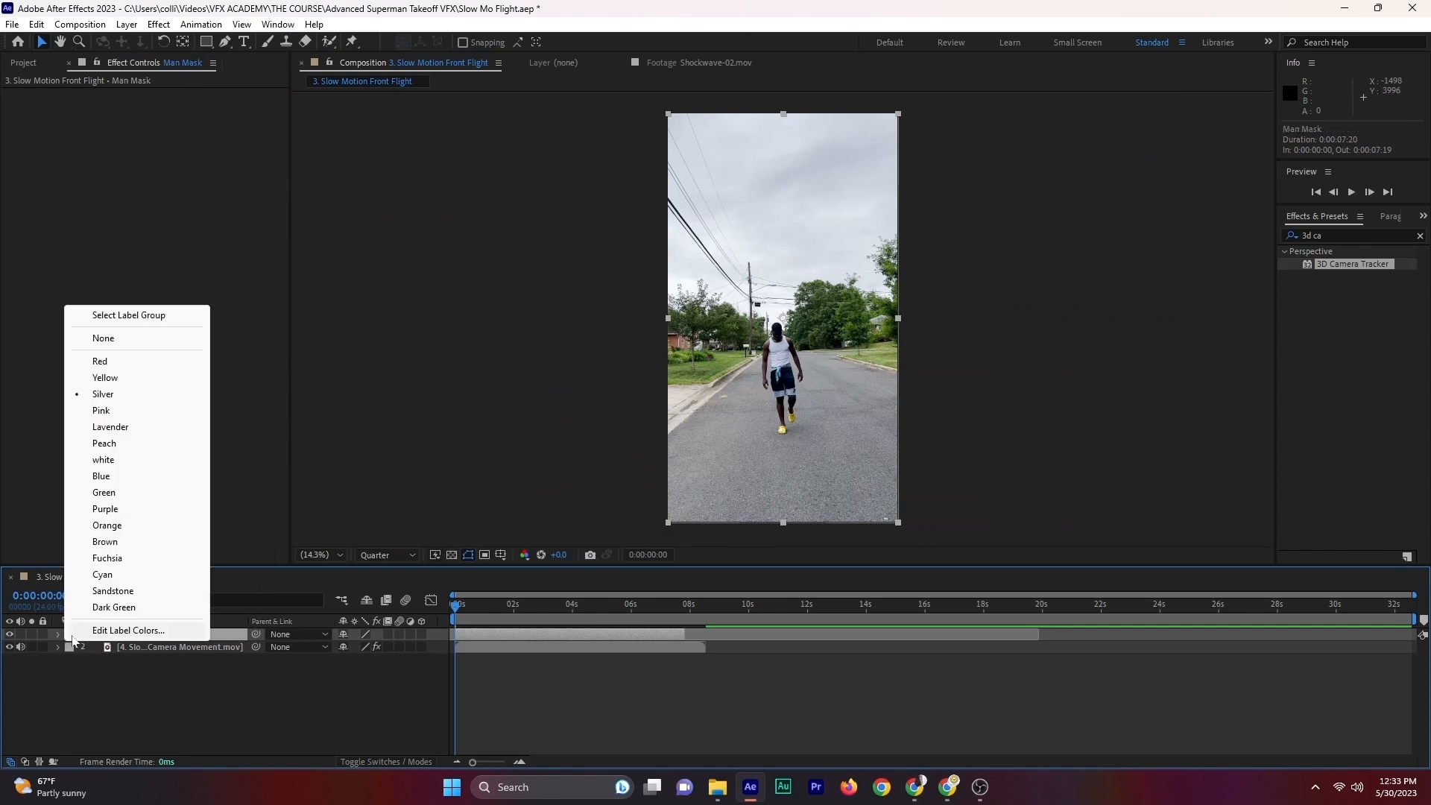
pyautogui.click(105, 377)
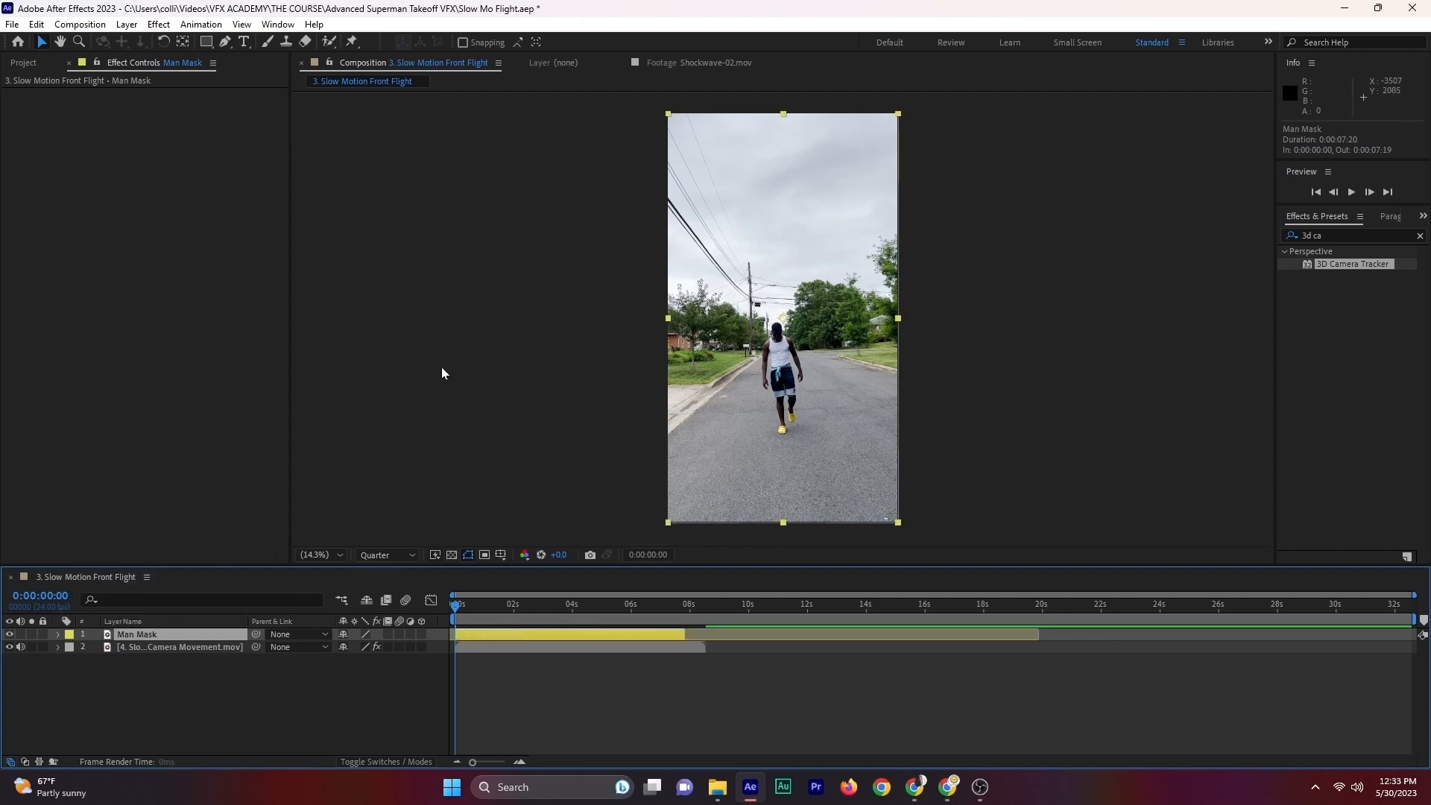
pyautogui.hotkey('ctrl', 's')
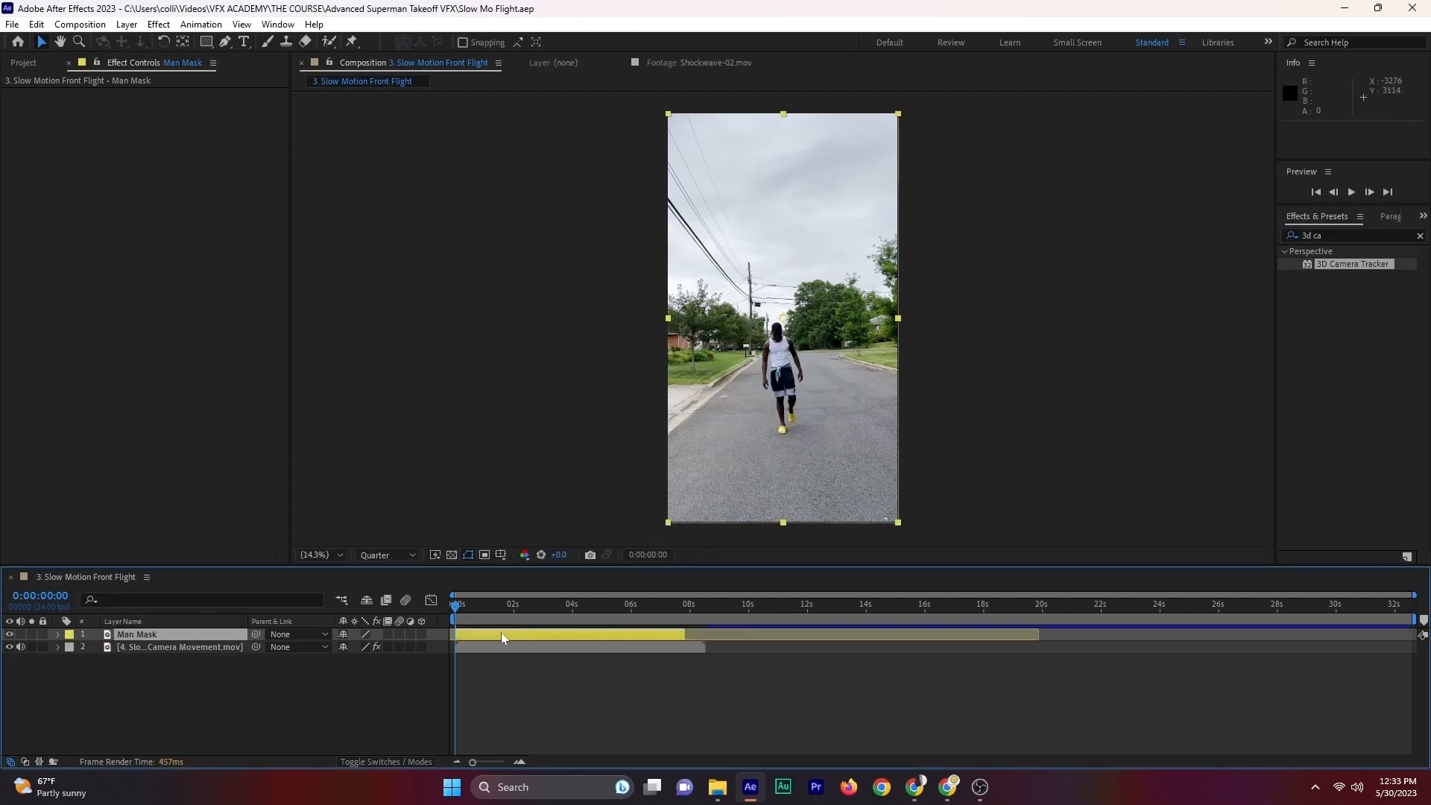
# Step: End the work area where the camera movement clip ends and trim the composition to it
pyautogui.moveTo(644, 606); pyautogui.dragTo(704, 608)
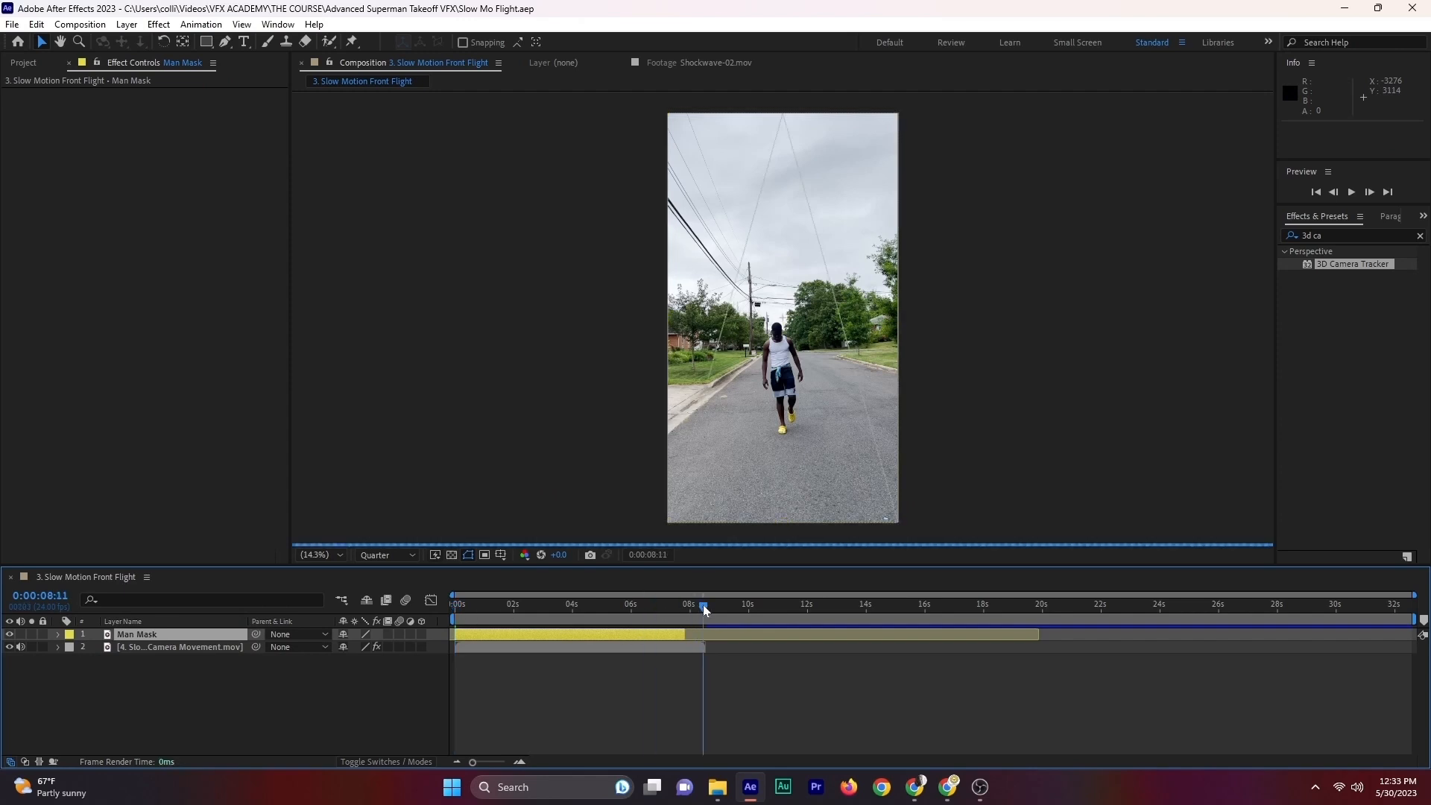
pyautogui.press('n')
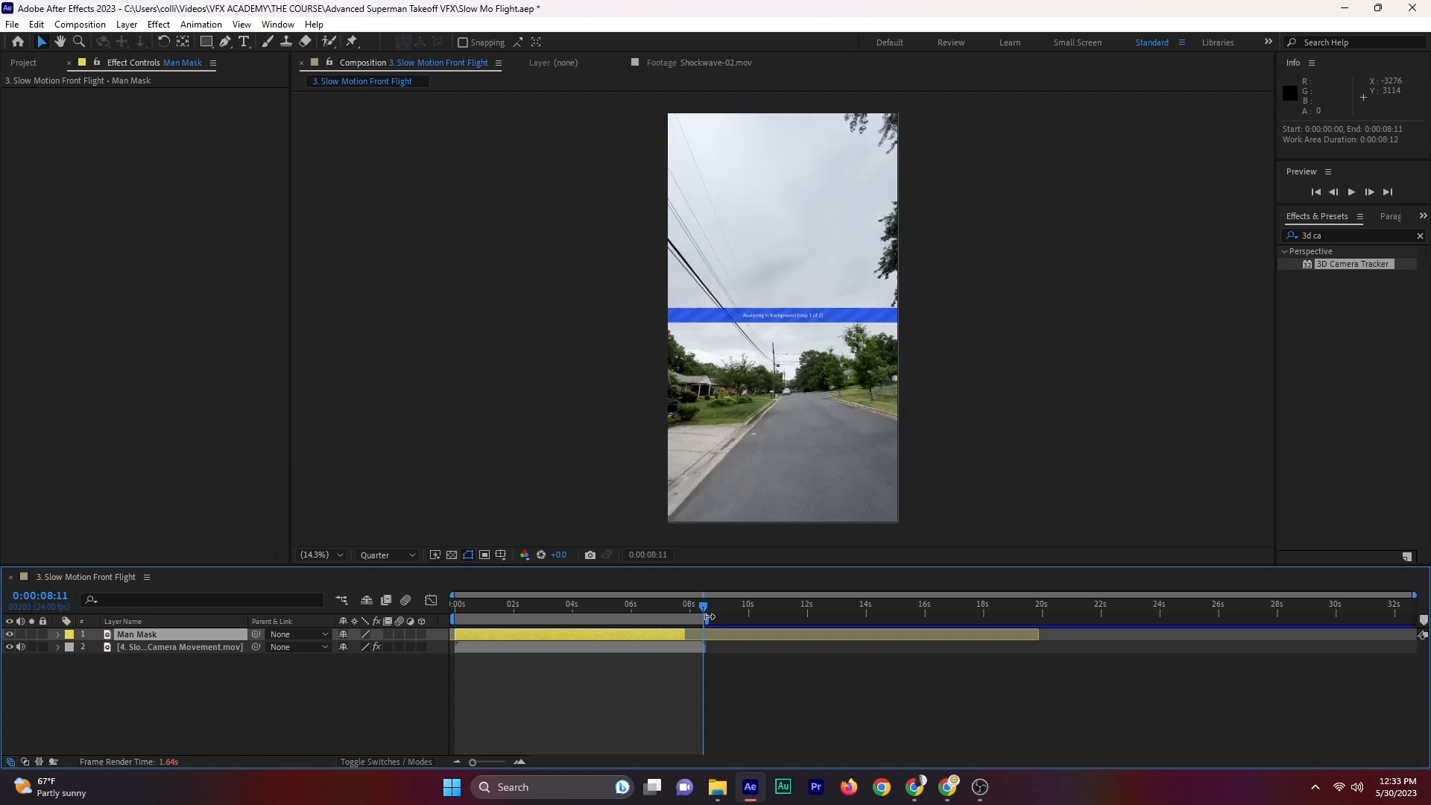
pyautogui.rightClick(650, 620)
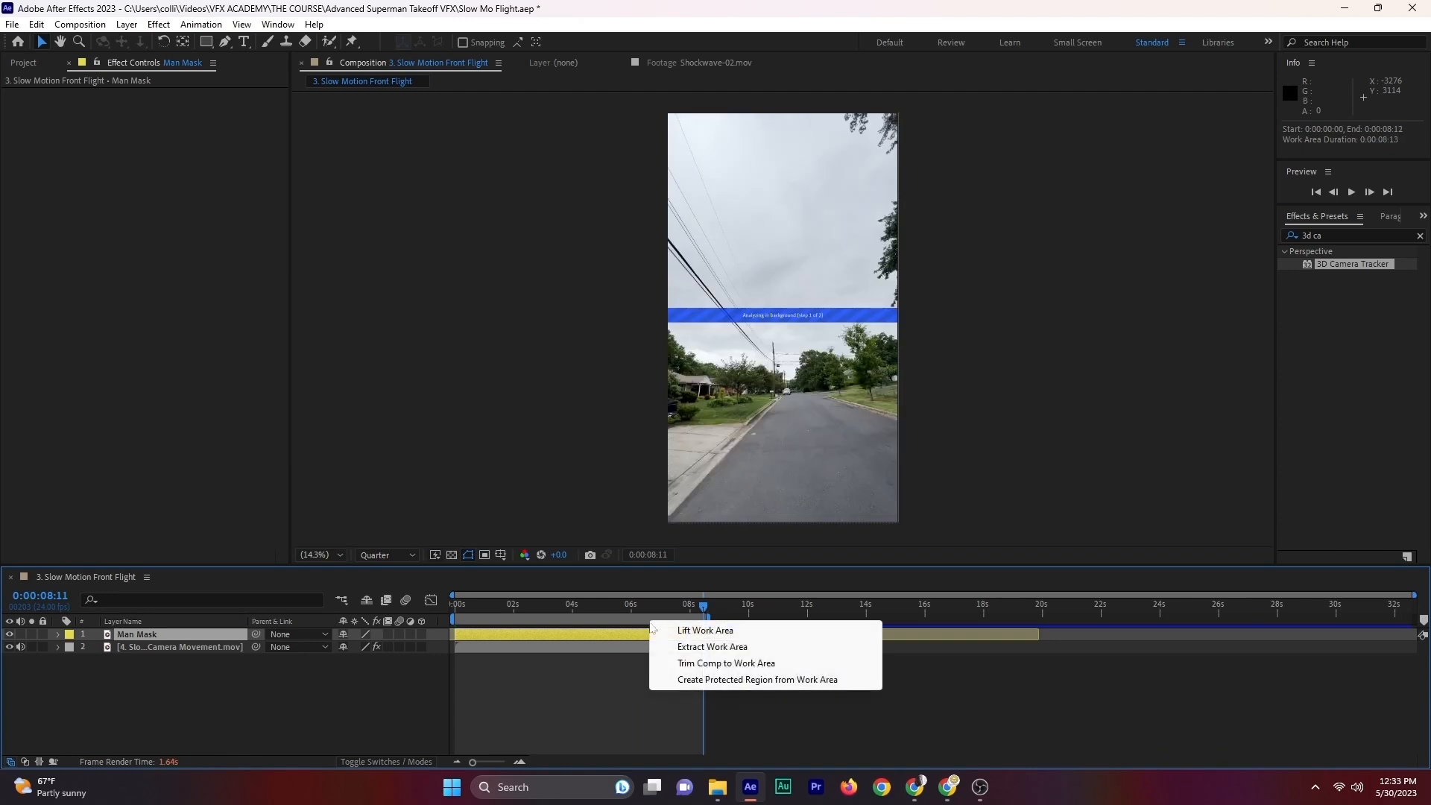
pyautogui.click(674, 658)
# Step: Return to the first frame, activate the Roto Brush for the Man Mask layer, and set the preview resolution to Full
pyautogui.moveTo(497, 608); pyautogui.dragTo(149, 709)
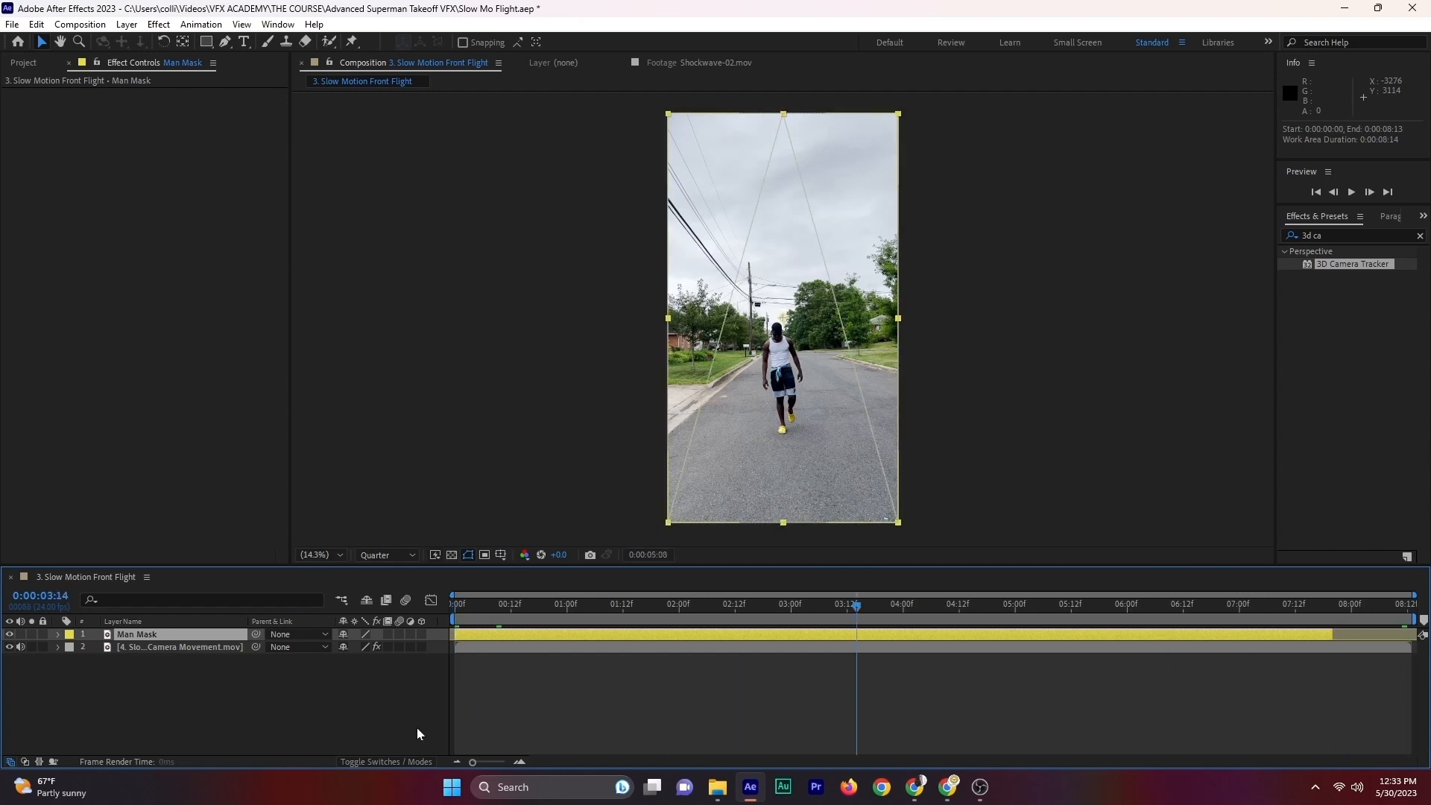
pyautogui.click(291, 707)
pyautogui.click(501, 640)
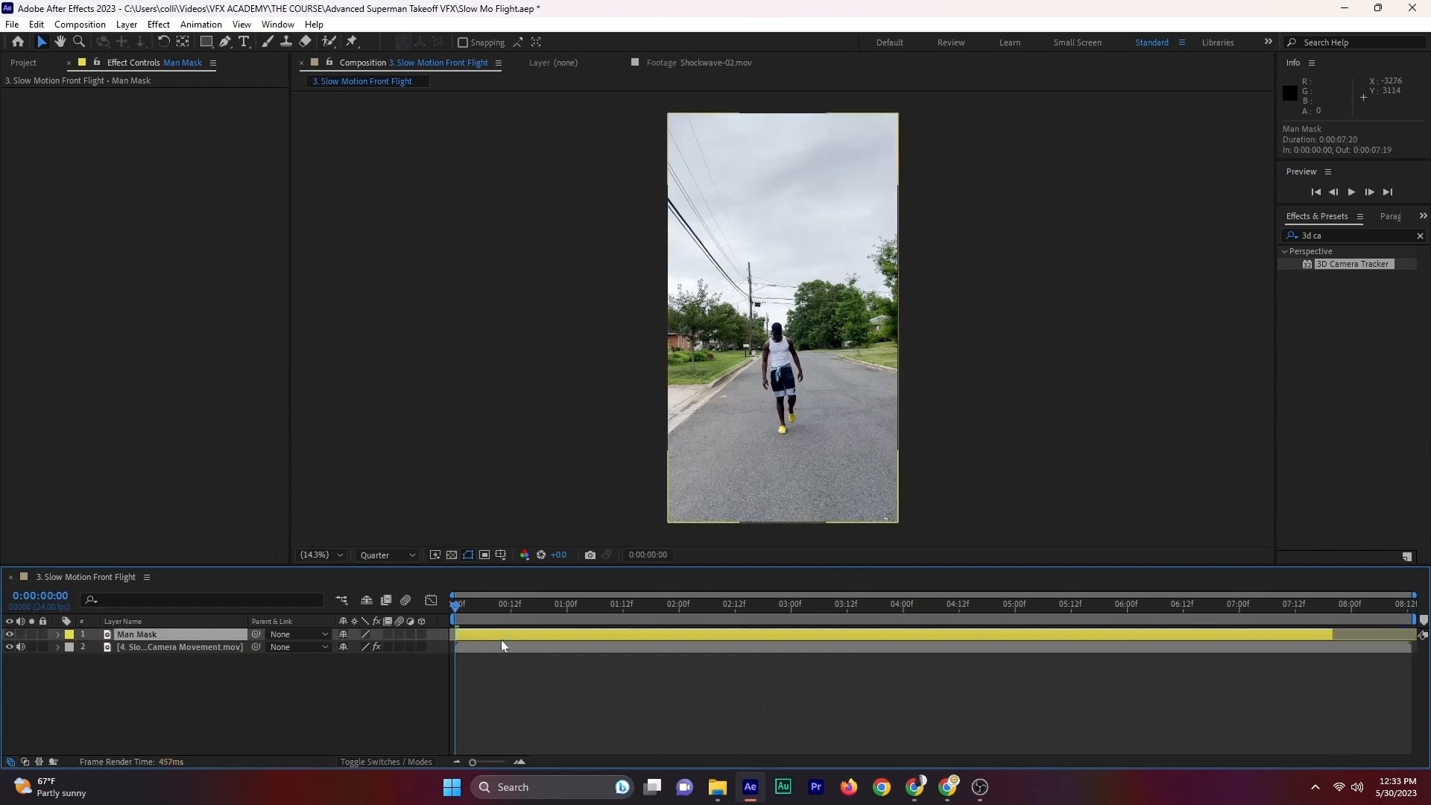
pyautogui.click(330, 41)
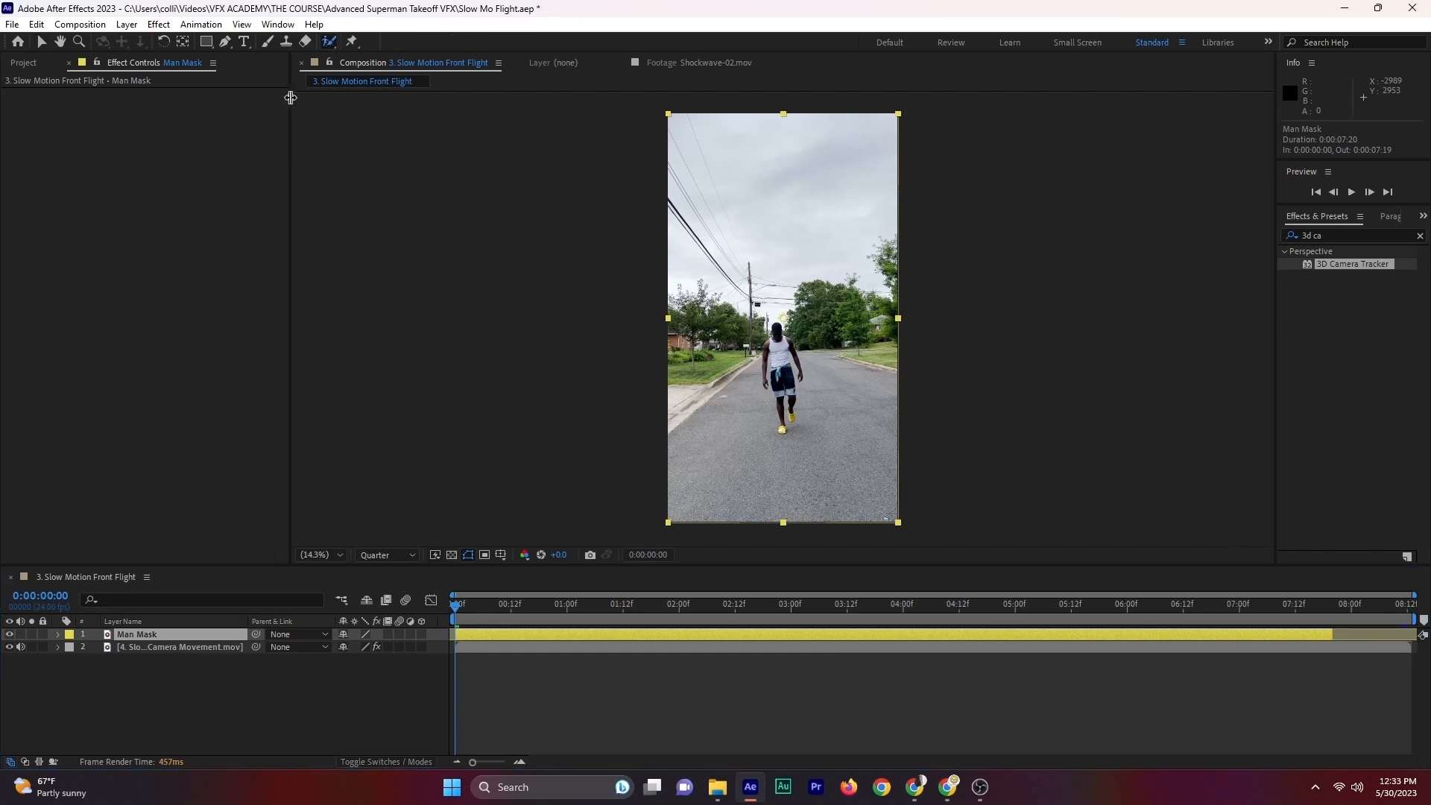
pyautogui.click(398, 554)
pyautogui.click(392, 584)
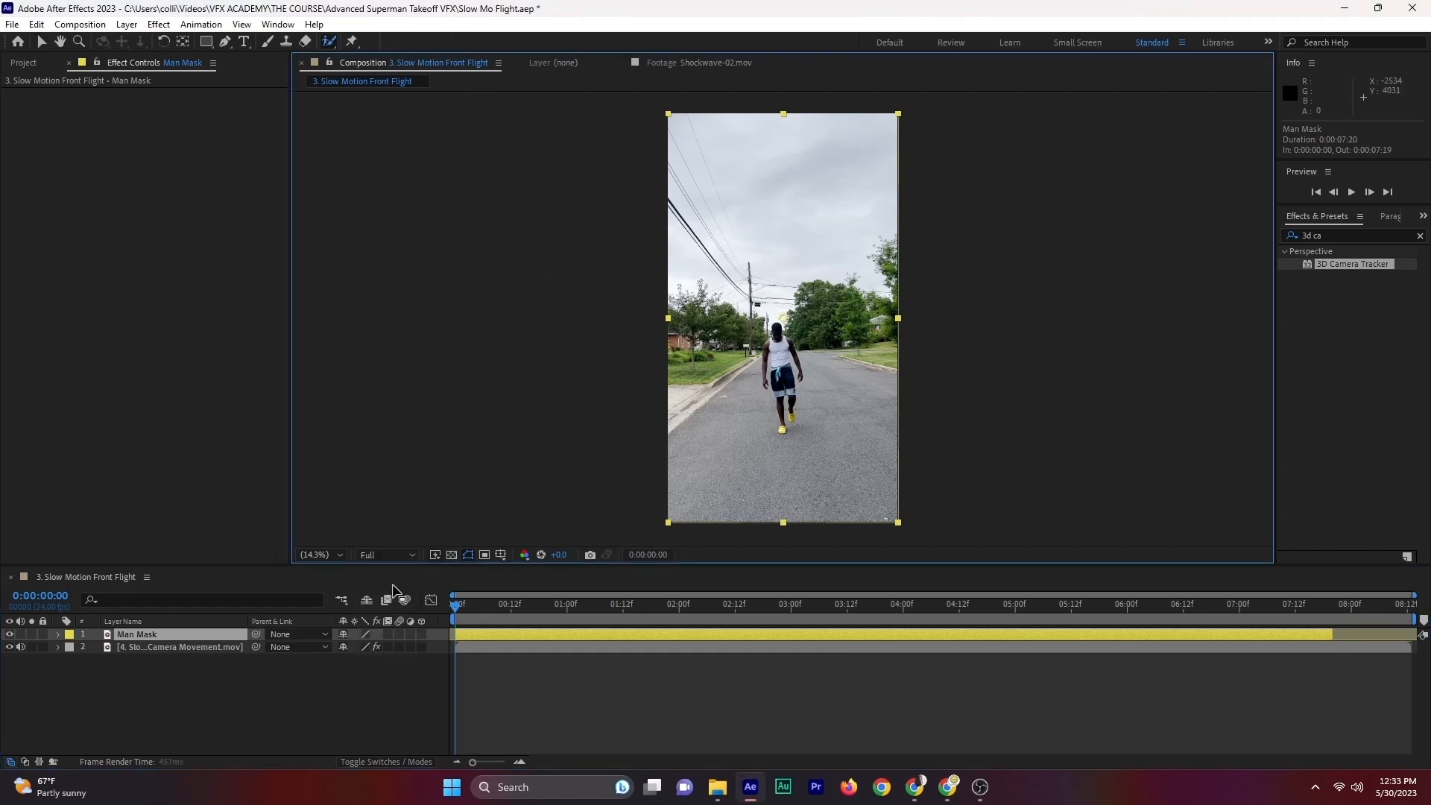
# Step: Open the Man Mask layer in its own layer view, framed closely on the walking man
pyautogui.press('.')
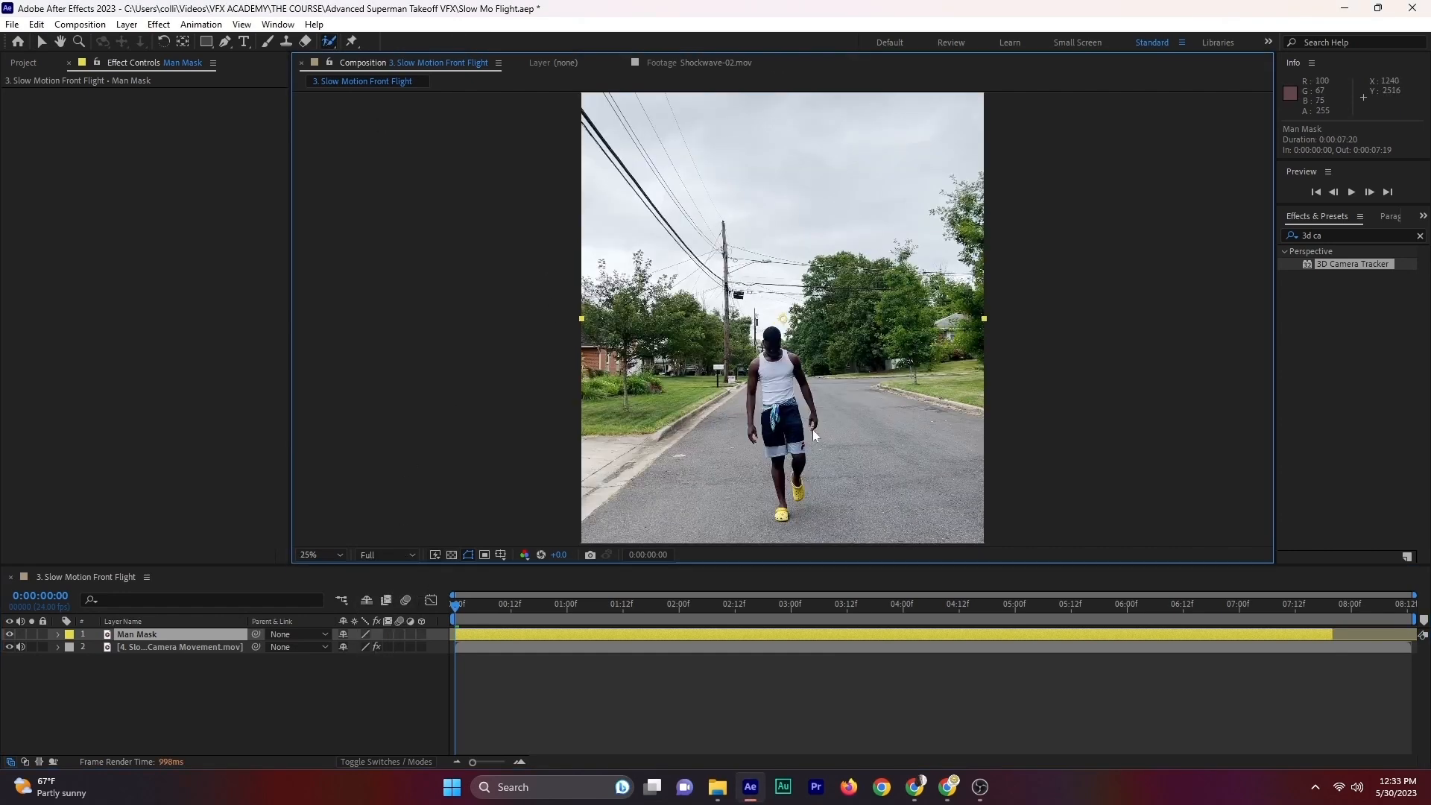
pyautogui.press('.')
pyautogui.press('.')
pyautogui.press('h')
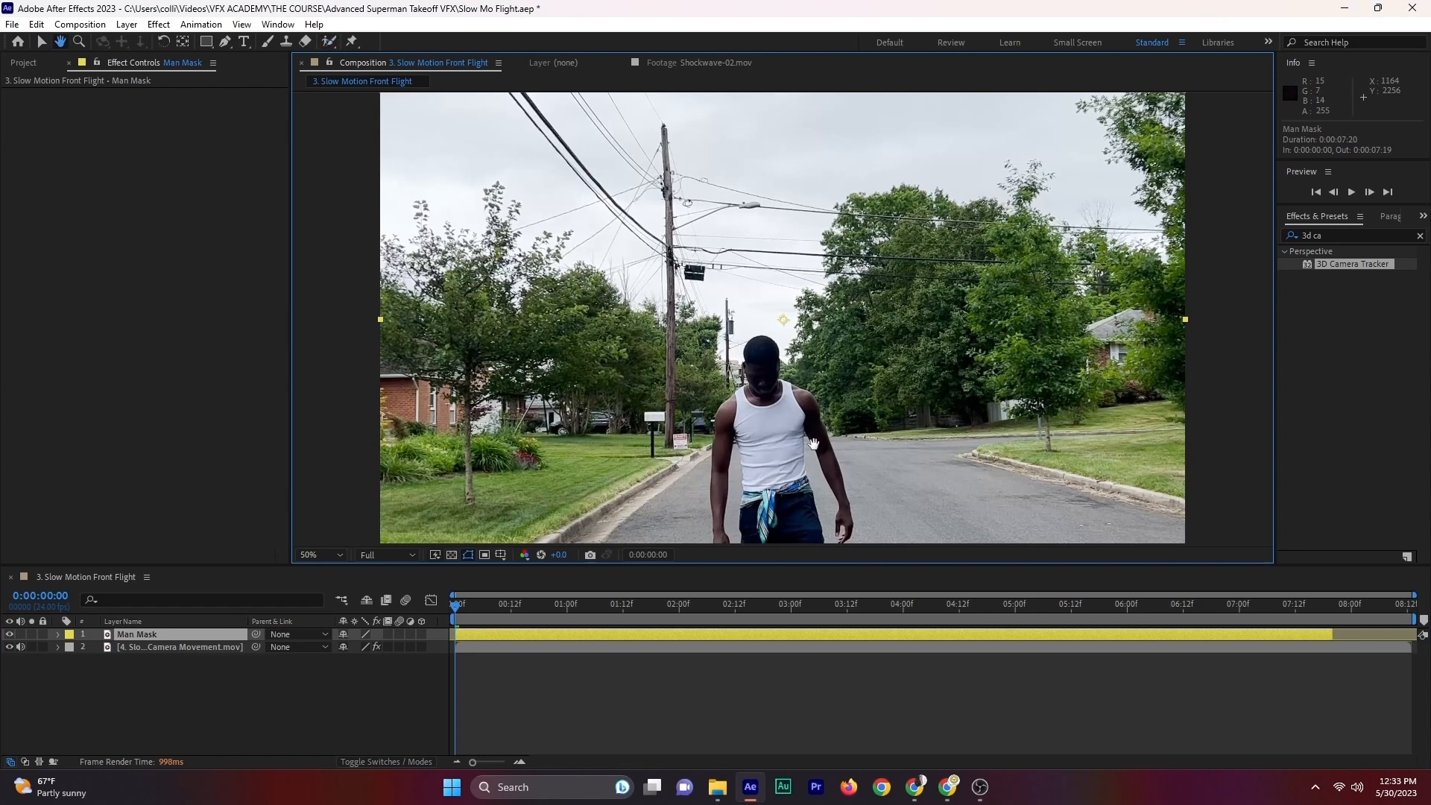
pyautogui.moveTo(816, 450)
pyautogui.mouseDown()
pyautogui.moveTo(769, 338)
pyautogui.moveTo(810, 237)
pyautogui.mouseUp()
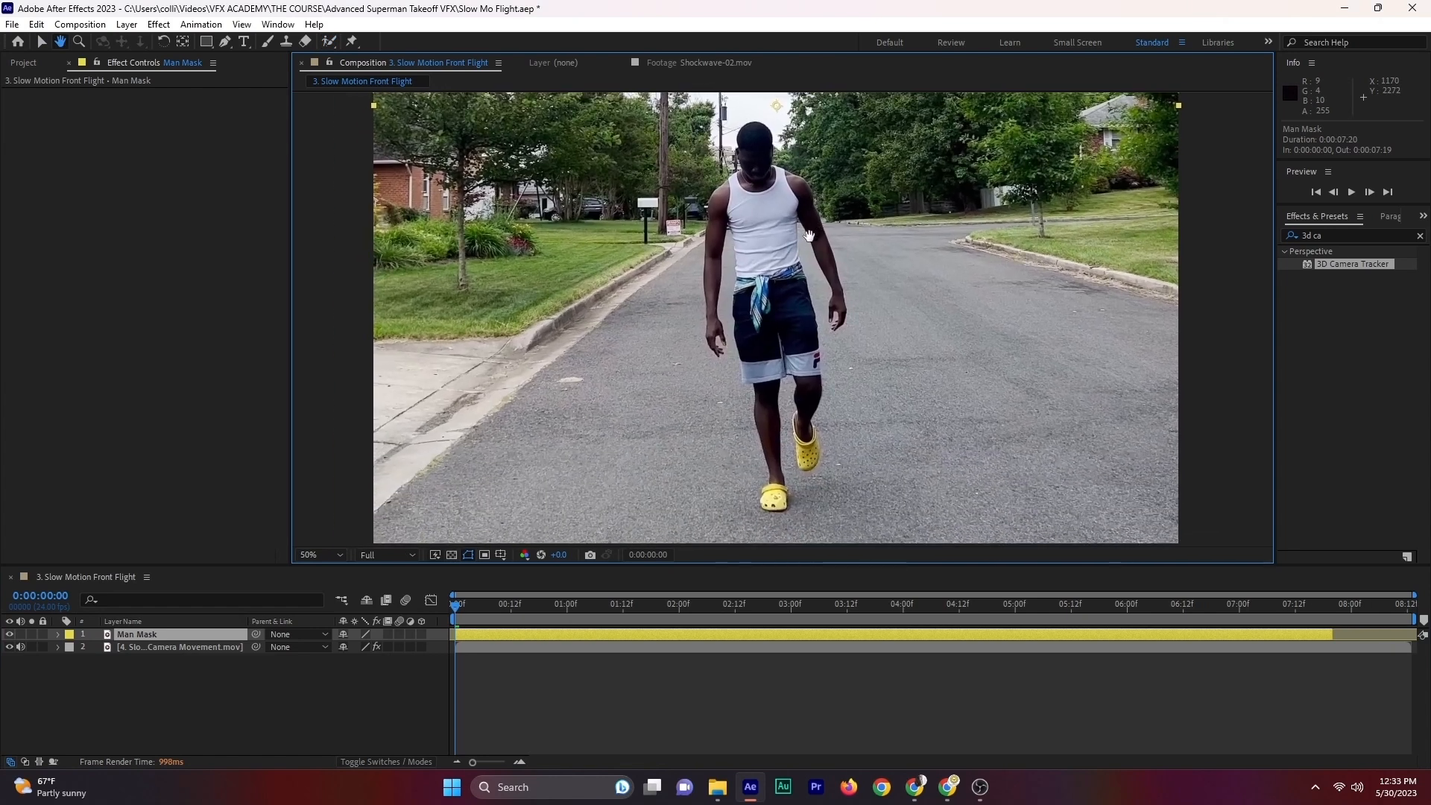
pyautogui.doubleClick(140, 637)
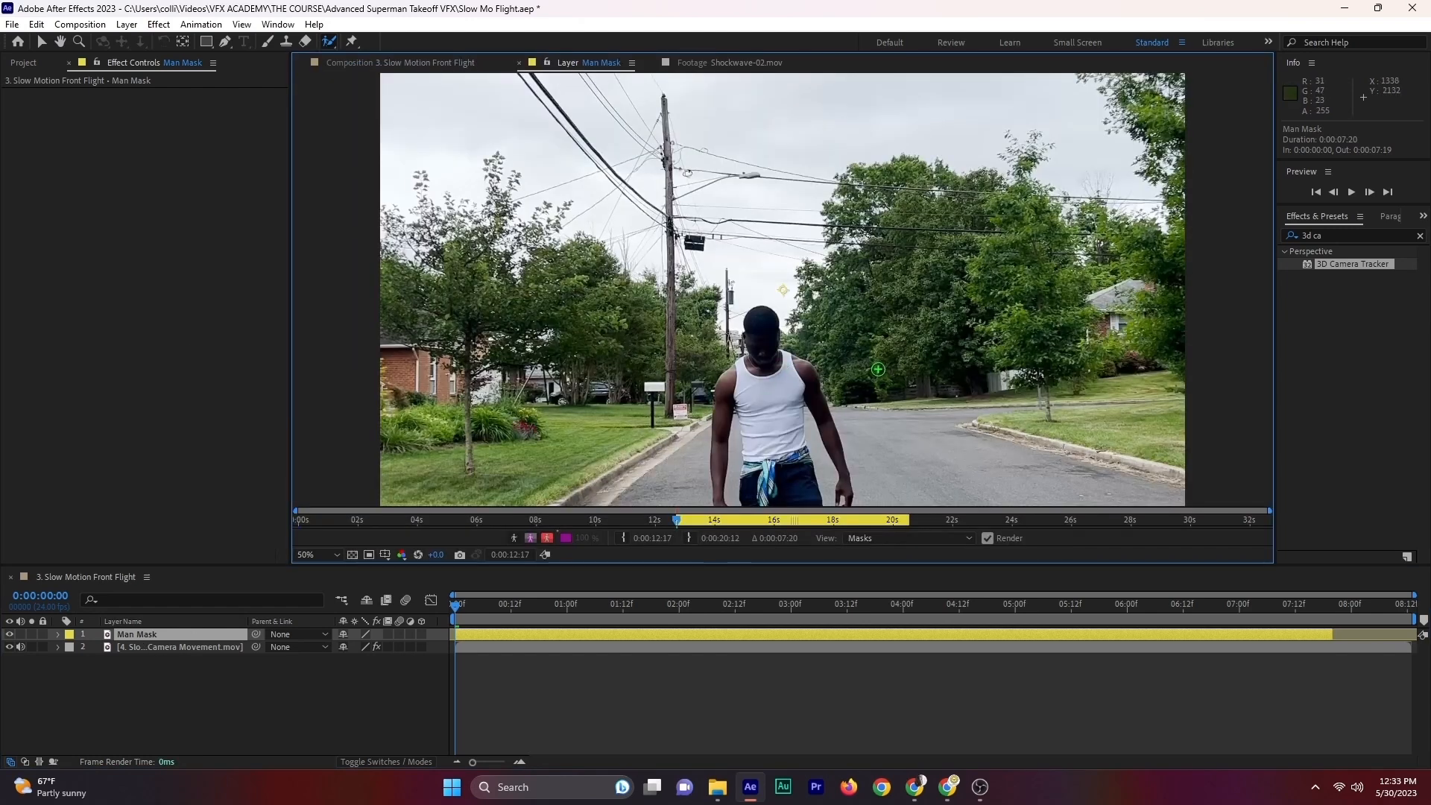
pyautogui.press('space')
pyautogui.moveTo(822, 433)
pyautogui.mouseDown()
pyautogui.moveTo(832, 198)
pyautogui.moveTo(833, 245)
pyautogui.mouseUp()
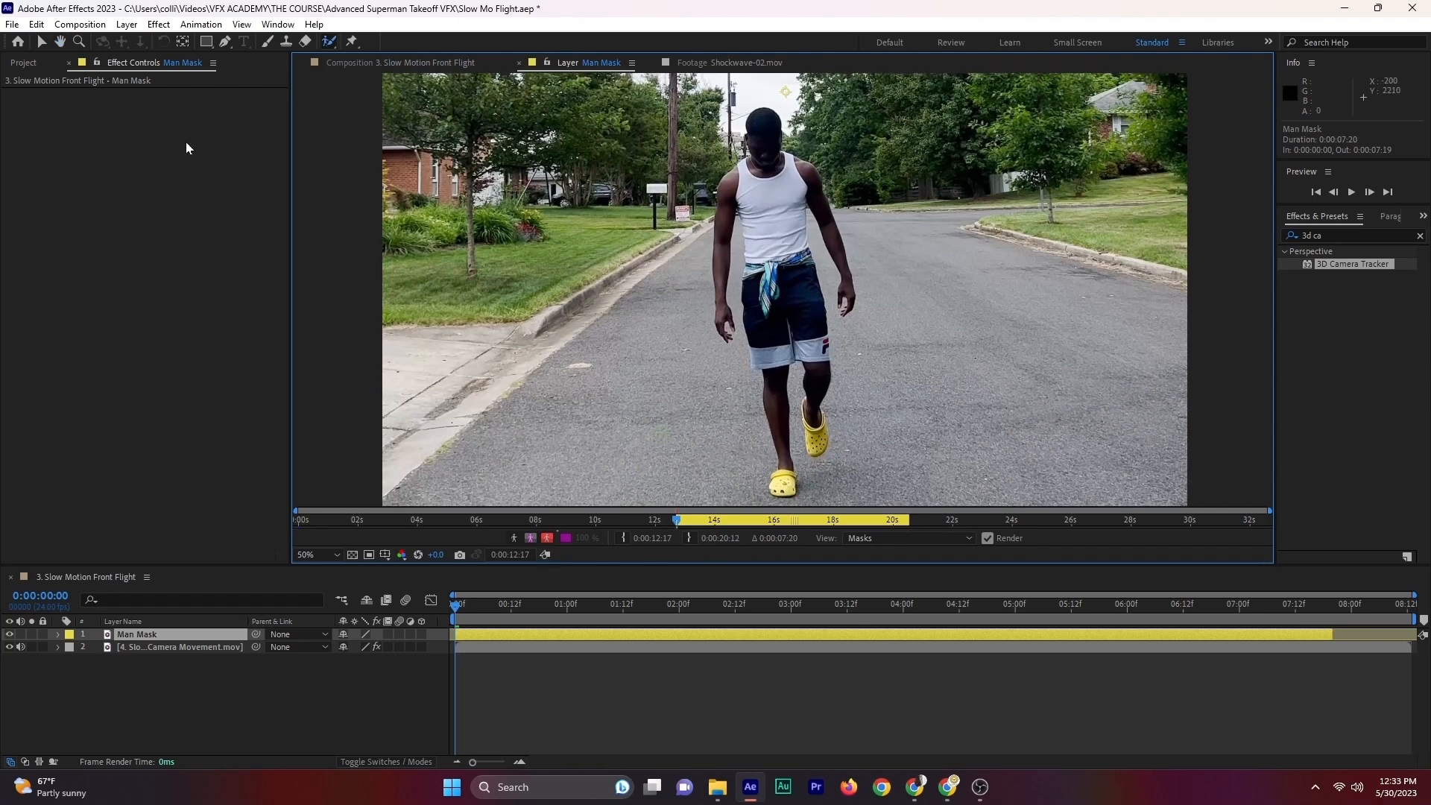
# Step: Paint a Roto Brush foreground stroke down the man's torso and try to extend the selection over his shorts
pyautogui.click(135, 632)
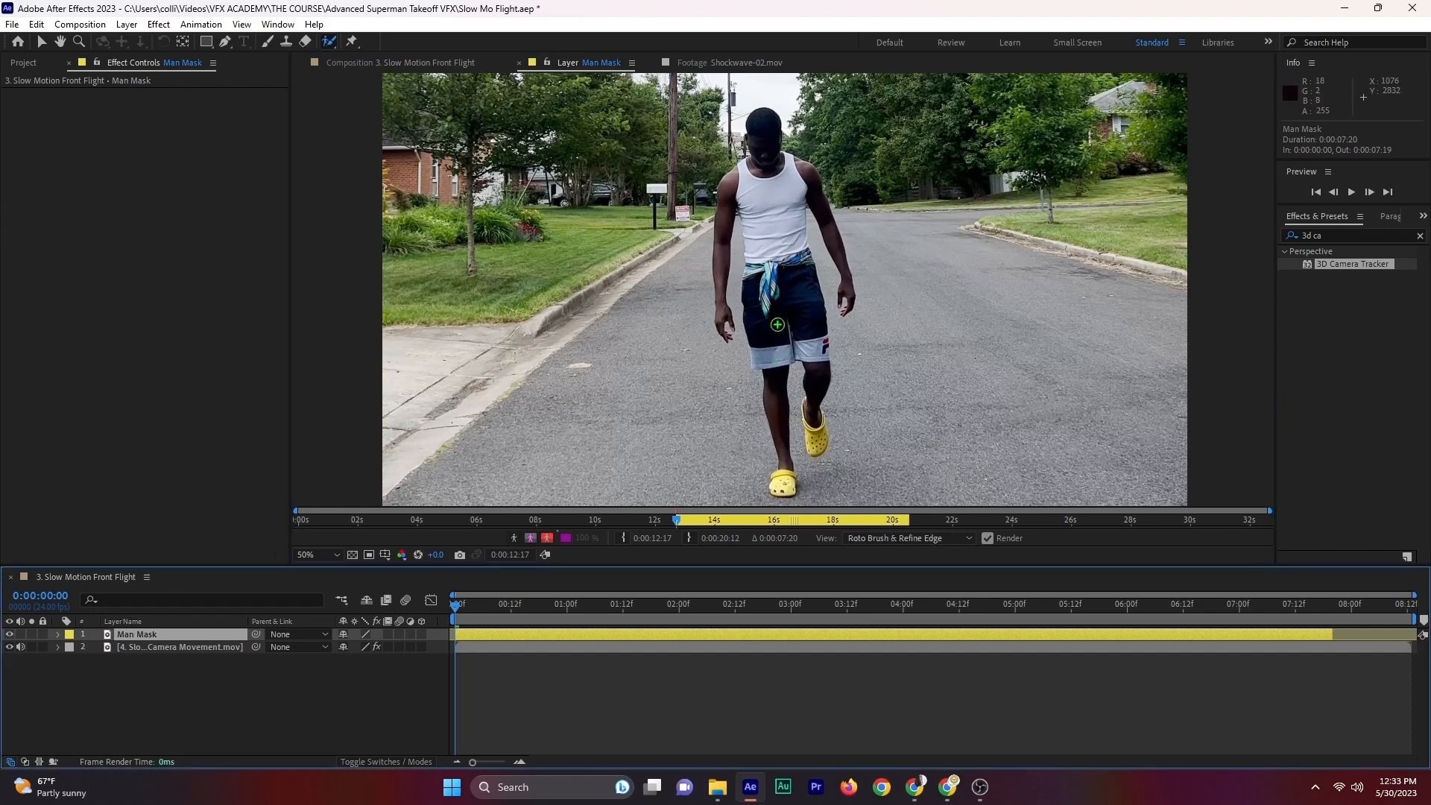
pyautogui.moveTo(775, 238); pyautogui.dragTo(773, 249)
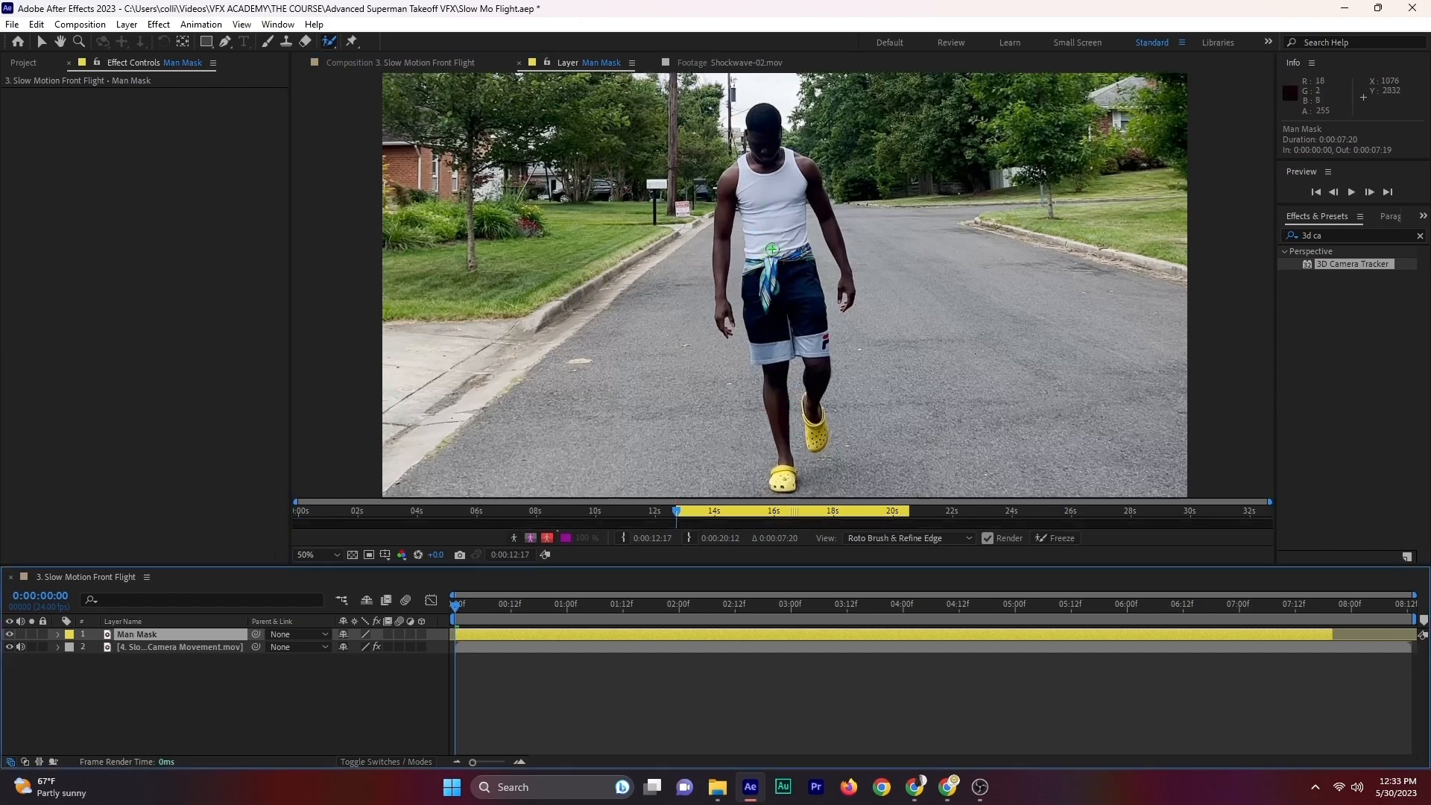
pyautogui.click(755, 320)
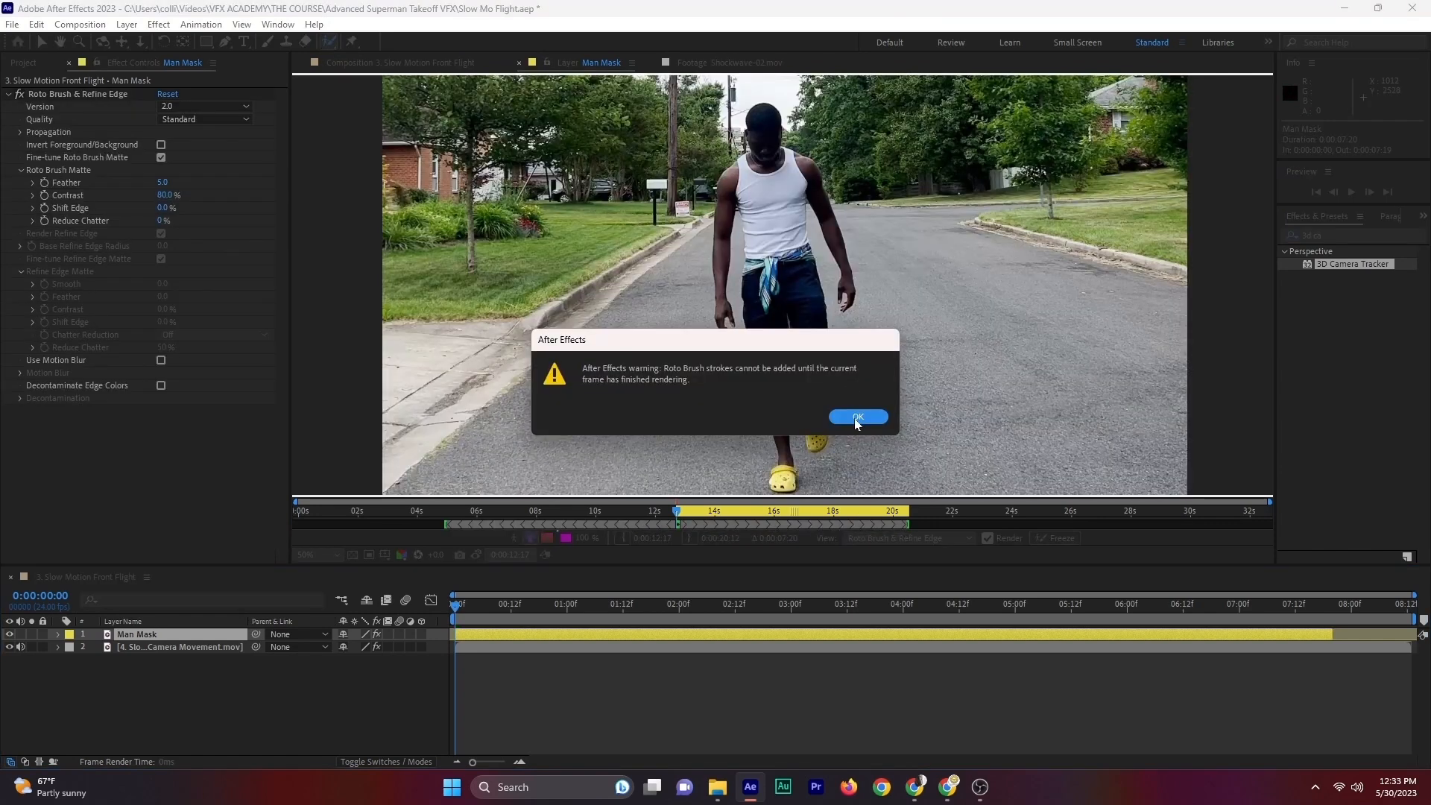
pyautogui.click(857, 416)
pyautogui.click(785, 326)
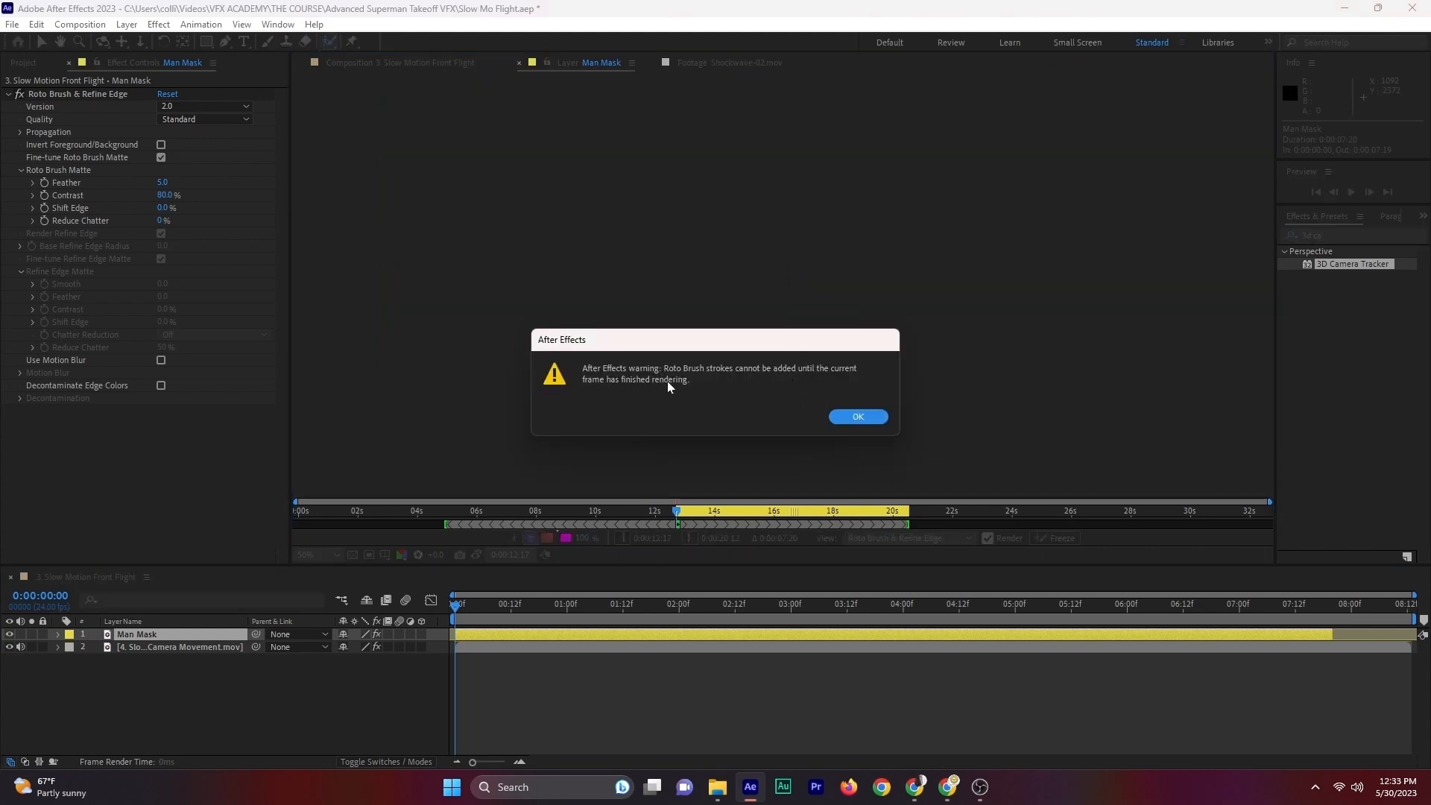
pyautogui.click(857, 416)
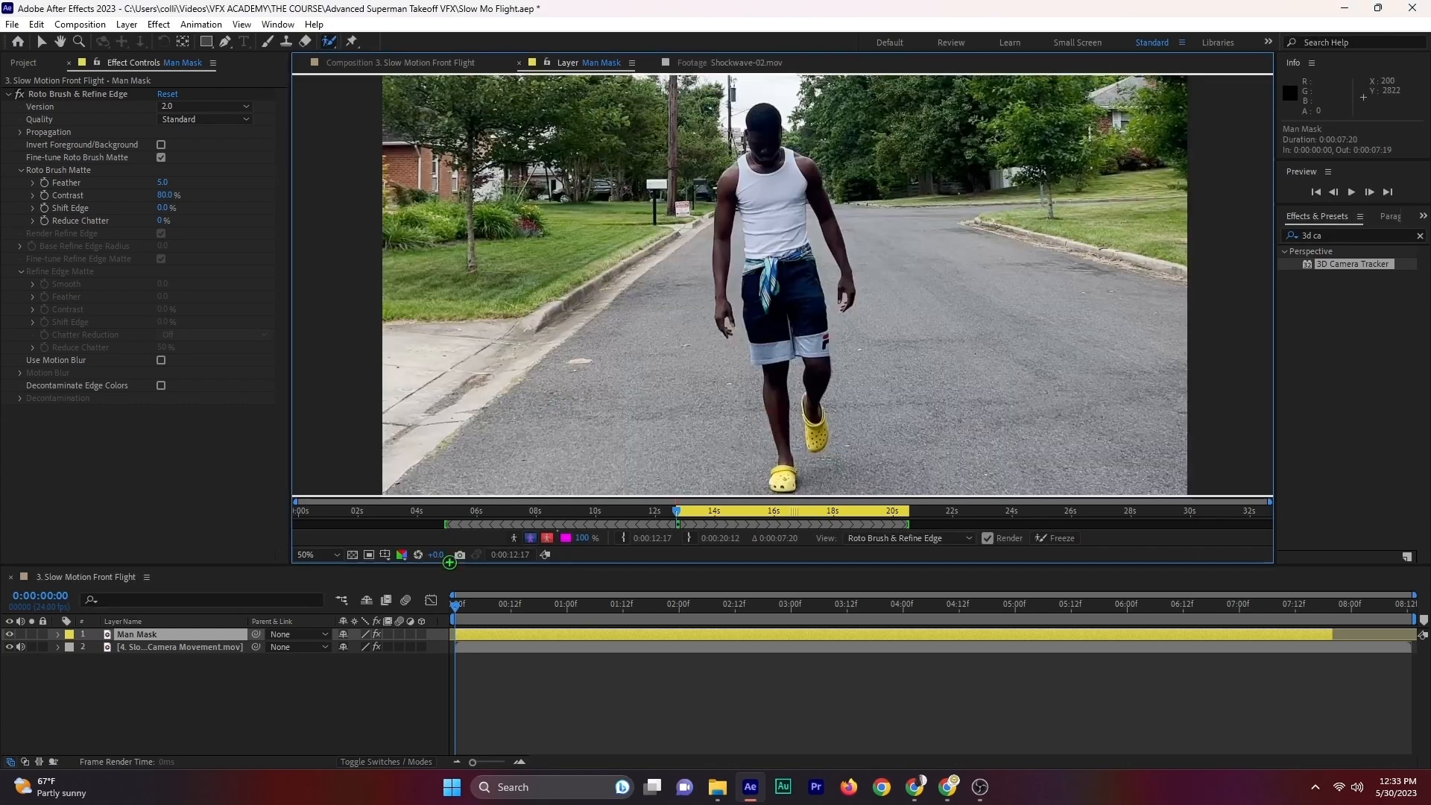
# Step: Hide the Man Mask layer and check the 3D Camera Tracker's analysis progress on the camera movement layer
pyautogui.click(471, 647)
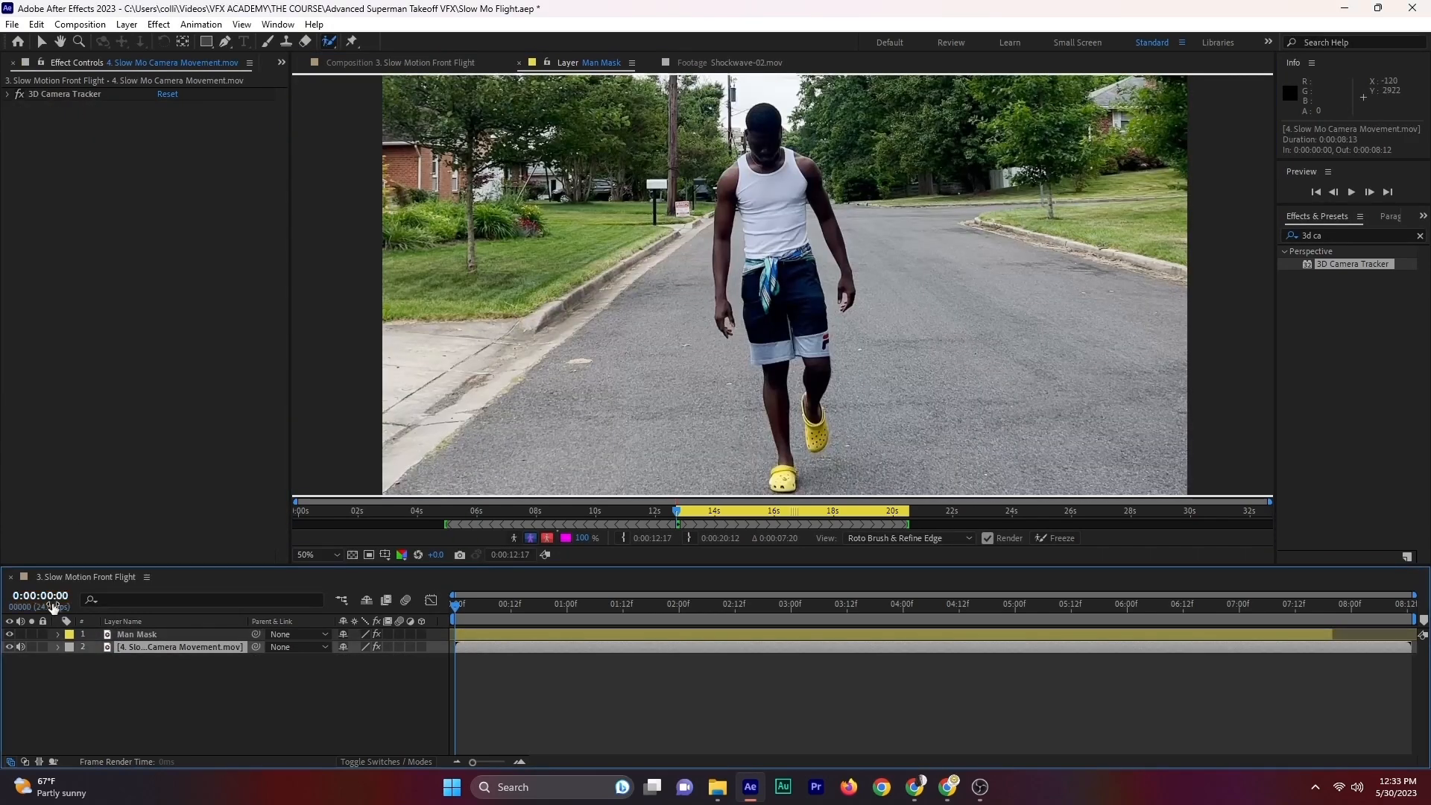
pyautogui.click(9, 95)
pyautogui.click(79, 93)
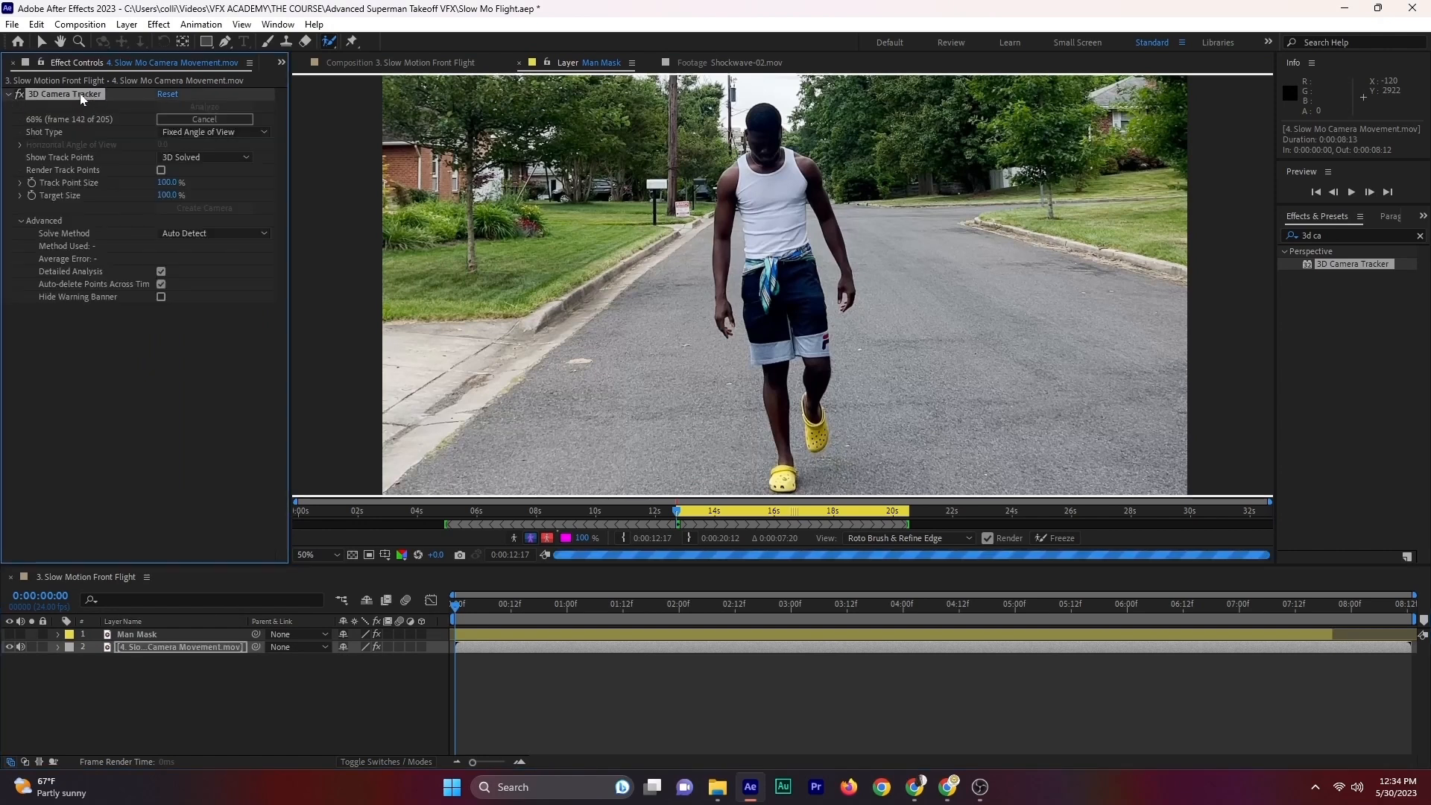
# Step: Check the solved track points over the road up to 0:00:03:19 in the composition and create a camera from the 3D Camera Tracker solve
pyautogui.click(396, 63)
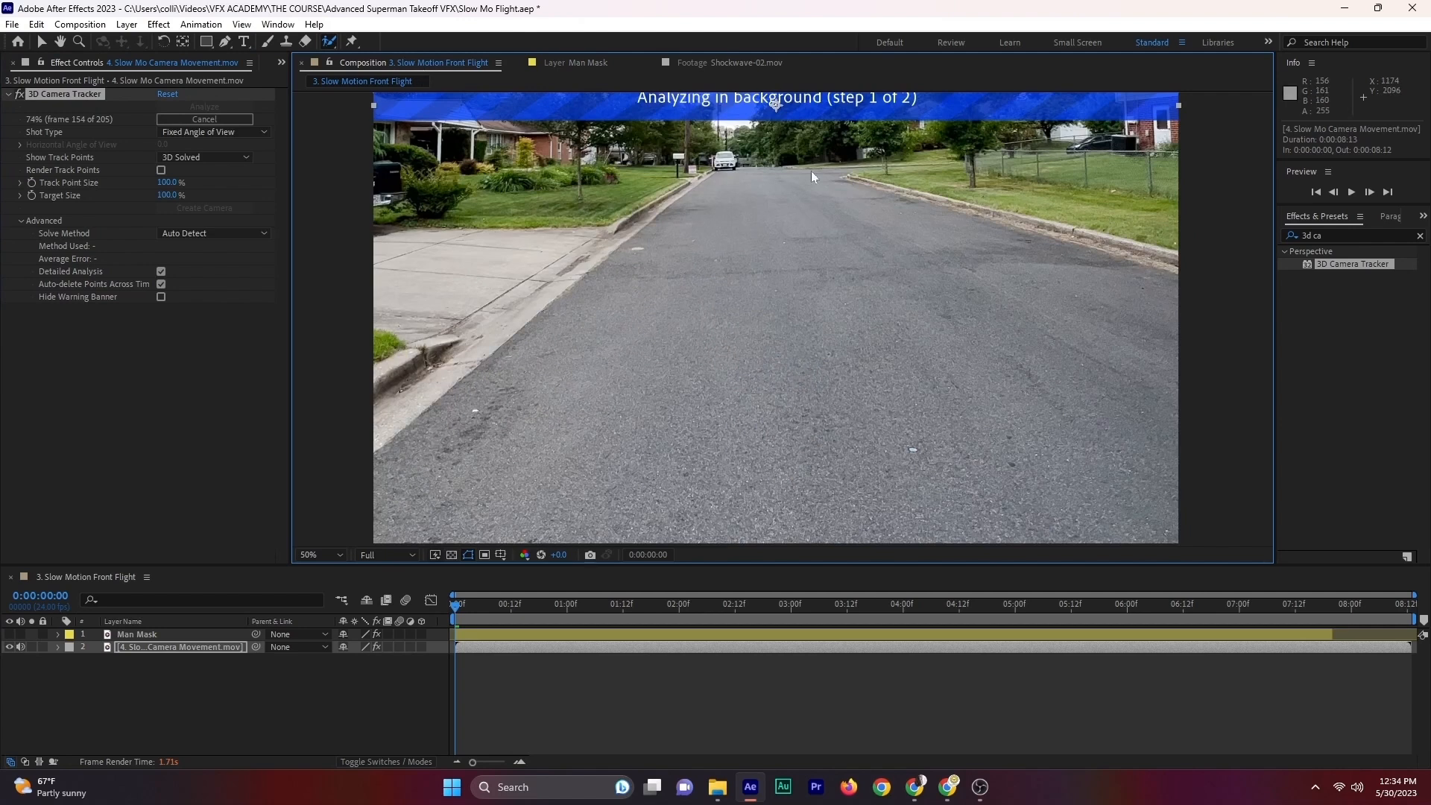
pyautogui.press(',')
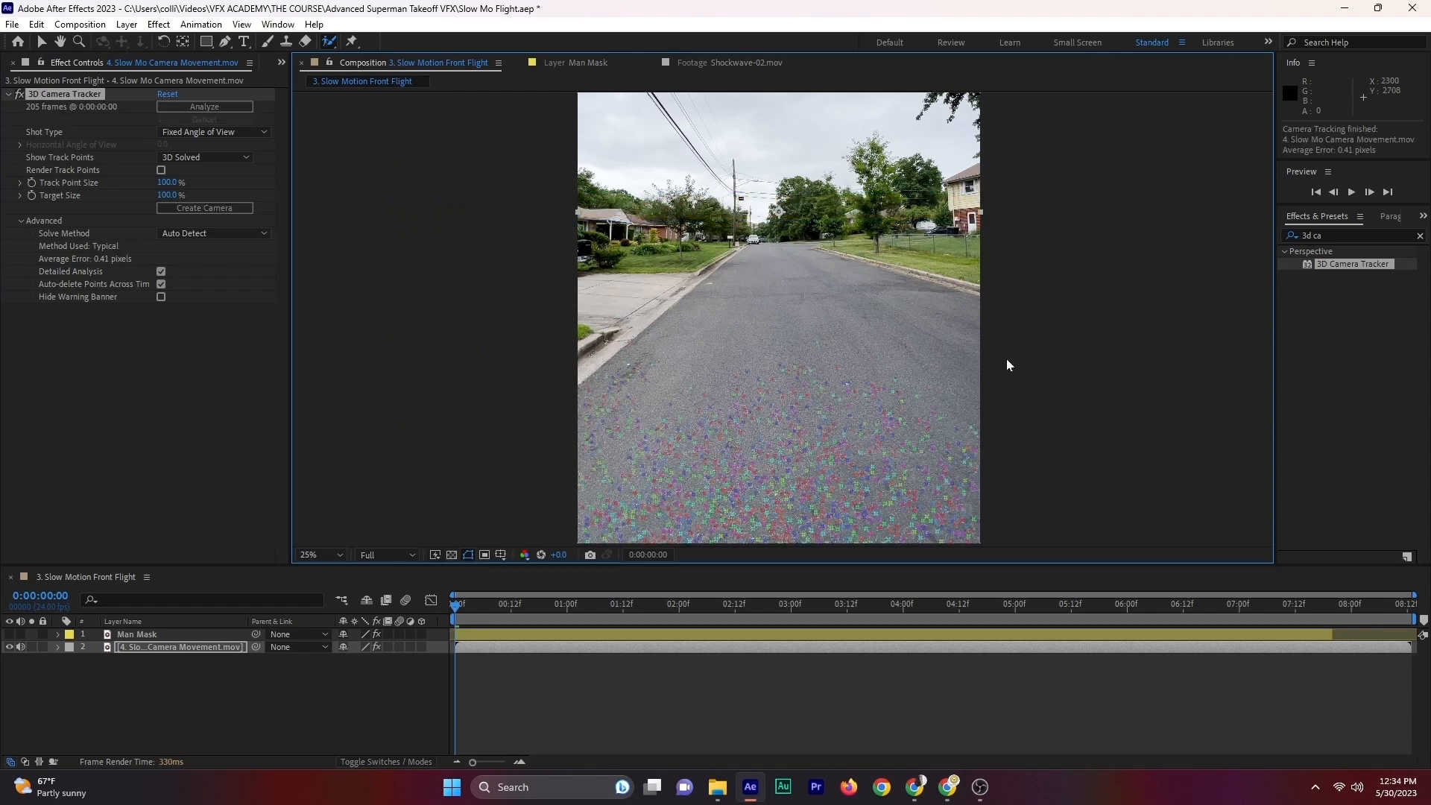
pyautogui.press(',')
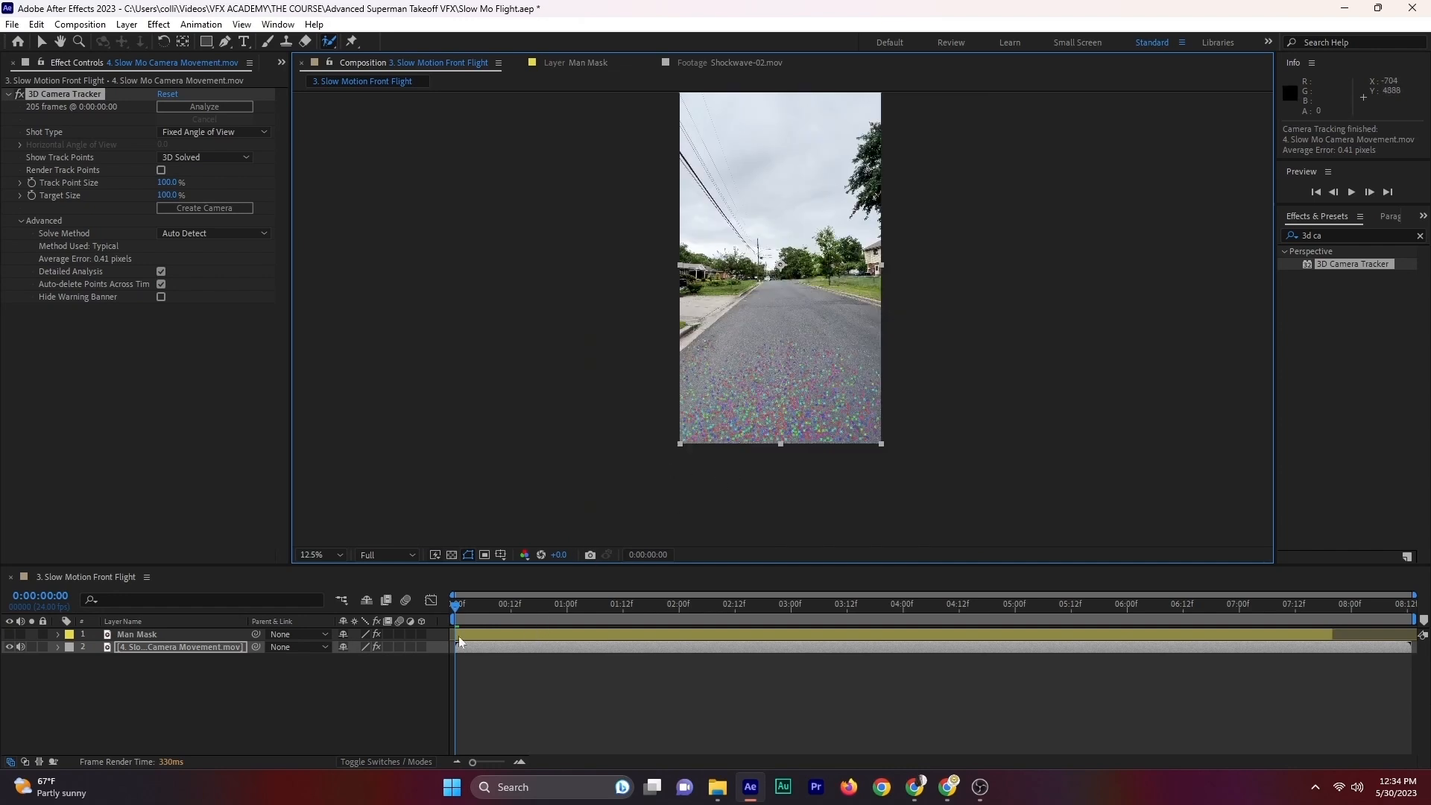
pyautogui.moveTo(447, 602); pyautogui.dragTo(880, 623)
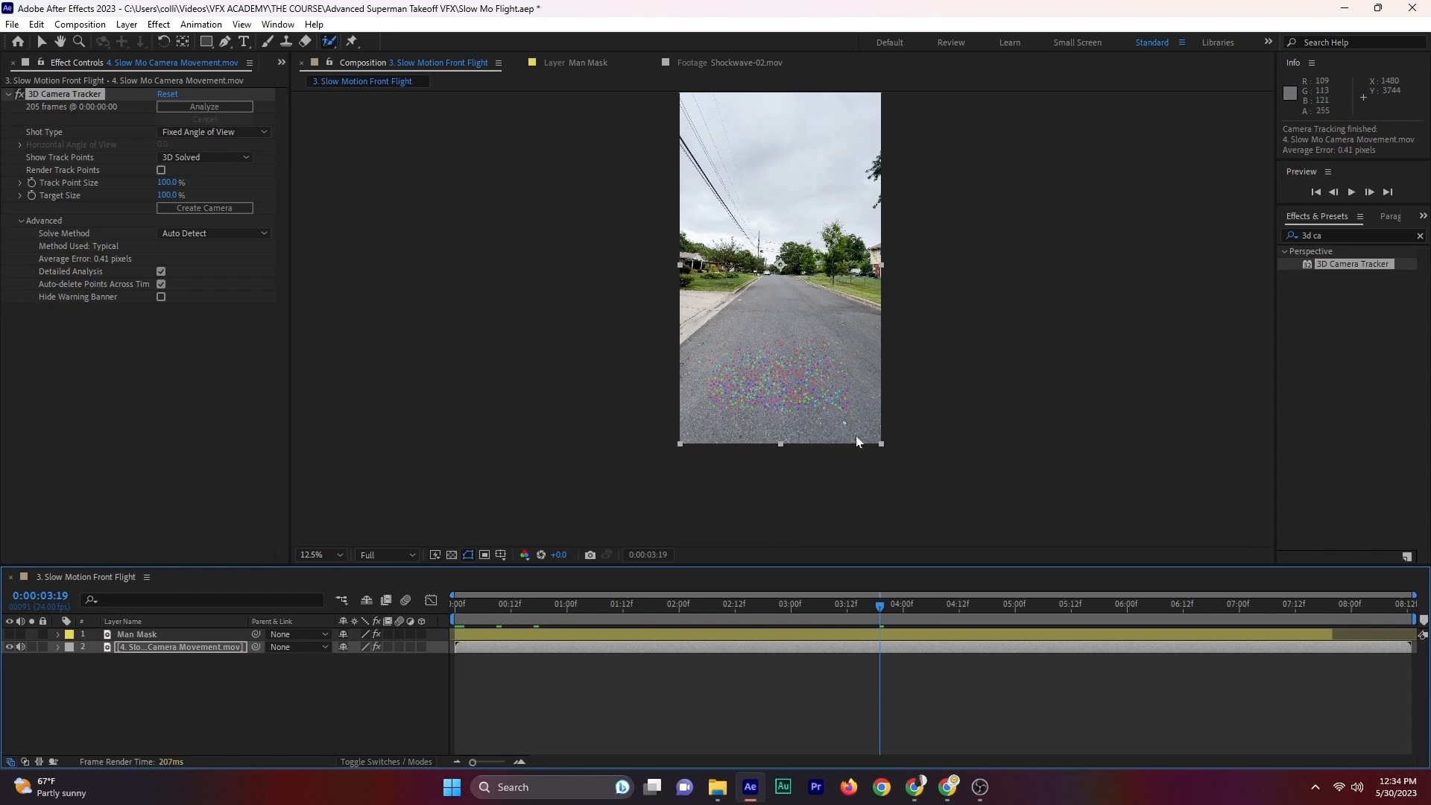
pyautogui.press('.')
pyautogui.press('.')
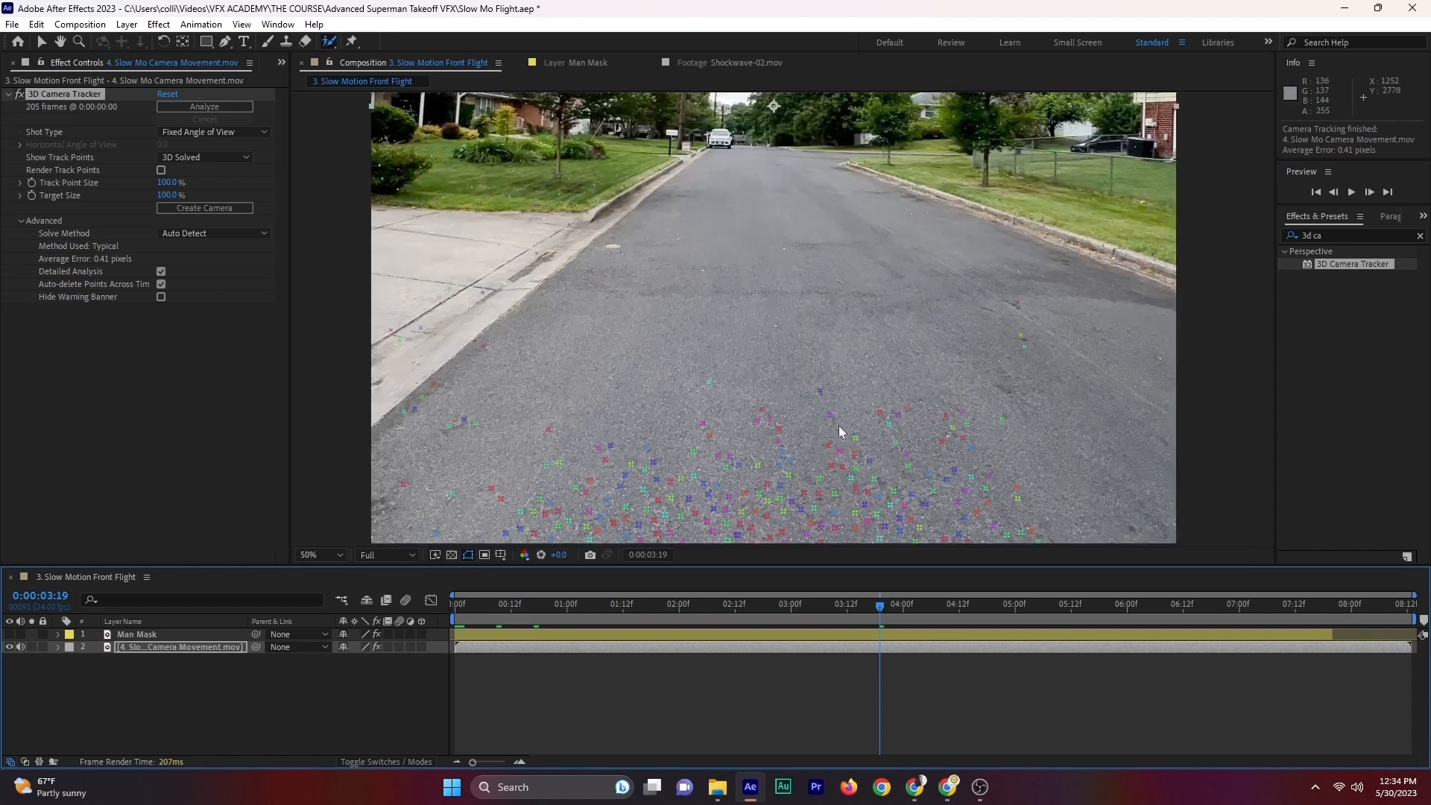
pyautogui.press(',')
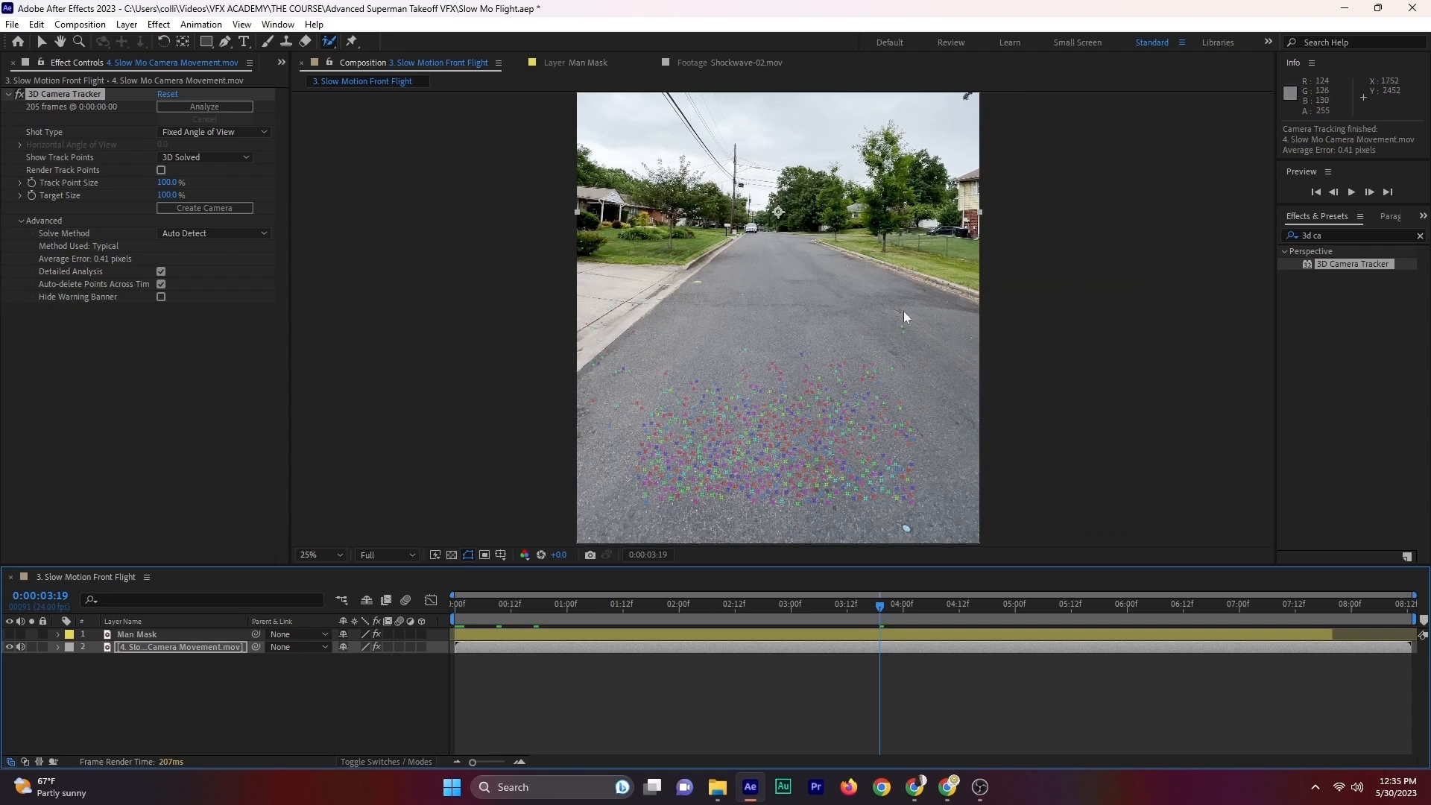
pyautogui.click(203, 210)
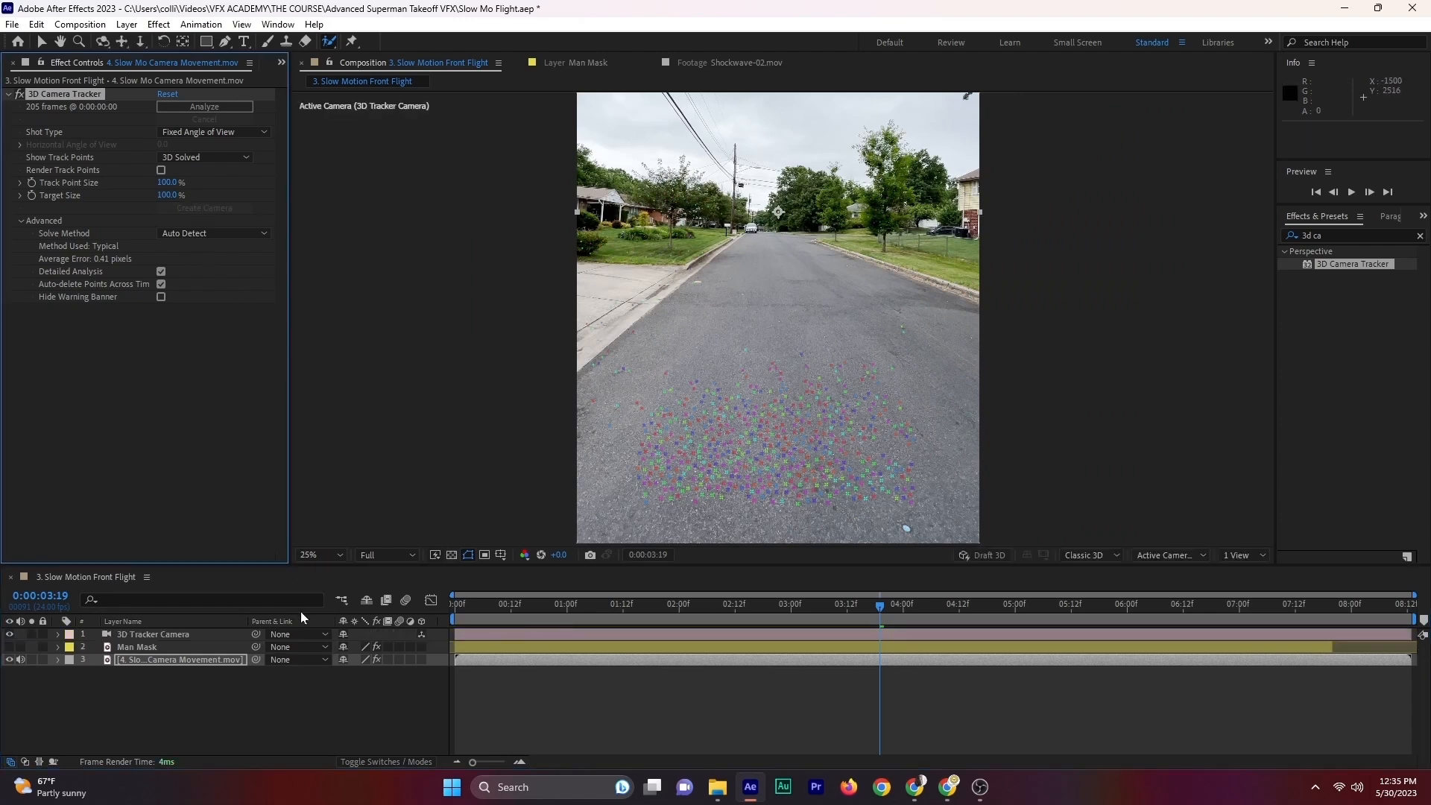
# Step: Hide the 3D Tracker Camera layer and the camera movement footage layer
pyautogui.click(131, 684)
pyautogui.click(9, 634)
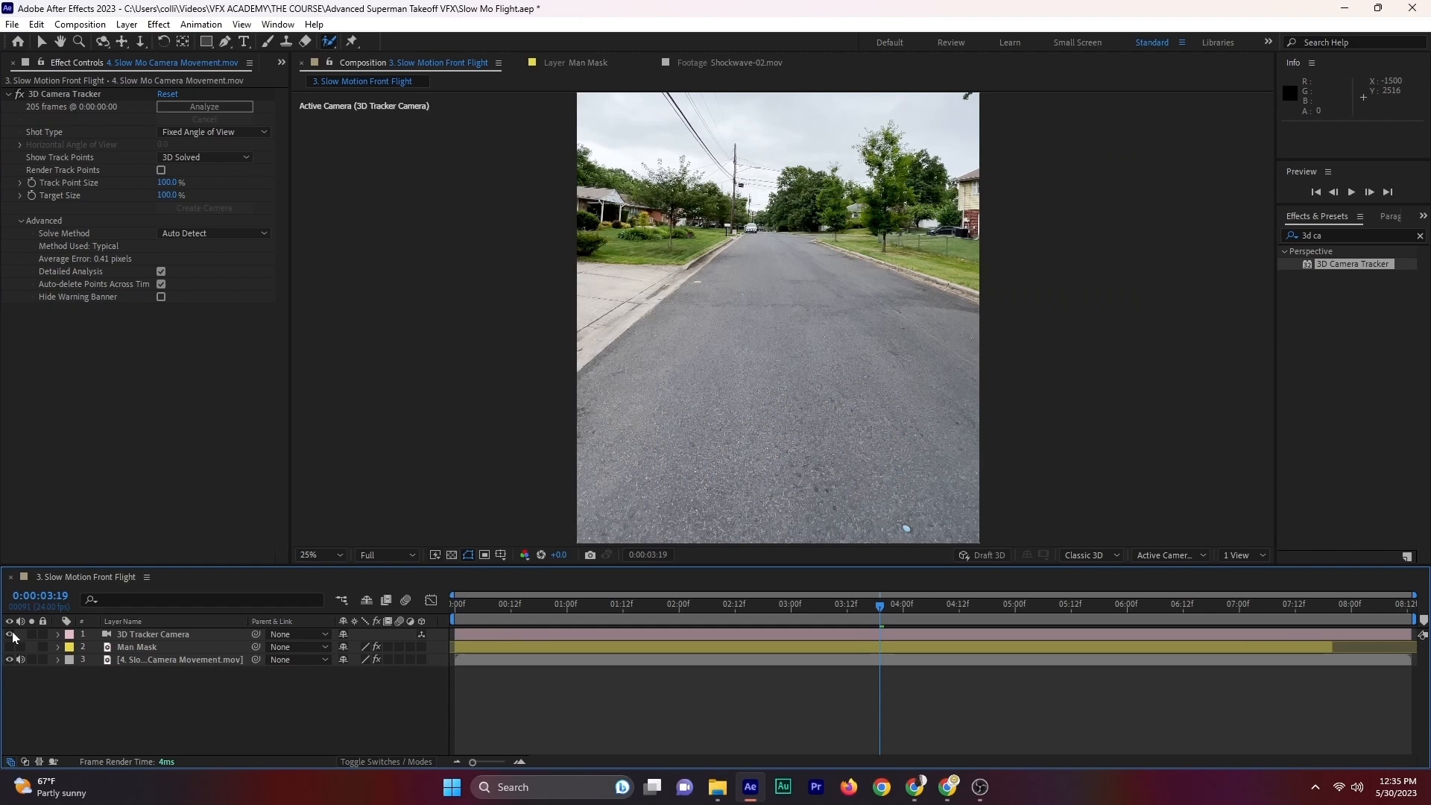
pyautogui.click(9, 660)
# Step: Return to the first frame, make the Man Mask layer visible, and reopen it in its layer view
pyautogui.moveTo(544, 602)
pyautogui.mouseDown()
pyautogui.moveTo(493, 602)
pyautogui.moveTo(431, 648)
pyautogui.mouseUp()
pyautogui.click(475, 647)
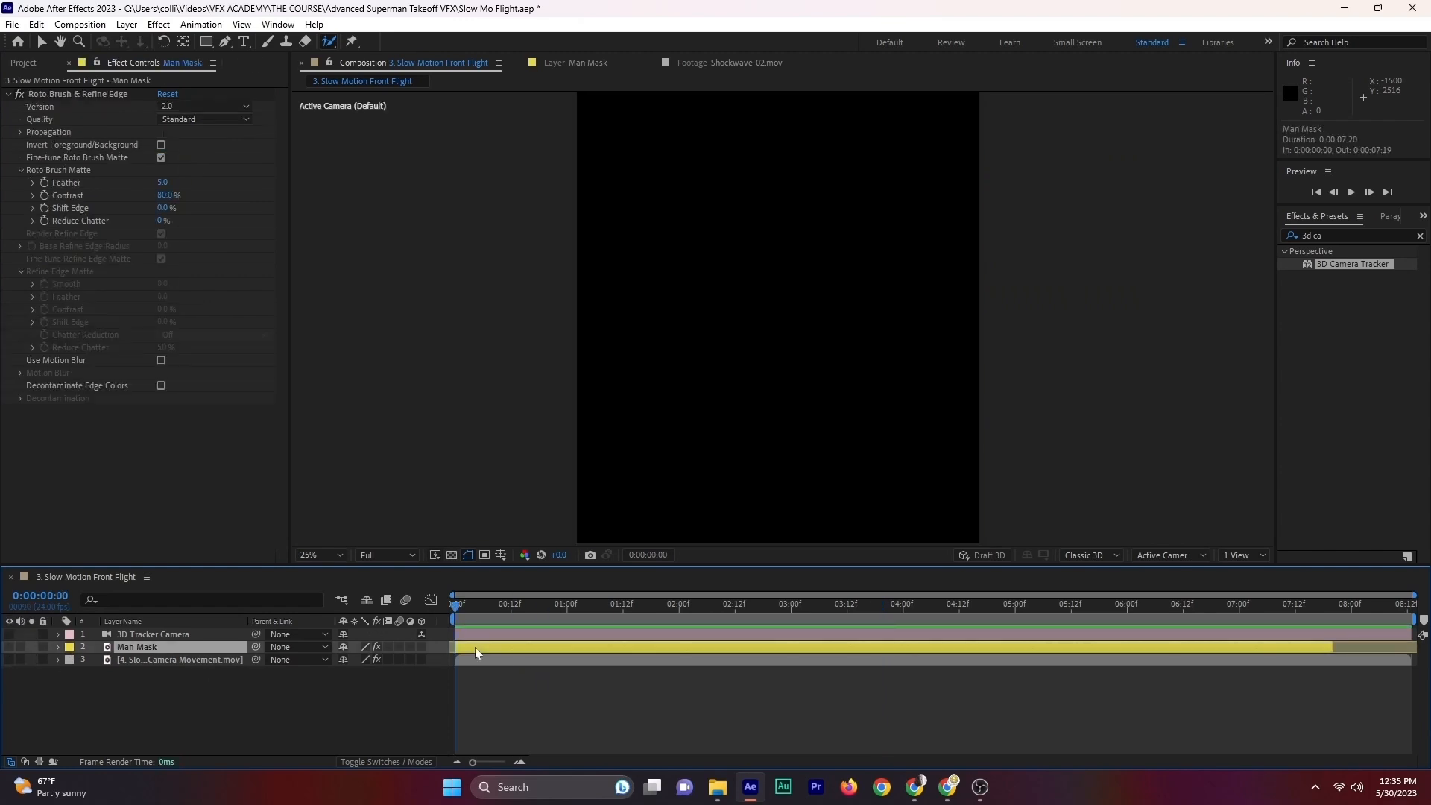
pyautogui.click(10, 653)
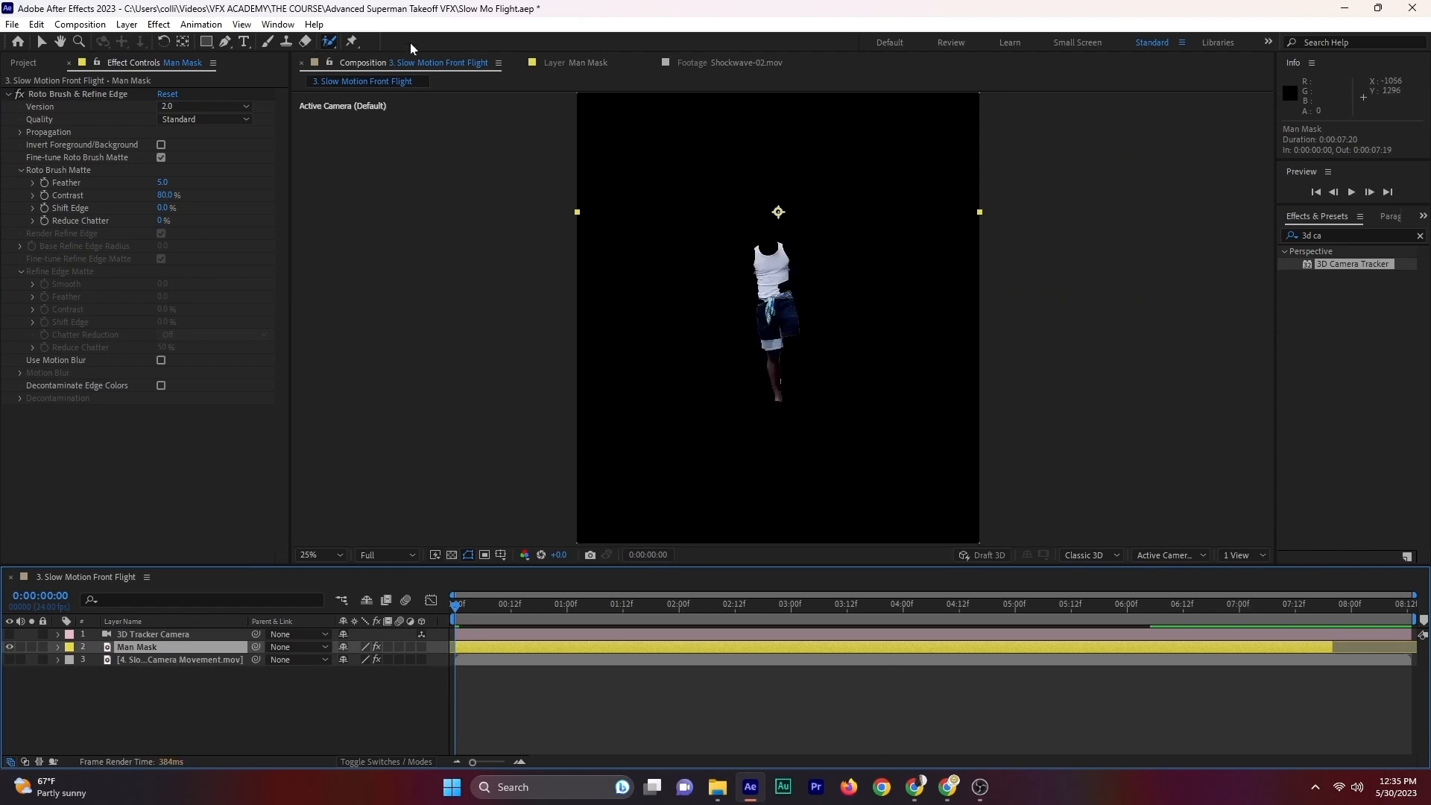
pyautogui.click(742, 60)
pyautogui.click(597, 63)
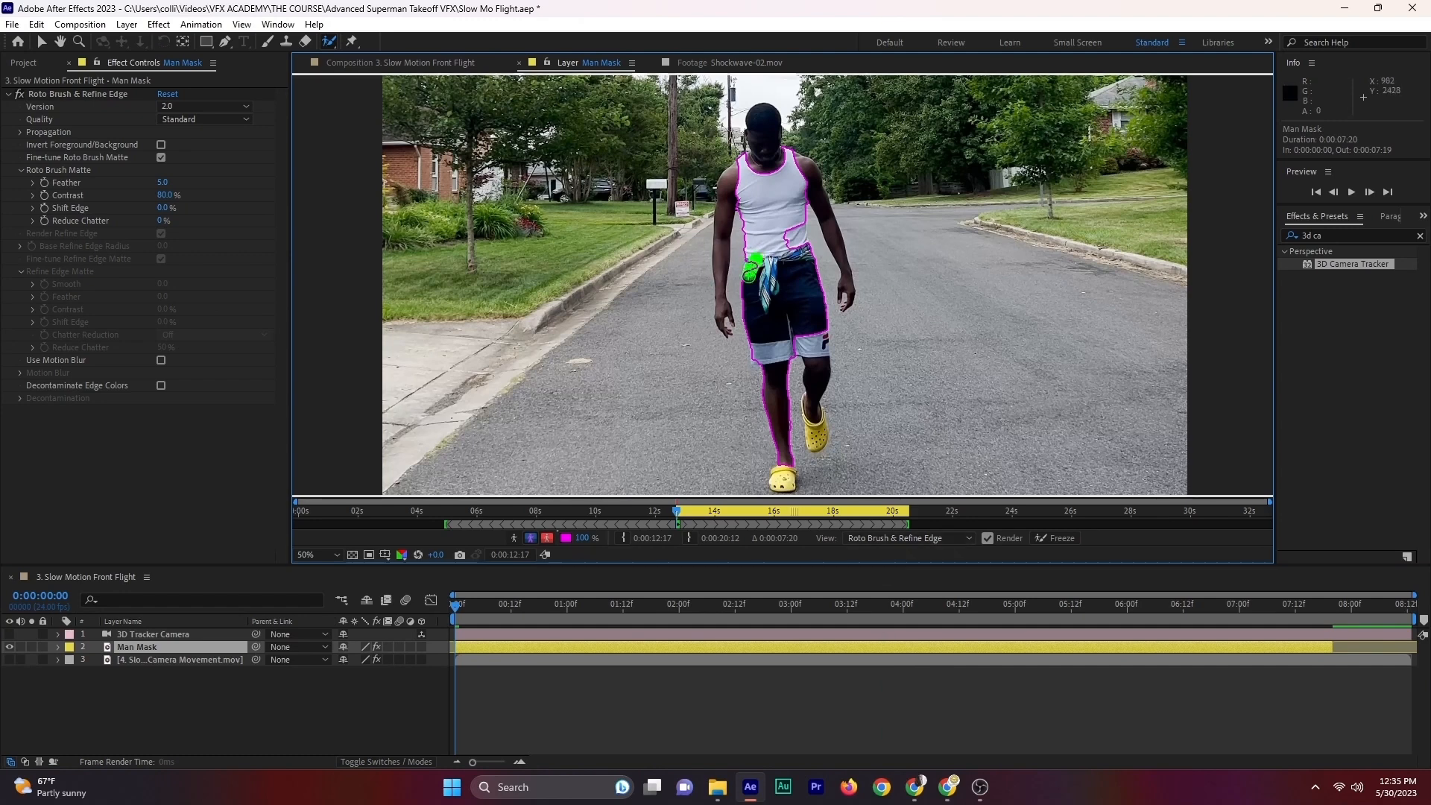
# Step: Extend the Roto Brush selection over the man's shirt and waist scarf, and exclude the road between his left arm and shorts
pyautogui.moveTo(752, 272); pyautogui.dragTo(770, 272)
pyautogui.moveTo(787, 223); pyautogui.dragTo(783, 262)
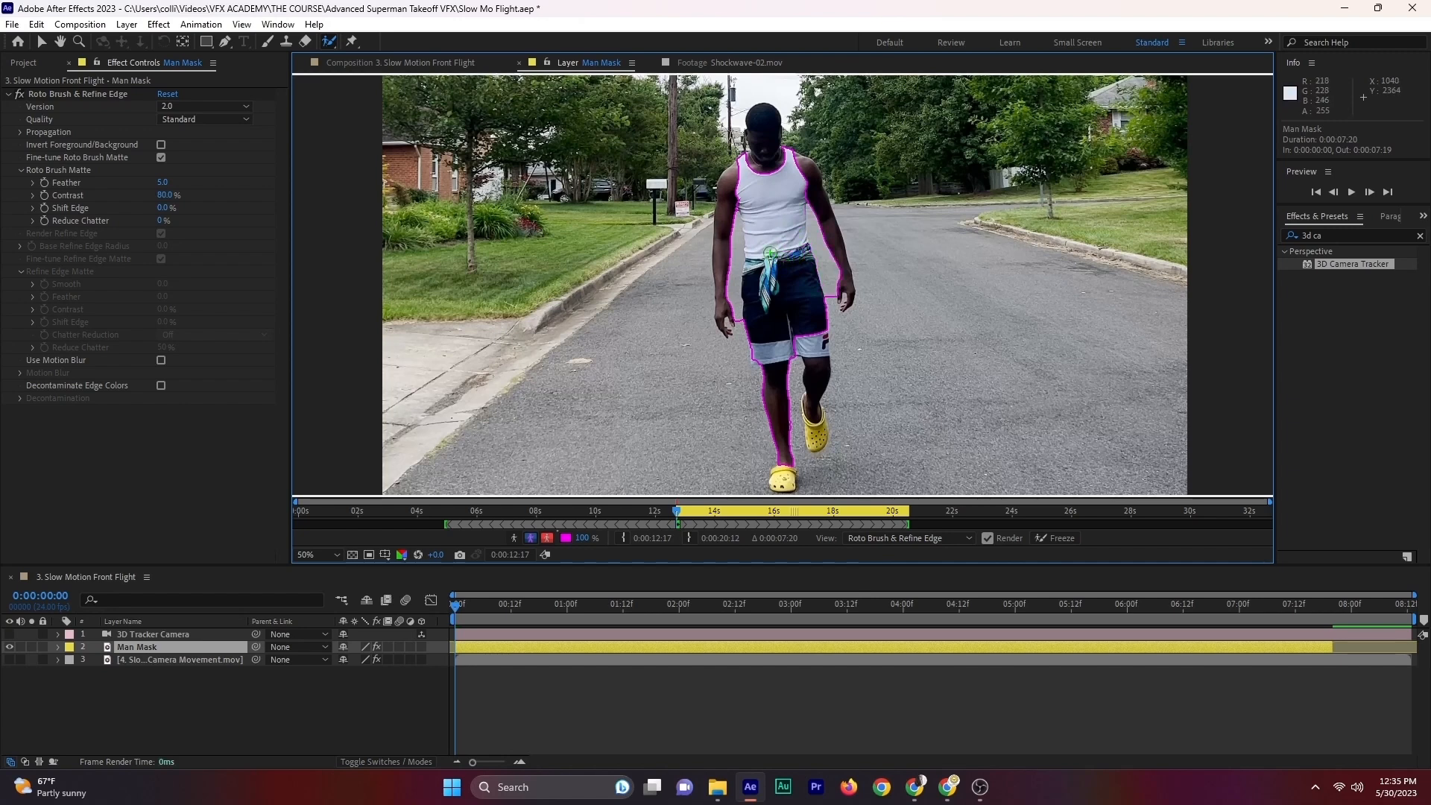
pyautogui.scroll(2, 783, 261)
pyautogui.moveTo(677, 293)
pyautogui.mouseDown()
pyautogui.moveTo(678, 317)
pyautogui.moveTo(682, 250)
pyautogui.mouseUp()
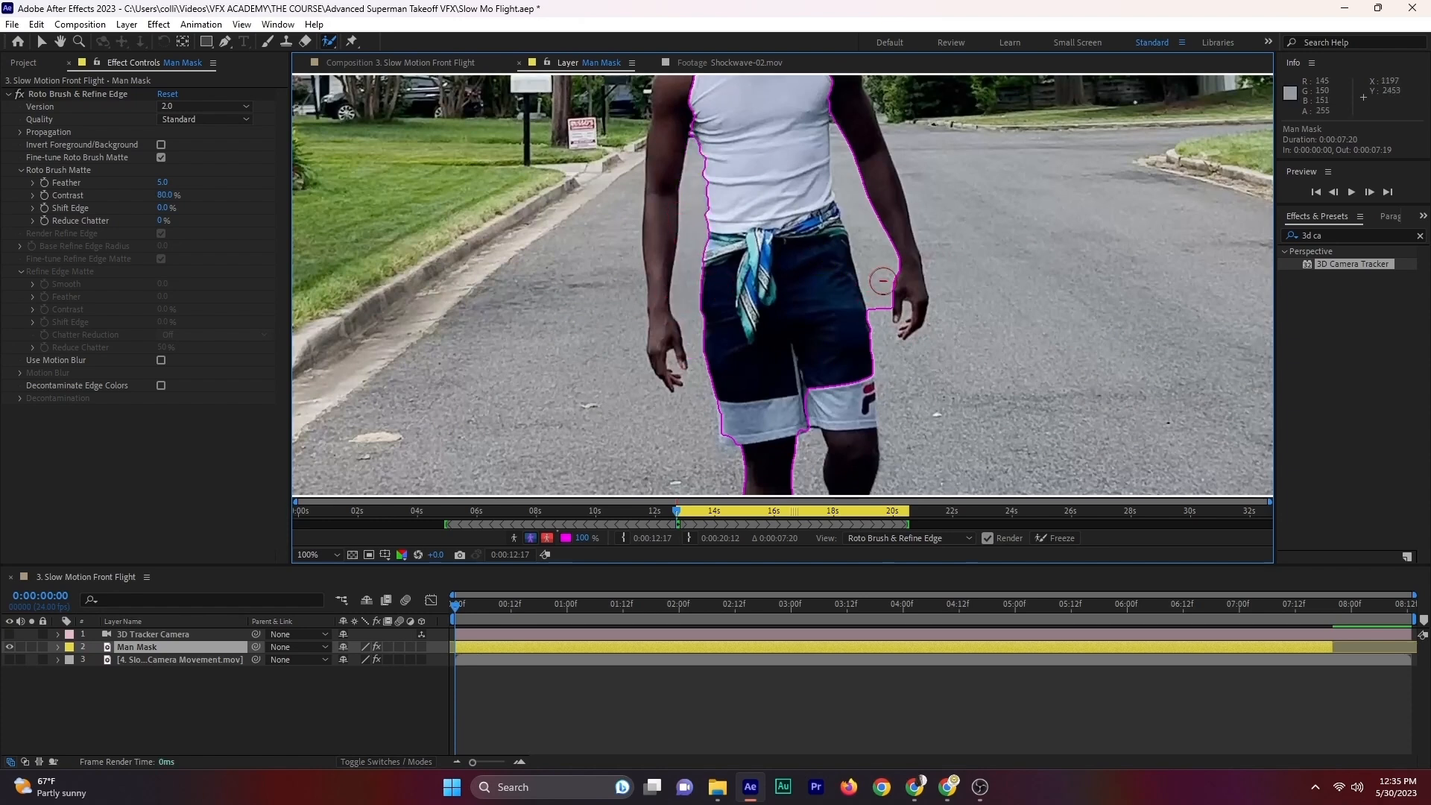
pyautogui.moveTo(888, 289)
pyautogui.mouseDown()
pyautogui.moveTo(844, 180)
pyautogui.moveTo(864, 137)
pyautogui.moveTo(891, 205)
pyautogui.mouseUp()
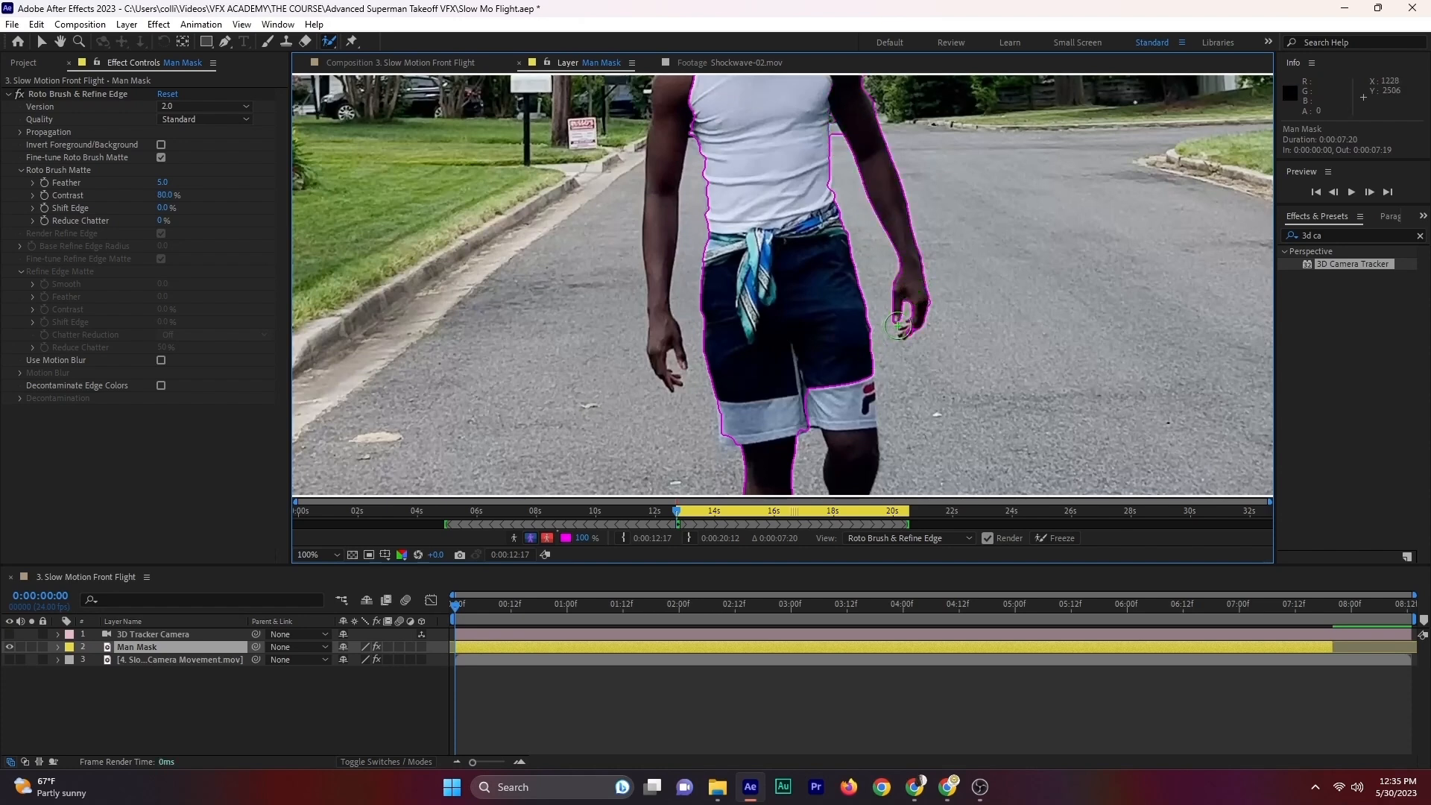
# Step: Refine the Roto Brush selection around the fingers of the man's left hand
pyautogui.scroll(2, 898, 328)
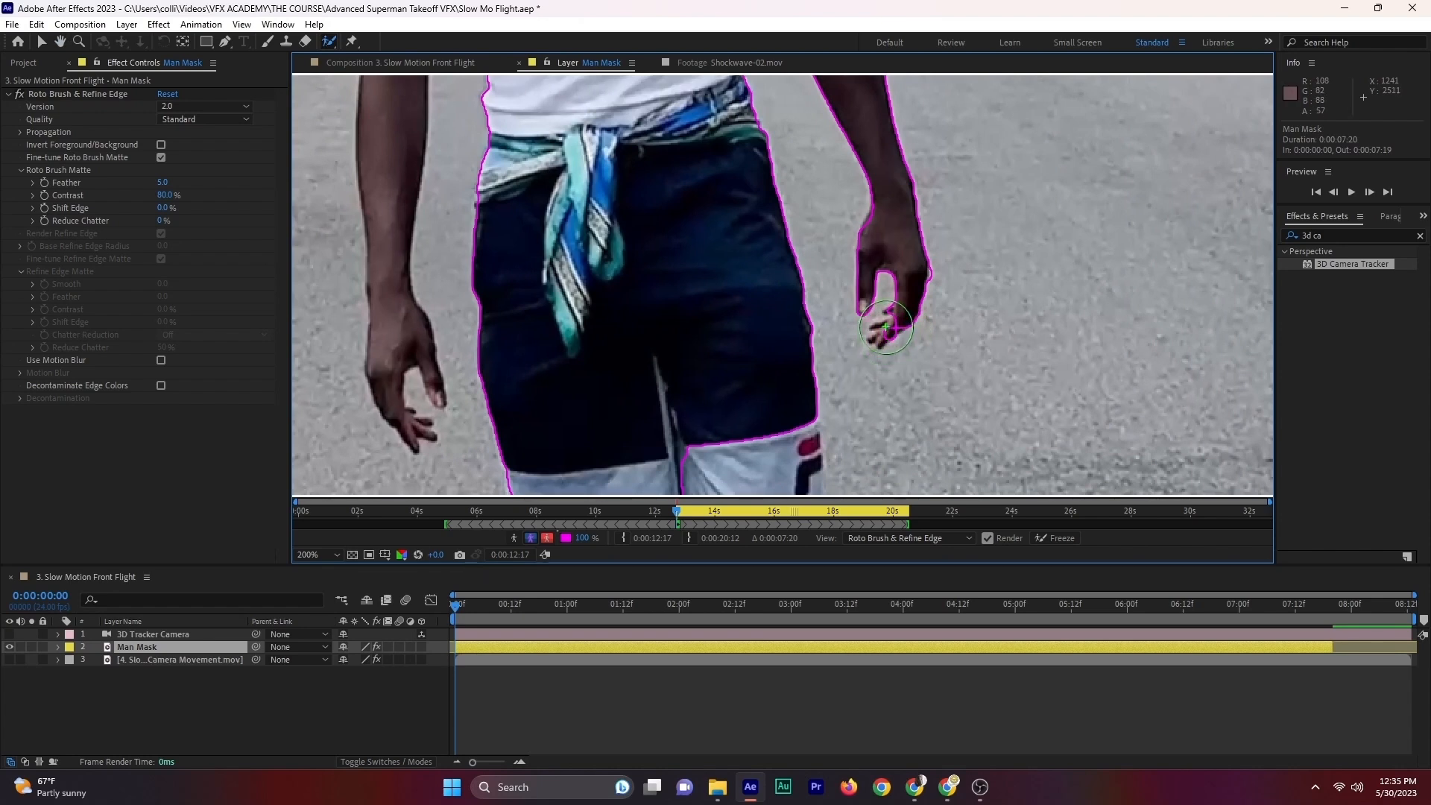
pyautogui.moveTo(885, 324)
pyautogui.keyDown('ctrl'); pyautogui.mouseDown()
pyautogui.moveTo(870, 323)
pyautogui.moveTo(893, 320)
pyautogui.moveTo(869, 342)
pyautogui.moveTo(884, 277)
pyautogui.mouseUp(); pyautogui.keyUp('ctrl')
pyautogui.keyDown('alt'); pyautogui.click(943, 274); pyautogui.keyUp('alt')
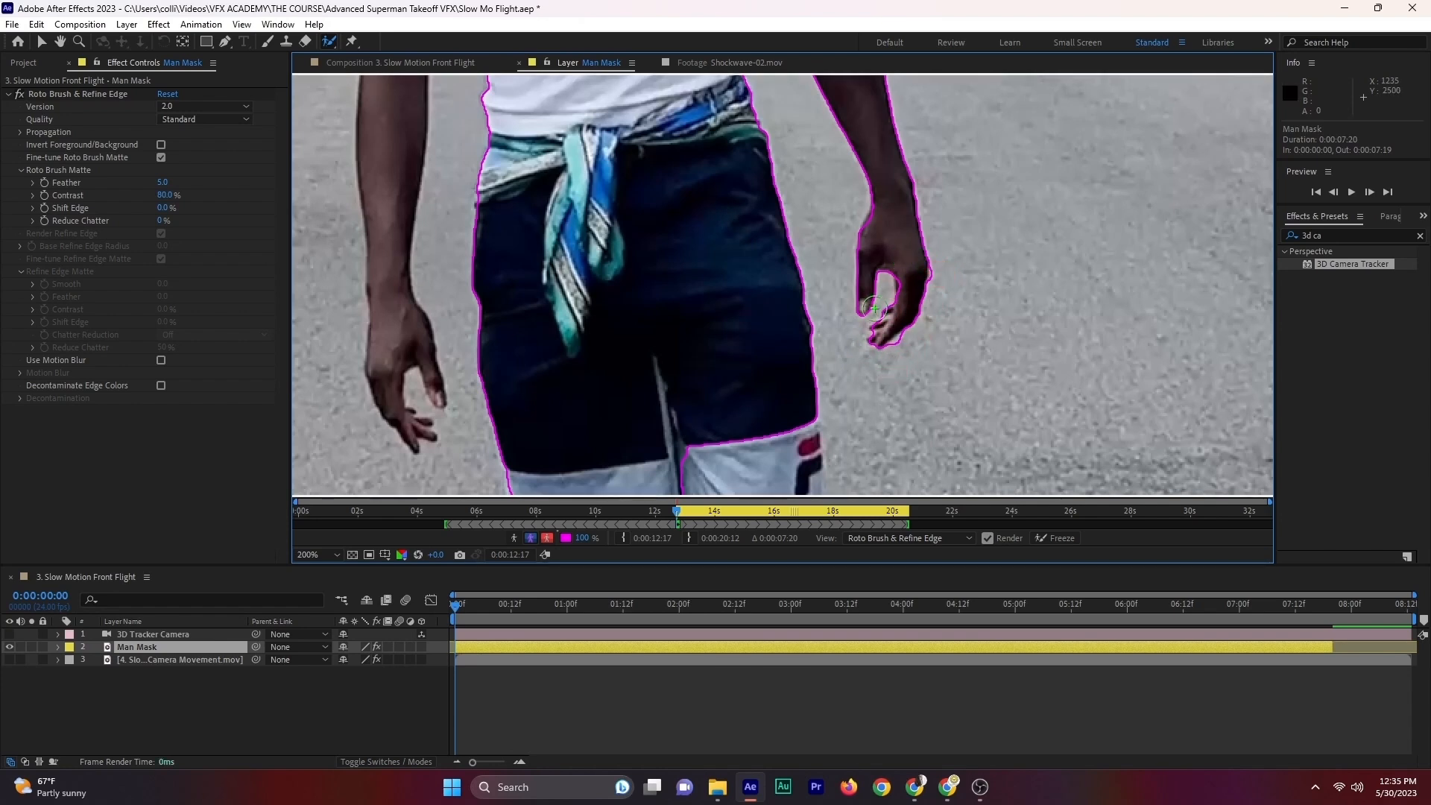
# Step: Add the man's right hand and arm to the selection with Roto Brush foreground strokes
pyautogui.press(',')
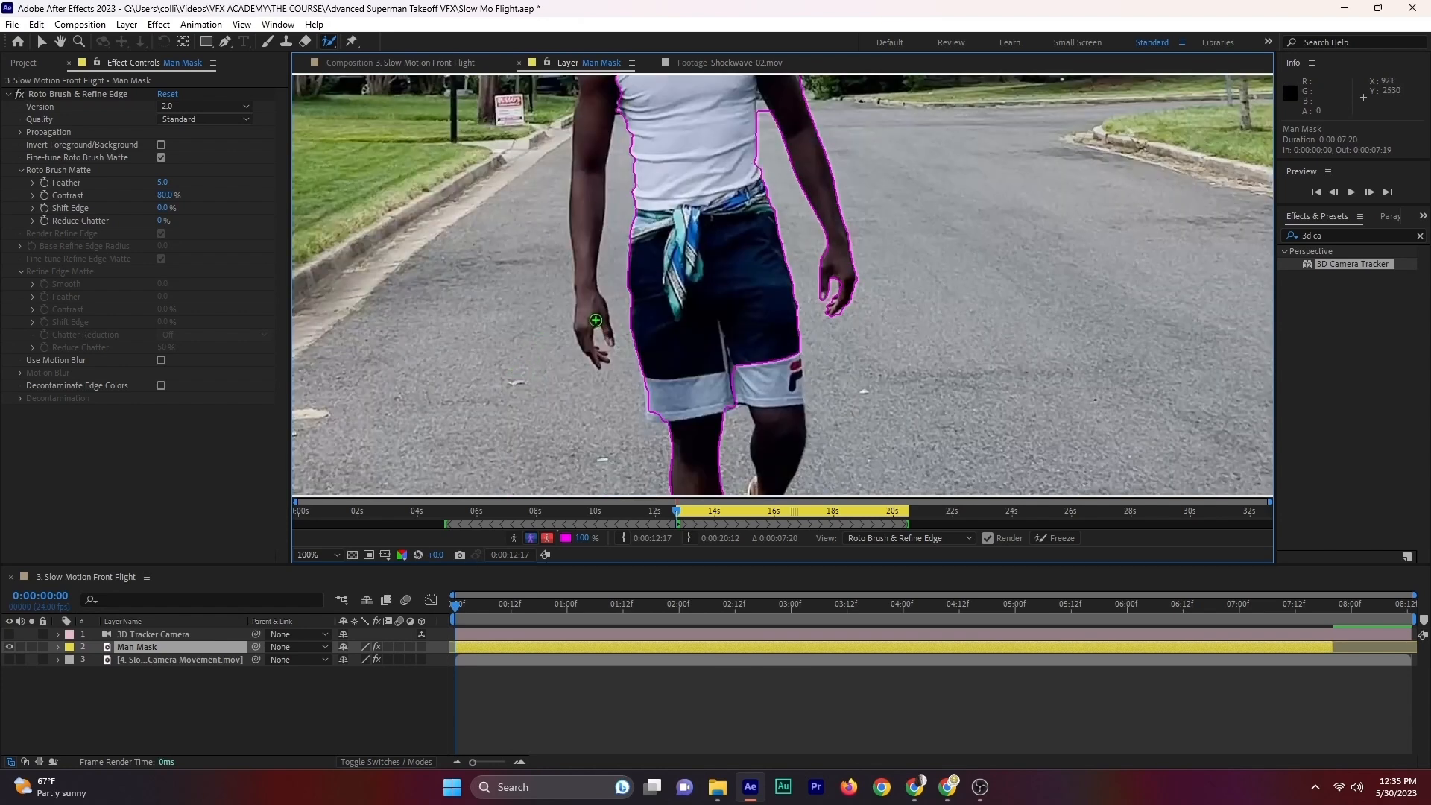
pyautogui.moveTo(594, 328); pyautogui.dragTo(588, 297)
pyautogui.moveTo(583, 227); pyautogui.dragTo(595, 150)
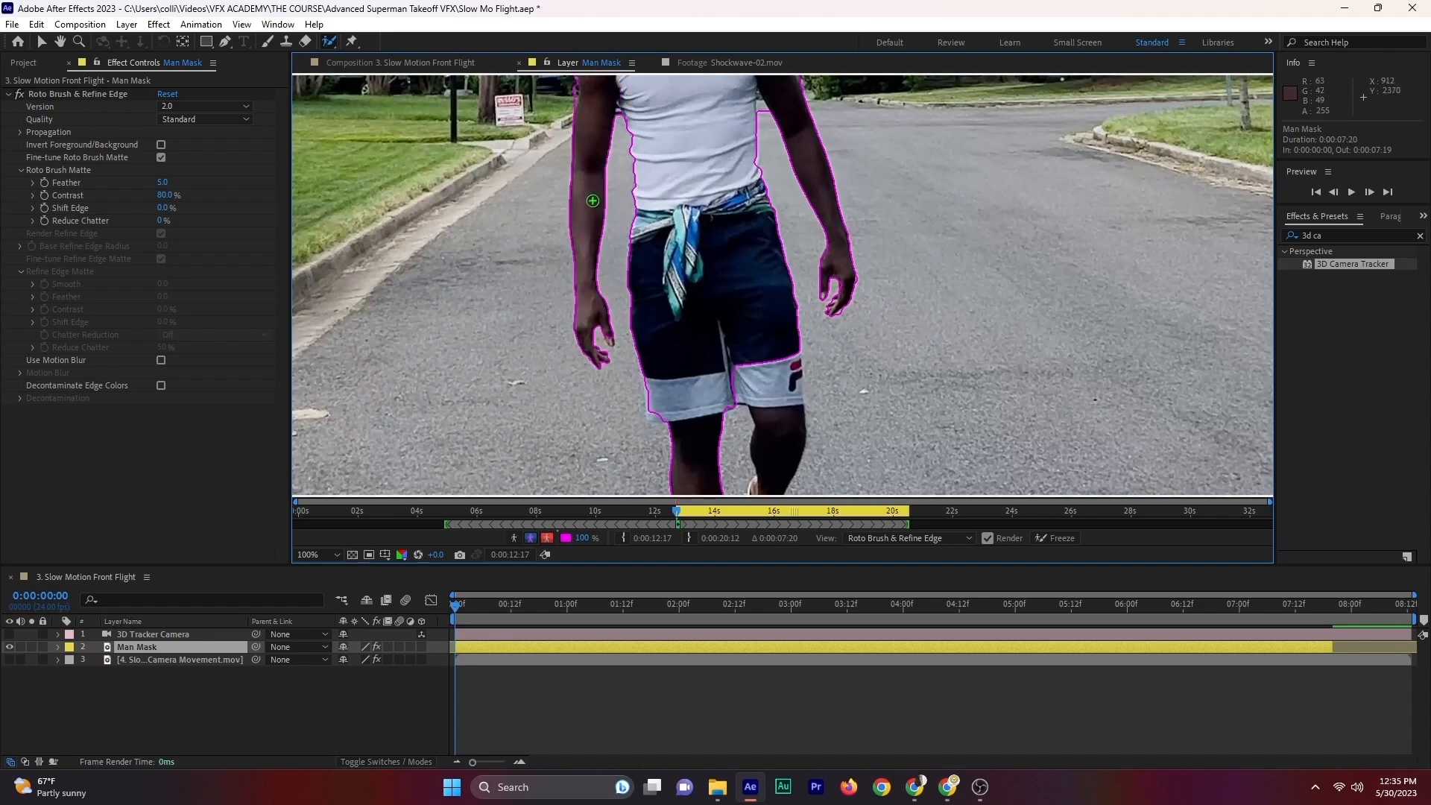
# Step: Add the man's head to the selection with a Roto Brush foreground stroke down his face
pyautogui.press('space')
pyautogui.moveTo(706, 147); pyautogui.dragTo(700, 333)
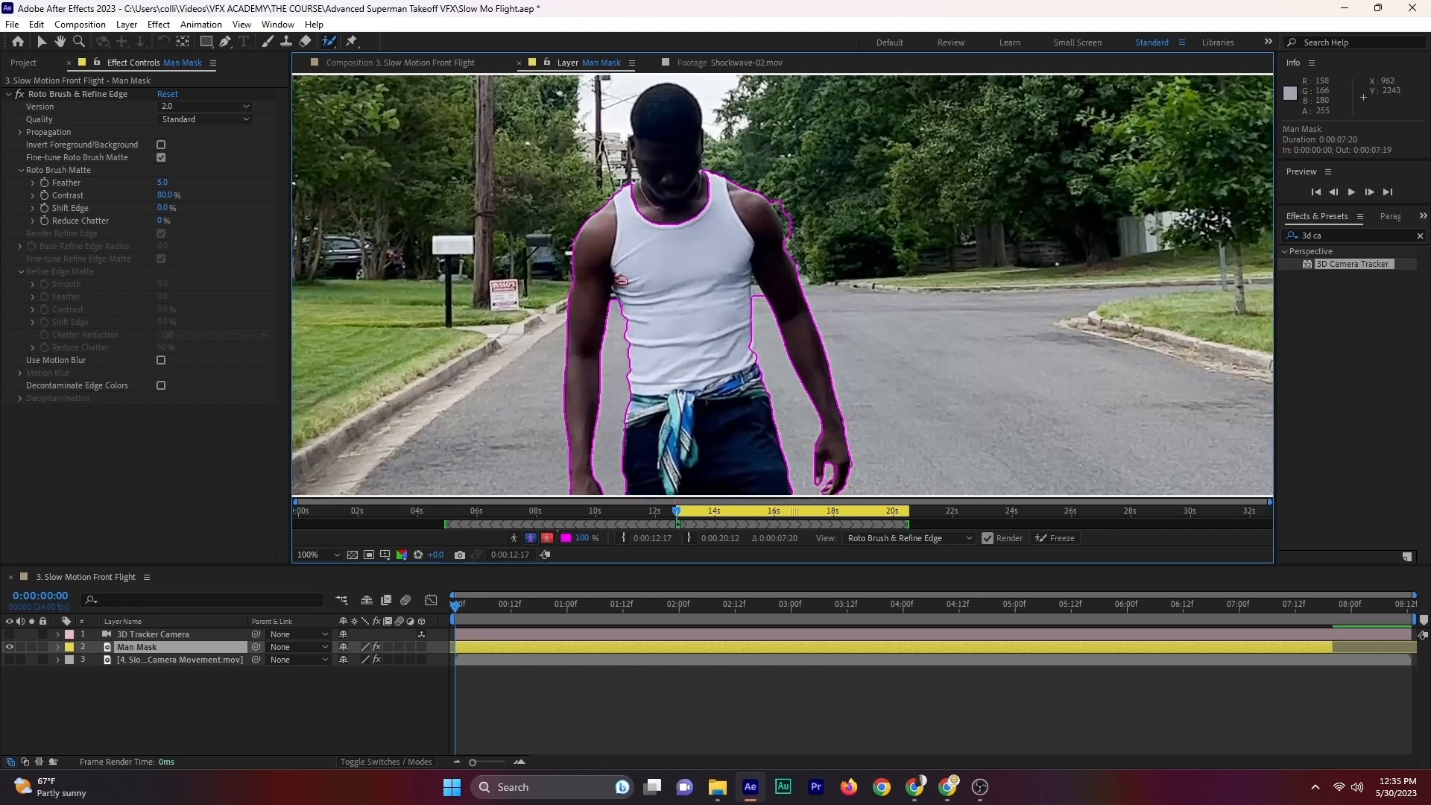
pyautogui.moveTo(669, 125); pyautogui.dragTo(668, 173)
pyautogui.scroll(-1, 758, 288)
pyautogui.scroll(1, 758, 287)
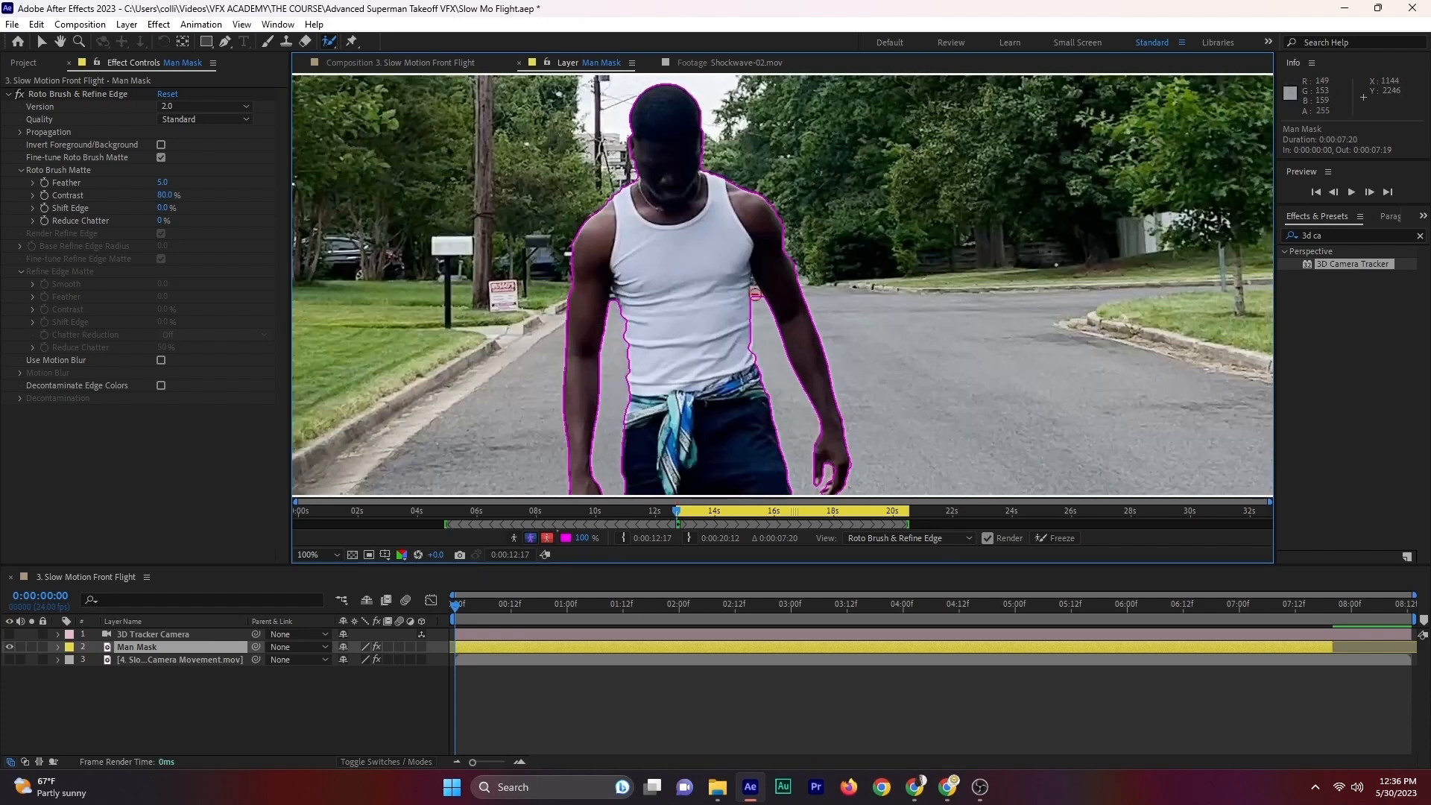
# Step: Correct the selection edge where the side of the white shirt meets the gap beside the man's left arm
pyautogui.scroll(1, 757, 288)
pyautogui.scroll(1, 756, 283)
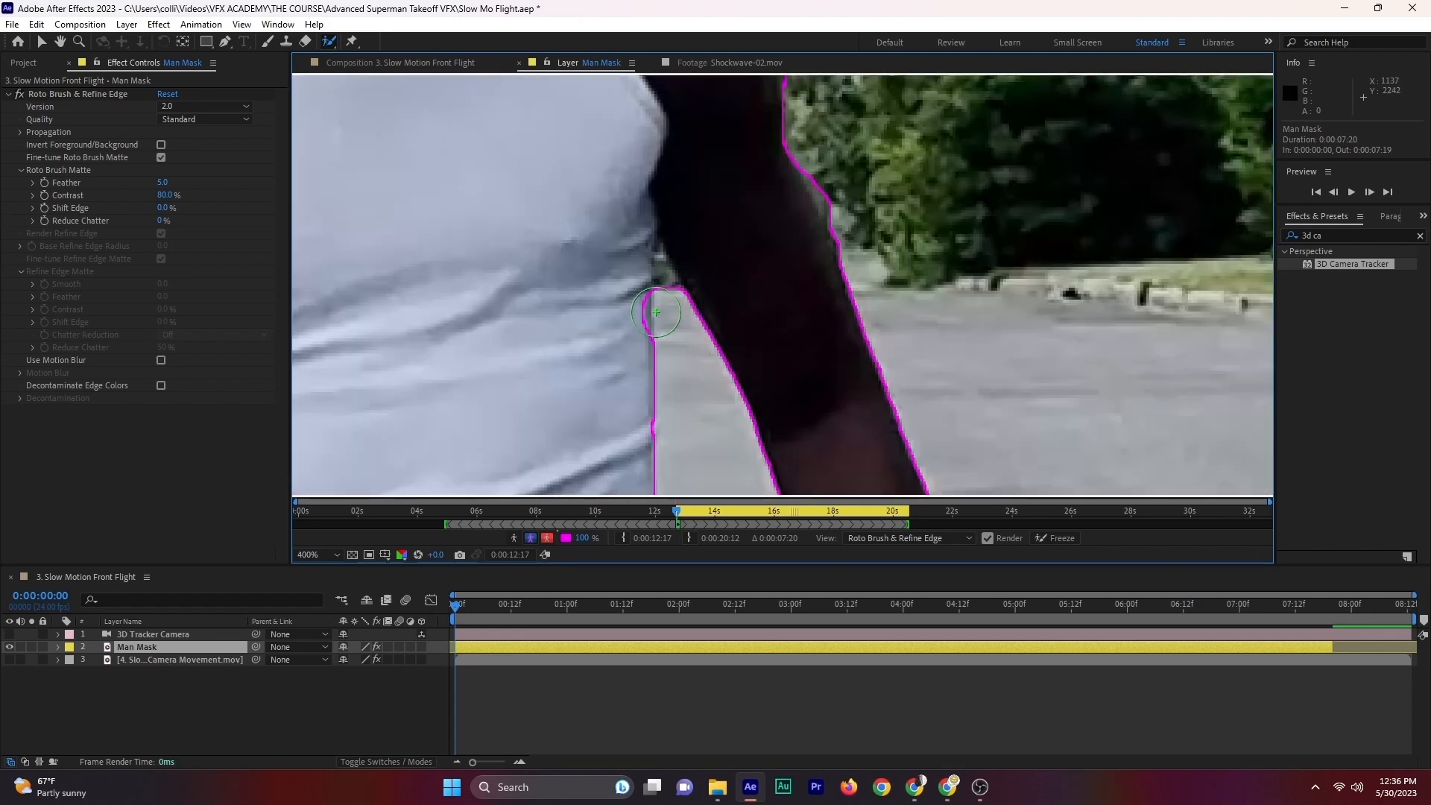
pyautogui.moveTo(634, 319); pyautogui.dragTo(630, 321)
pyautogui.scroll(-2, 631, 320)
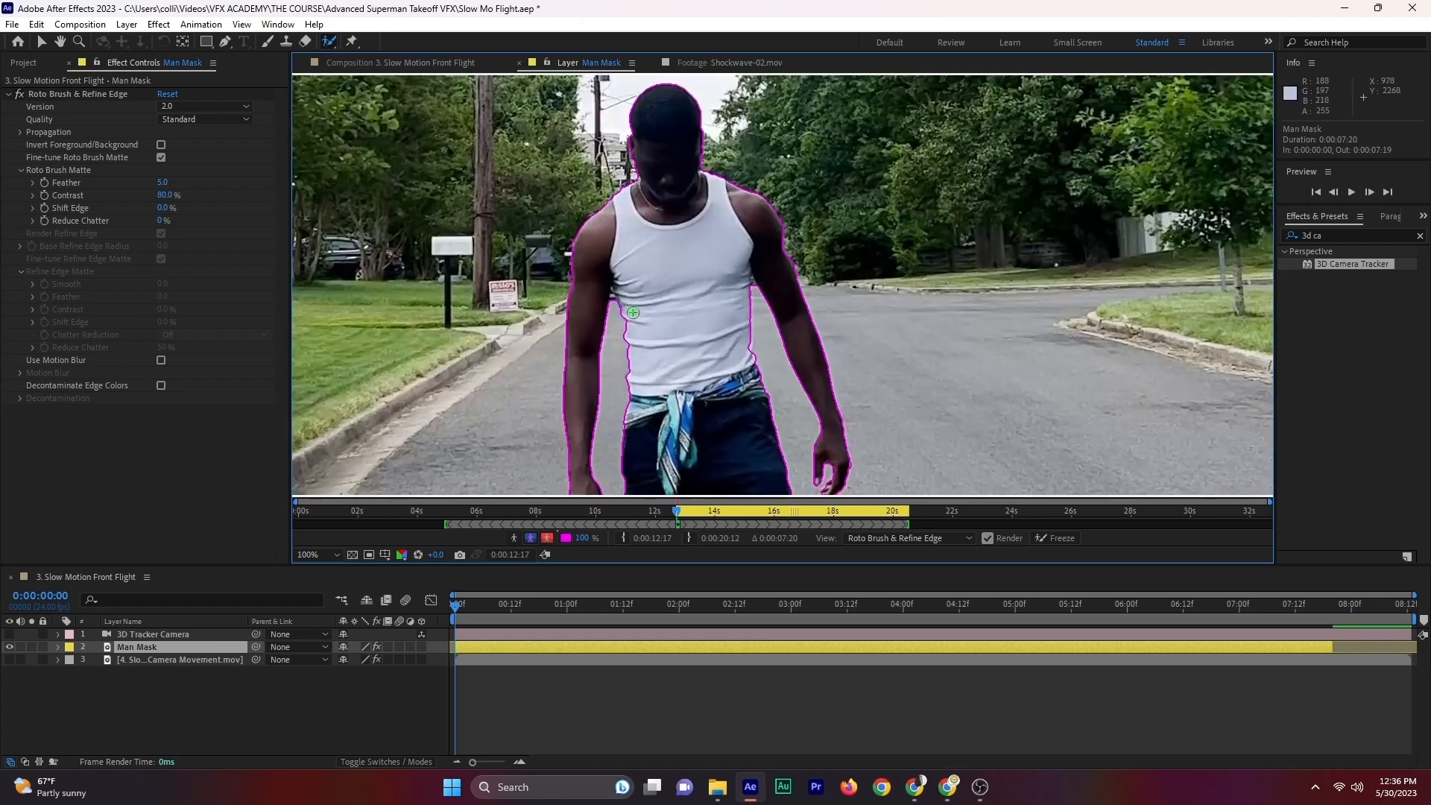
# Step: Extend the selection over the man's right leg and front clog, and down his left lower leg
pyautogui.moveTo(704, 407); pyautogui.dragTo(694, 149)
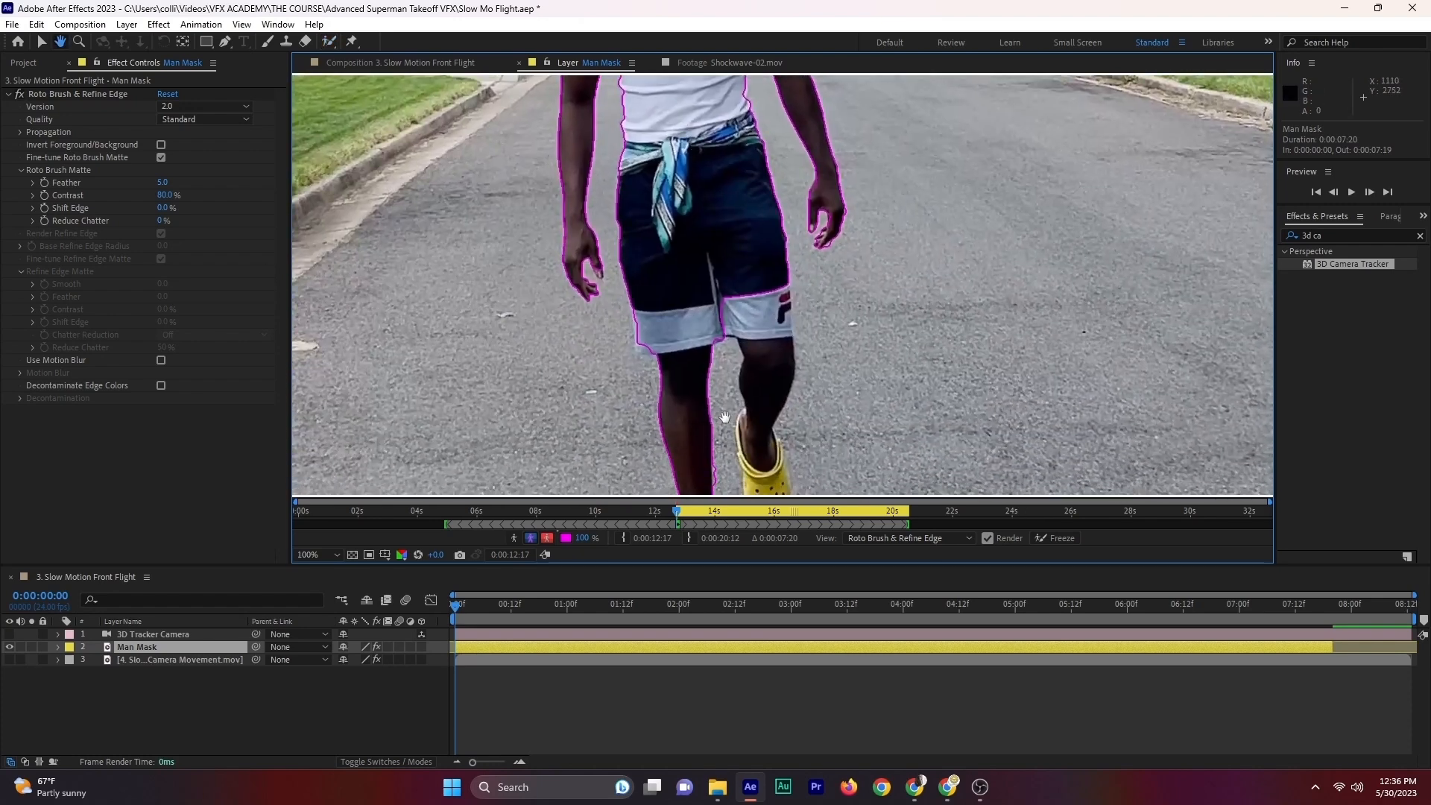
pyautogui.moveTo(724, 420); pyautogui.dragTo(695, 260)
pyautogui.moveTo(678, 365); pyautogui.dragTo(675, 429)
pyautogui.moveTo(738, 146); pyautogui.dragTo(743, 226)
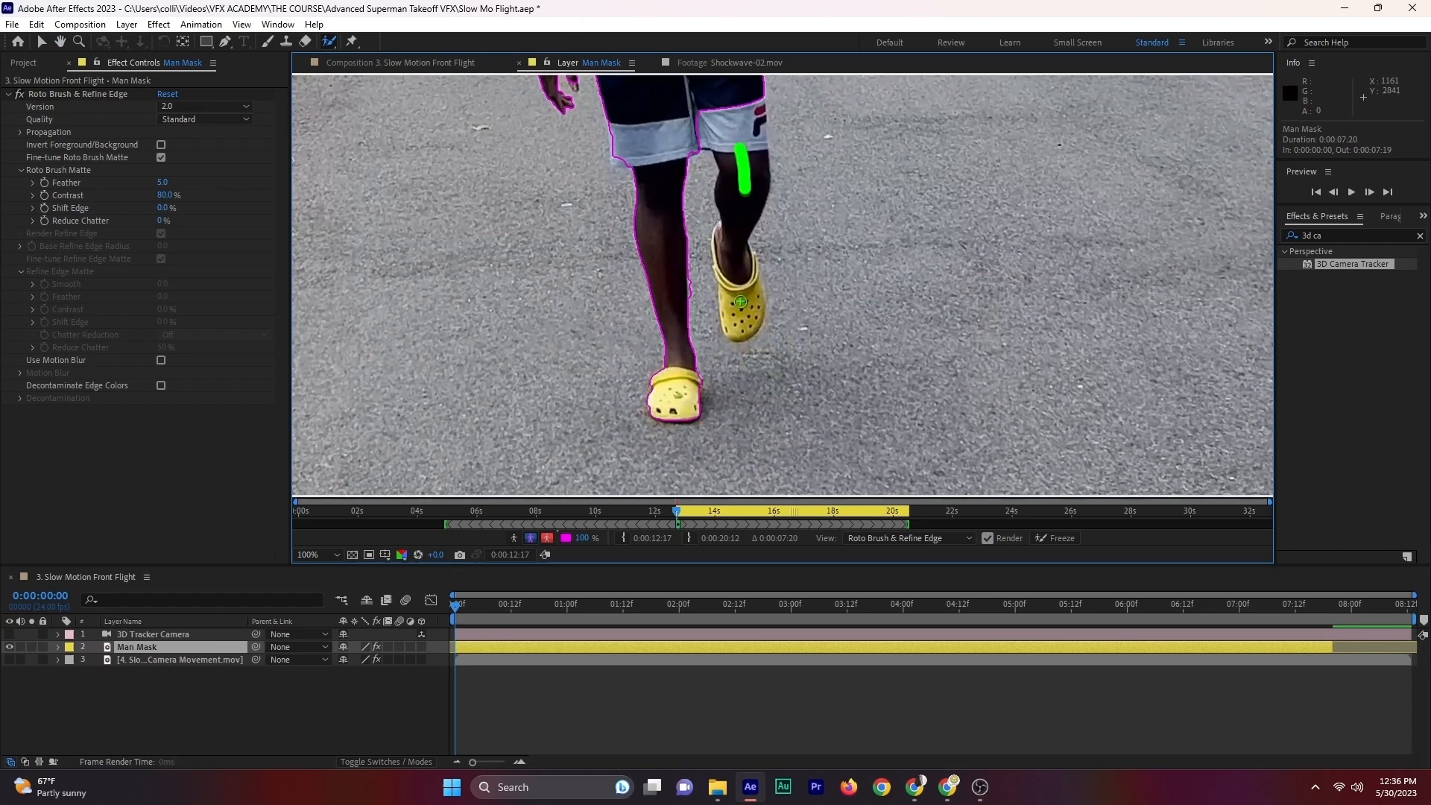
pyautogui.hotkey('alt', 'space')
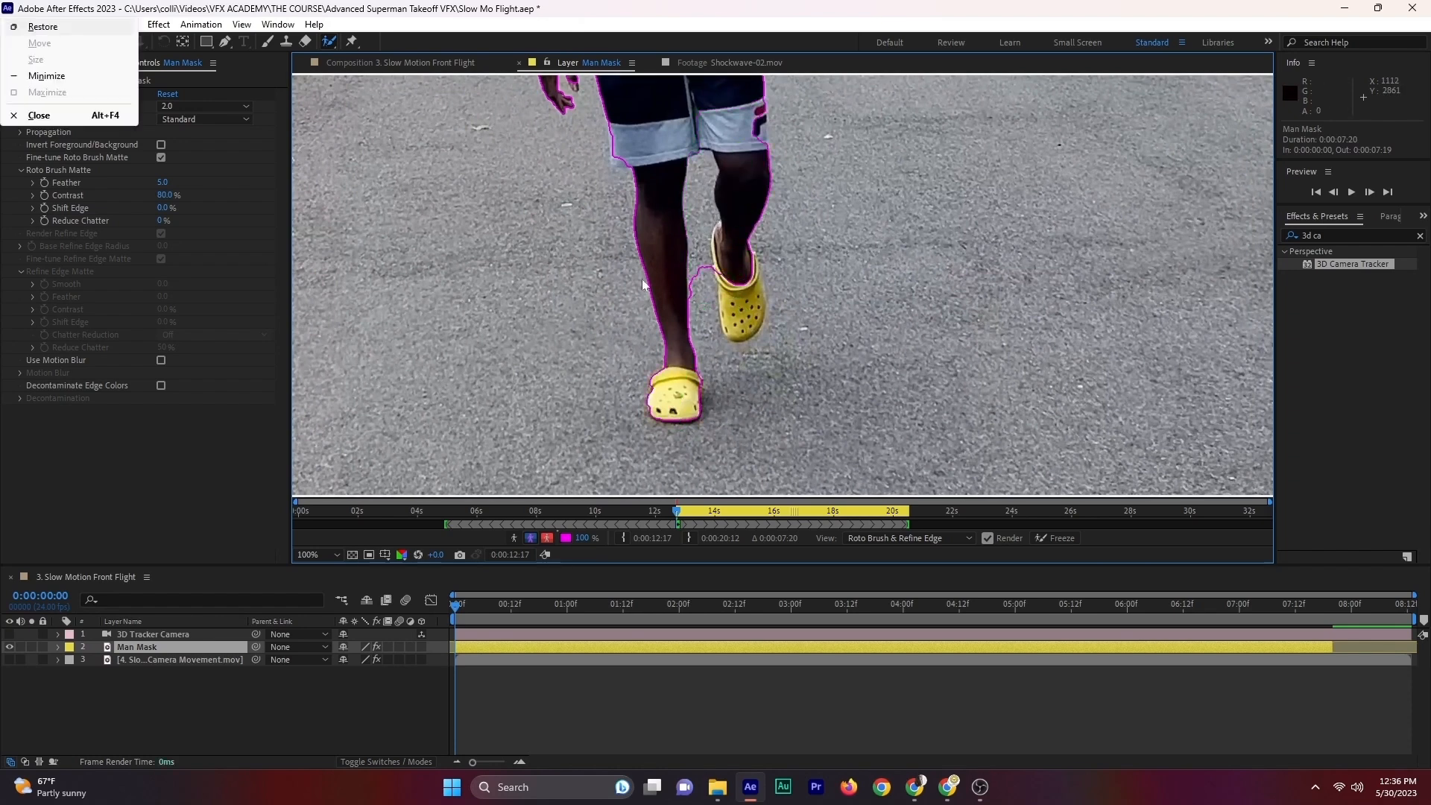
pyautogui.press('Escape')
# Step: Exclude the road between the man's legs and add the raised yellow clog on his left foot to the selection
pyautogui.moveTo(706, 281); pyautogui.dragTo(701, 183)
pyautogui.moveTo(734, 283); pyautogui.dragTo(742, 338)
pyautogui.moveTo(754, 289); pyautogui.dragTo(751, 254)
pyautogui.moveTo(762, 152)
pyautogui.mouseDown()
pyautogui.moveTo(757, 96)
pyautogui.moveTo(779, 169)
pyautogui.moveTo(720, 308)
pyautogui.mouseUp()
pyautogui.press(',')
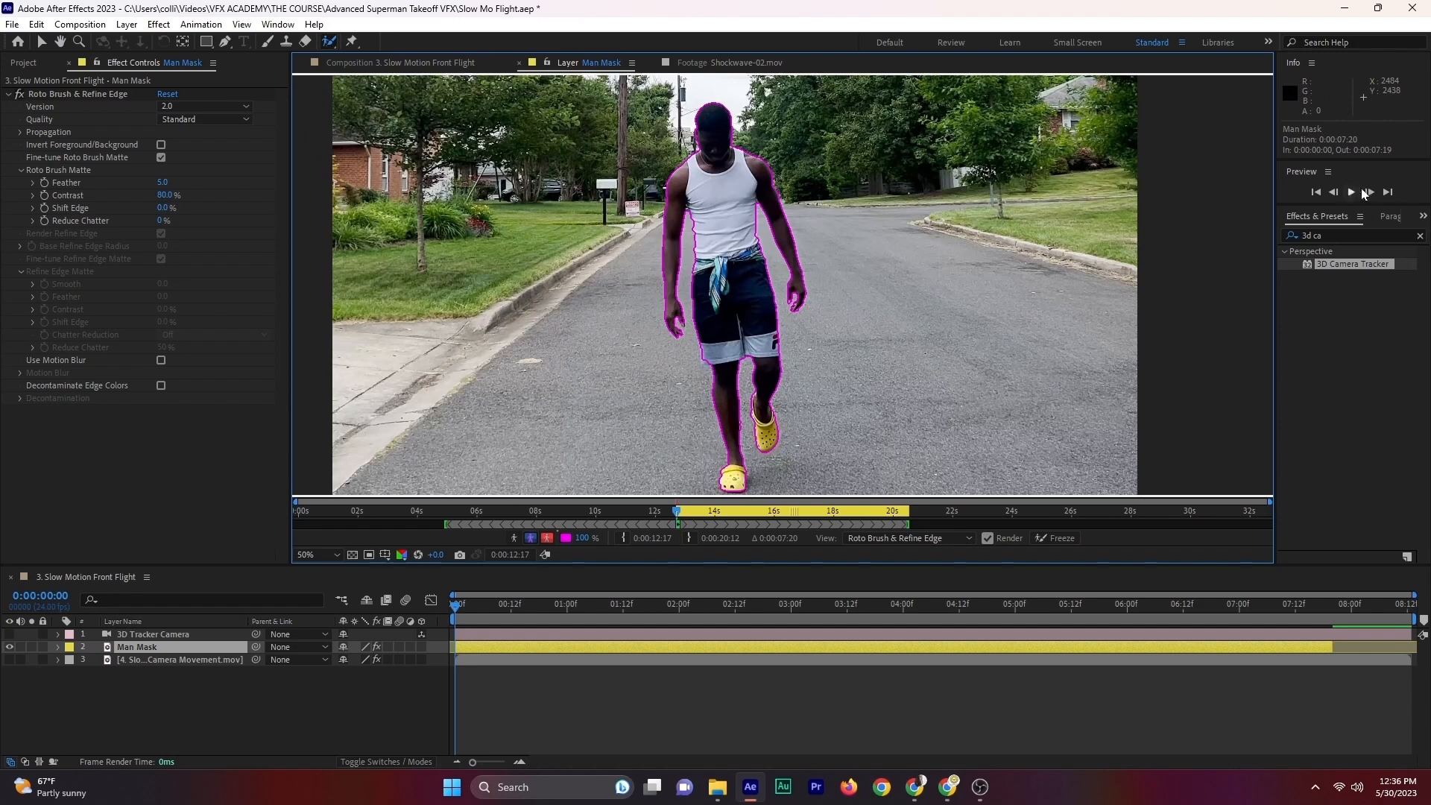
# Step: Advance two frames, exclude the background gap under the man's right arm with the Roto Brush, and restore the waist scarf to the selection
pyautogui.click(1370, 193)
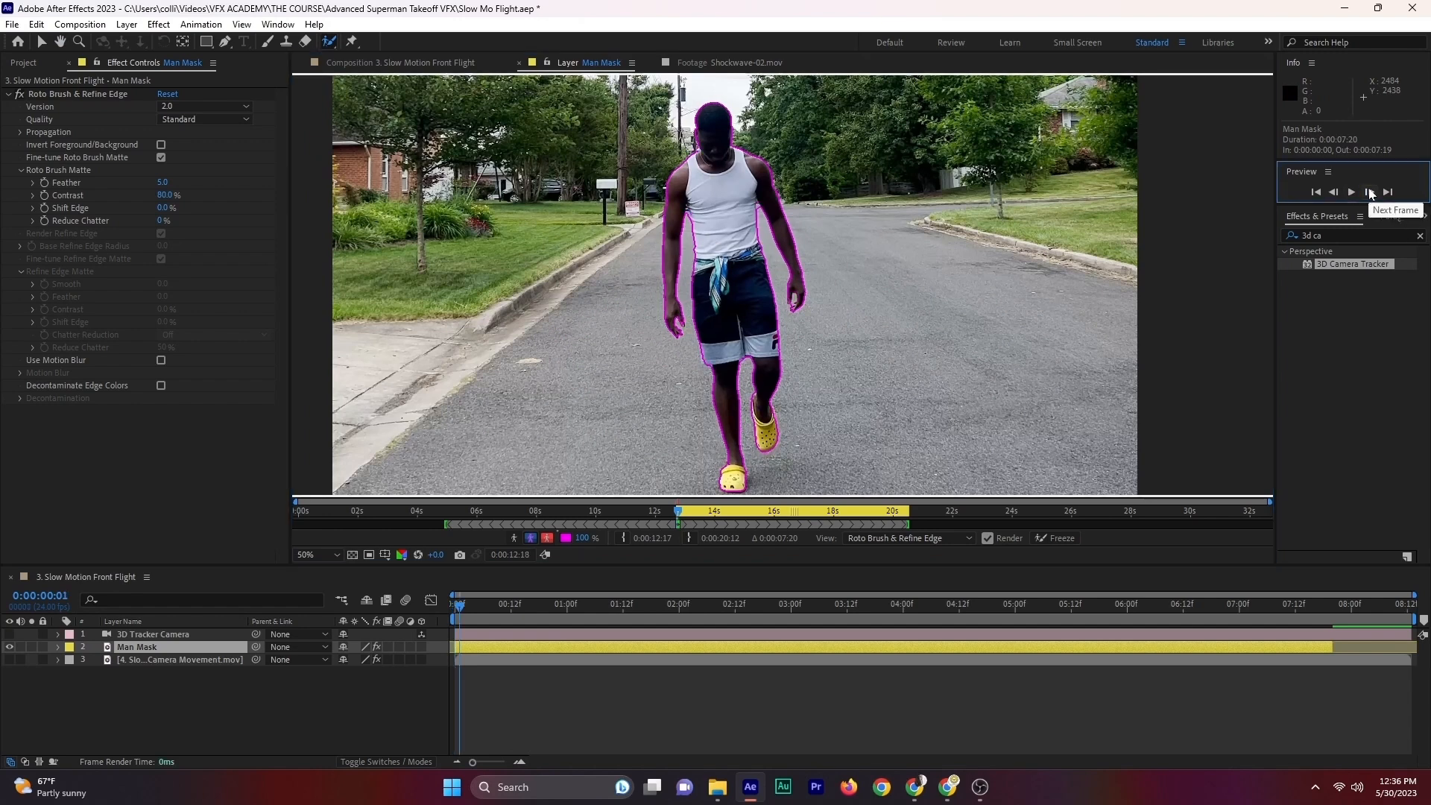
pyautogui.click(1370, 193)
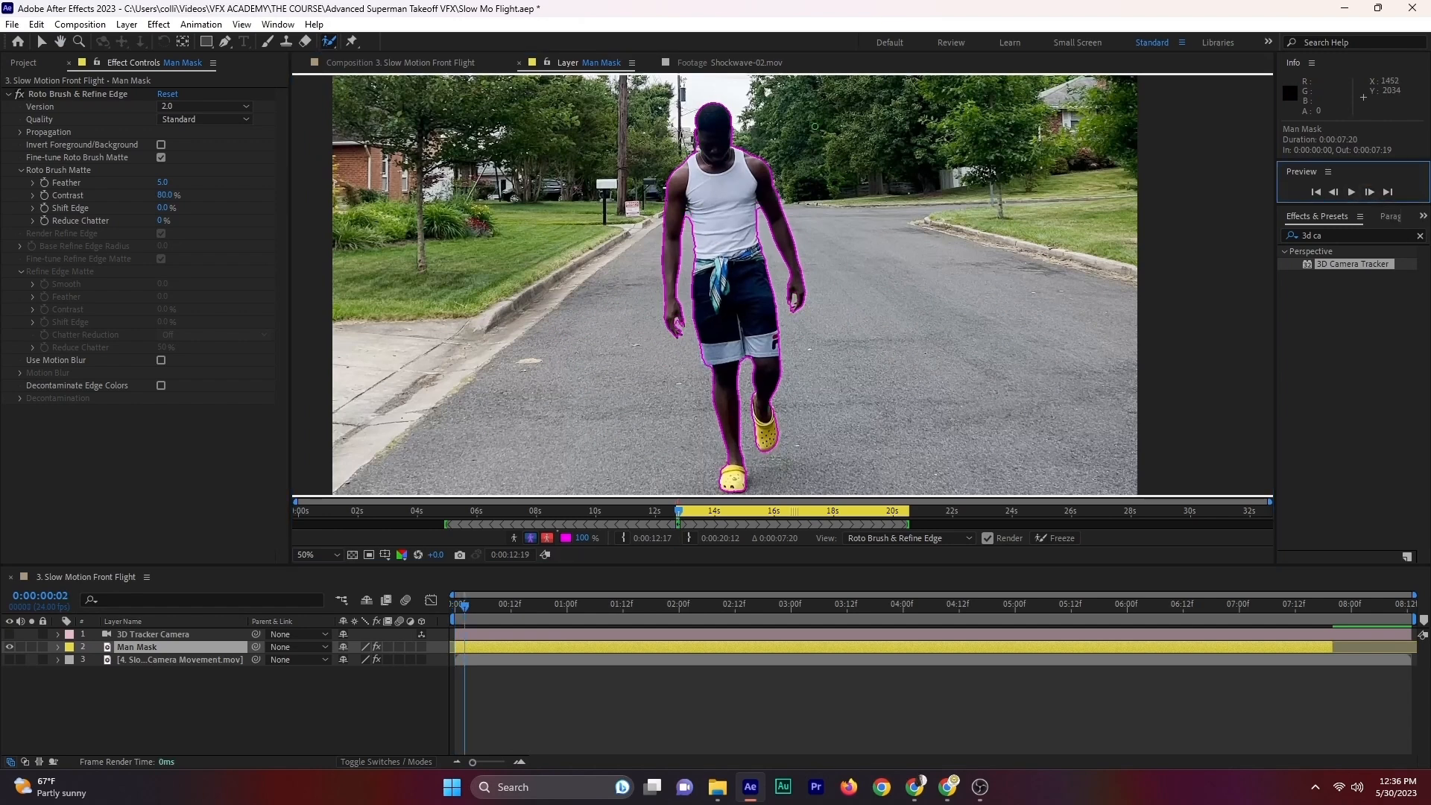
pyautogui.scroll(2, 806, 258)
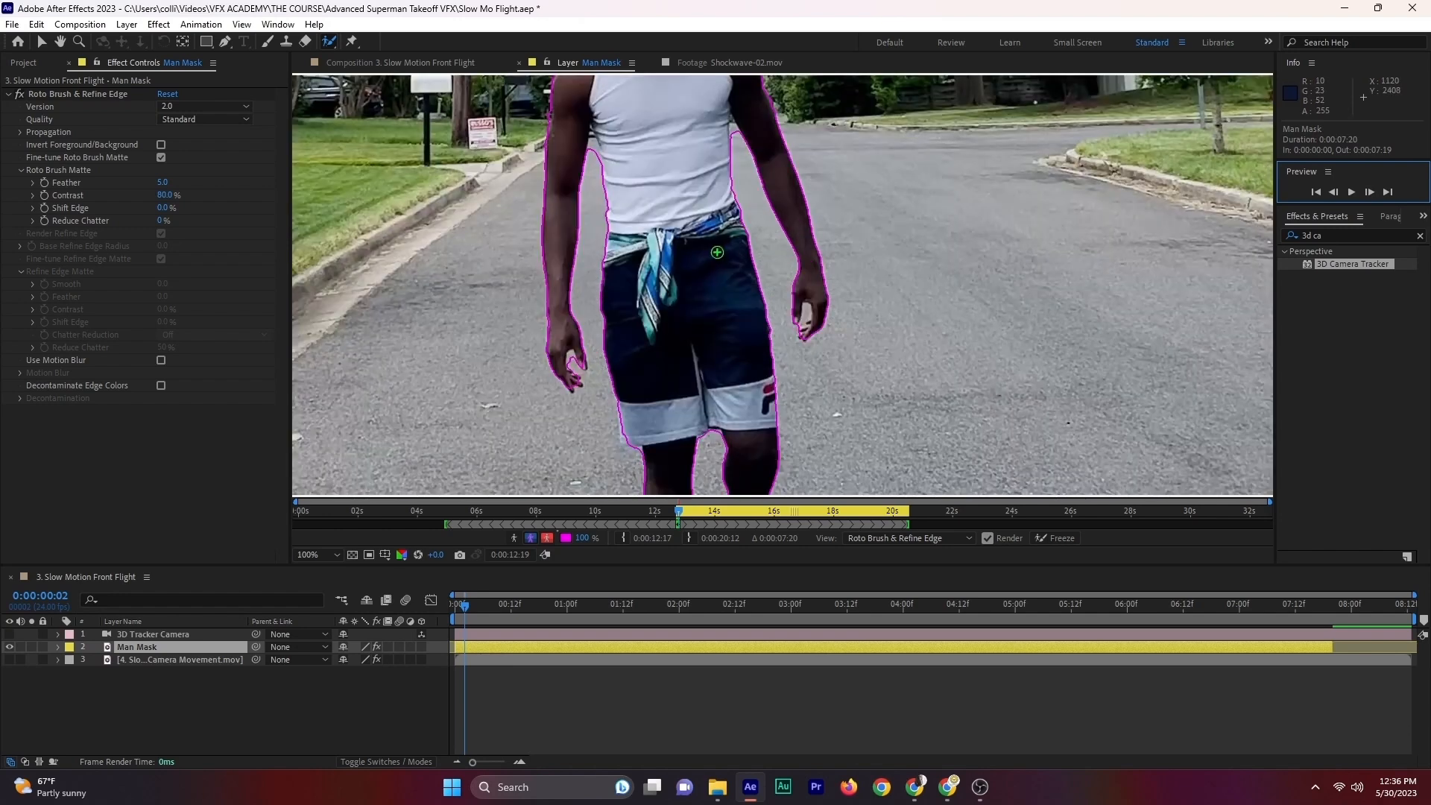
pyautogui.scroll(2, 630, 231)
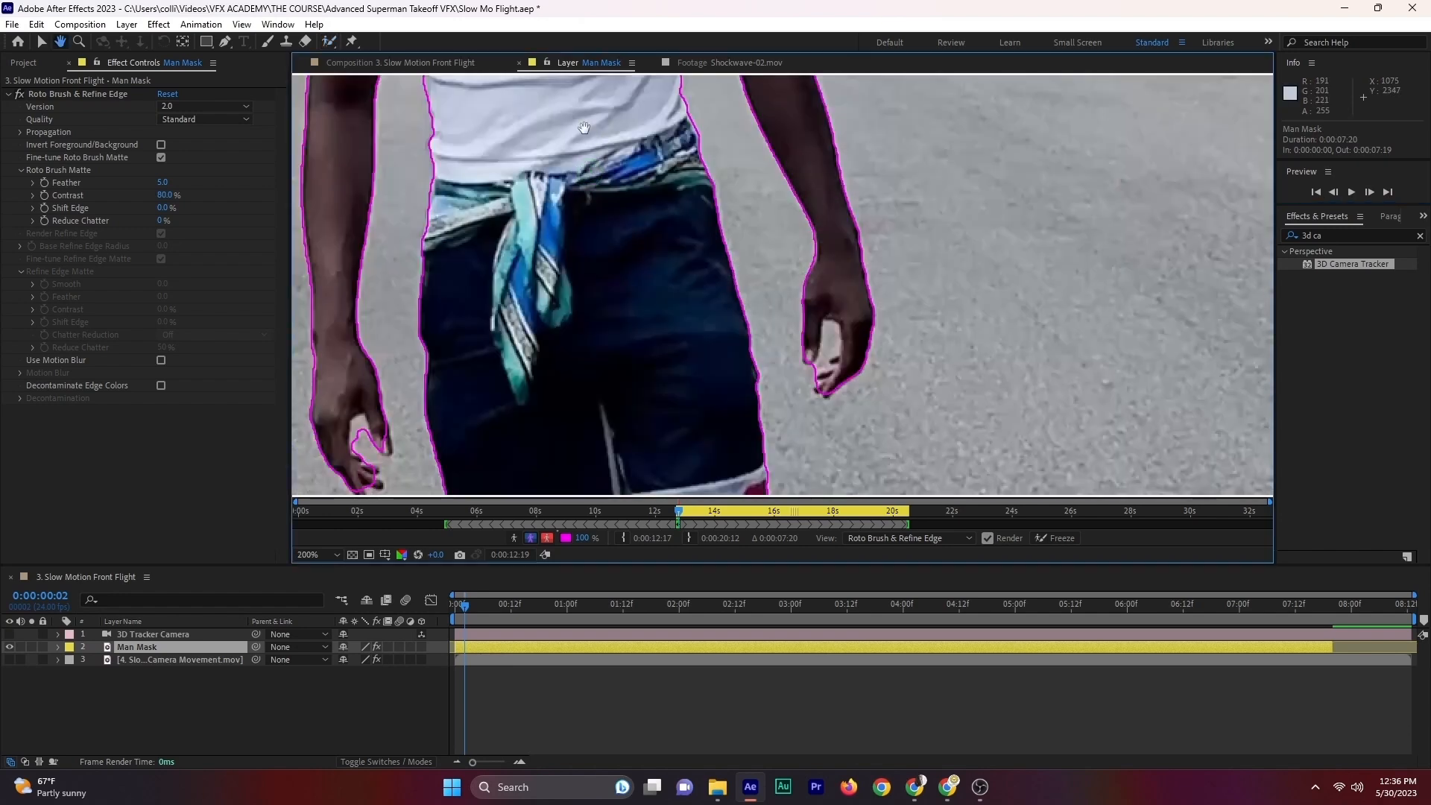
pyautogui.moveTo(570, 125); pyautogui.dragTo(769, 319)
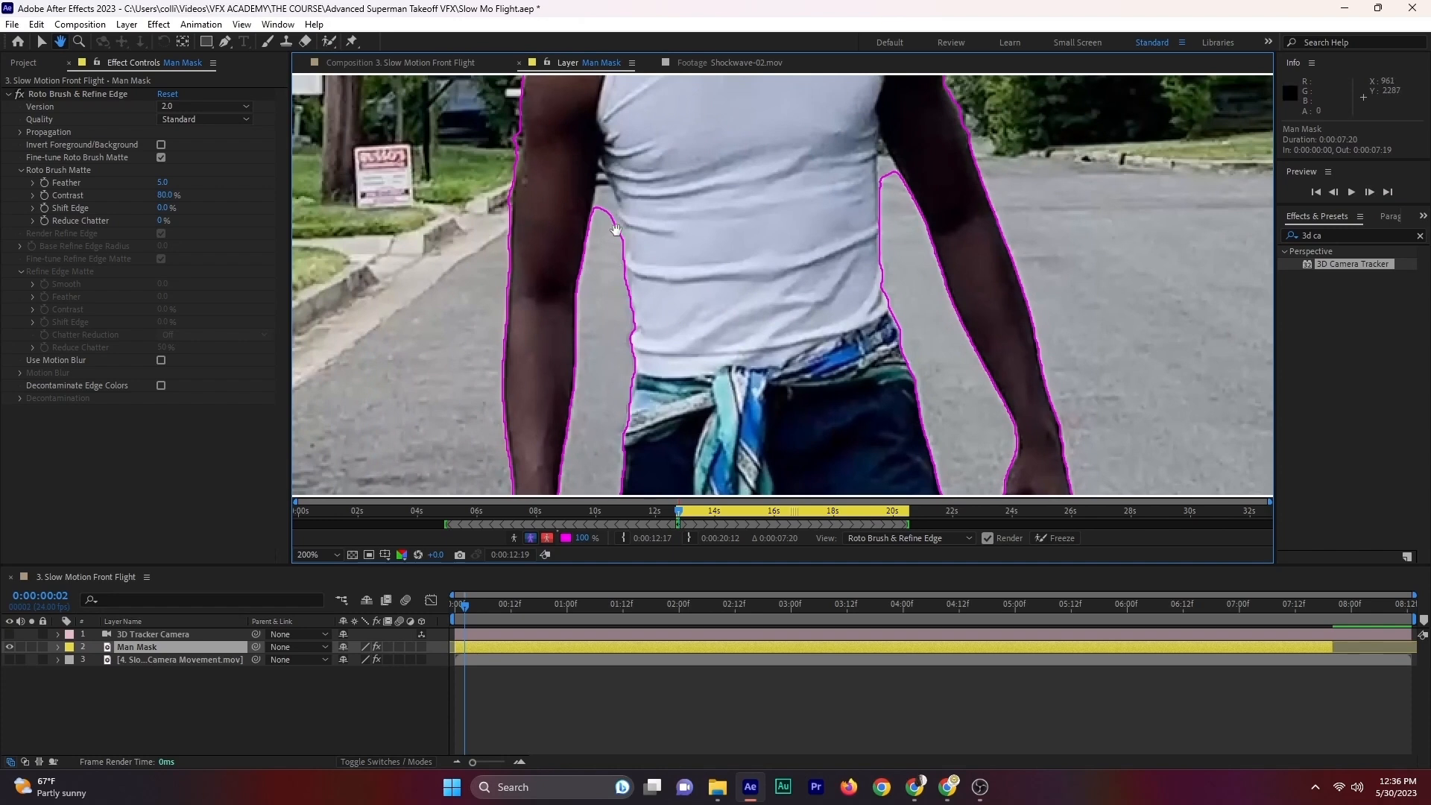
pyautogui.click(329, 41)
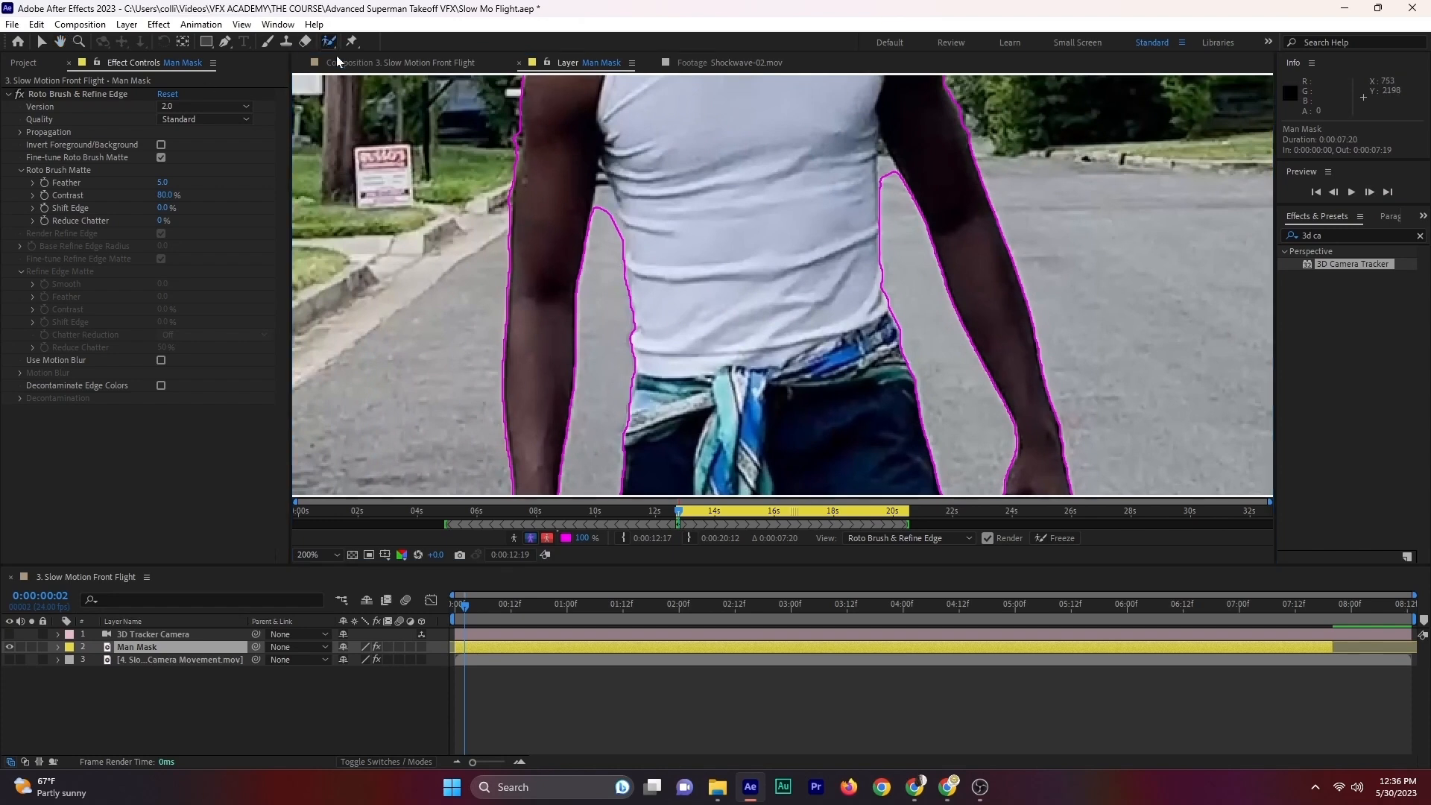
pyautogui.moveTo(604, 221); pyautogui.dragTo(602, 201)
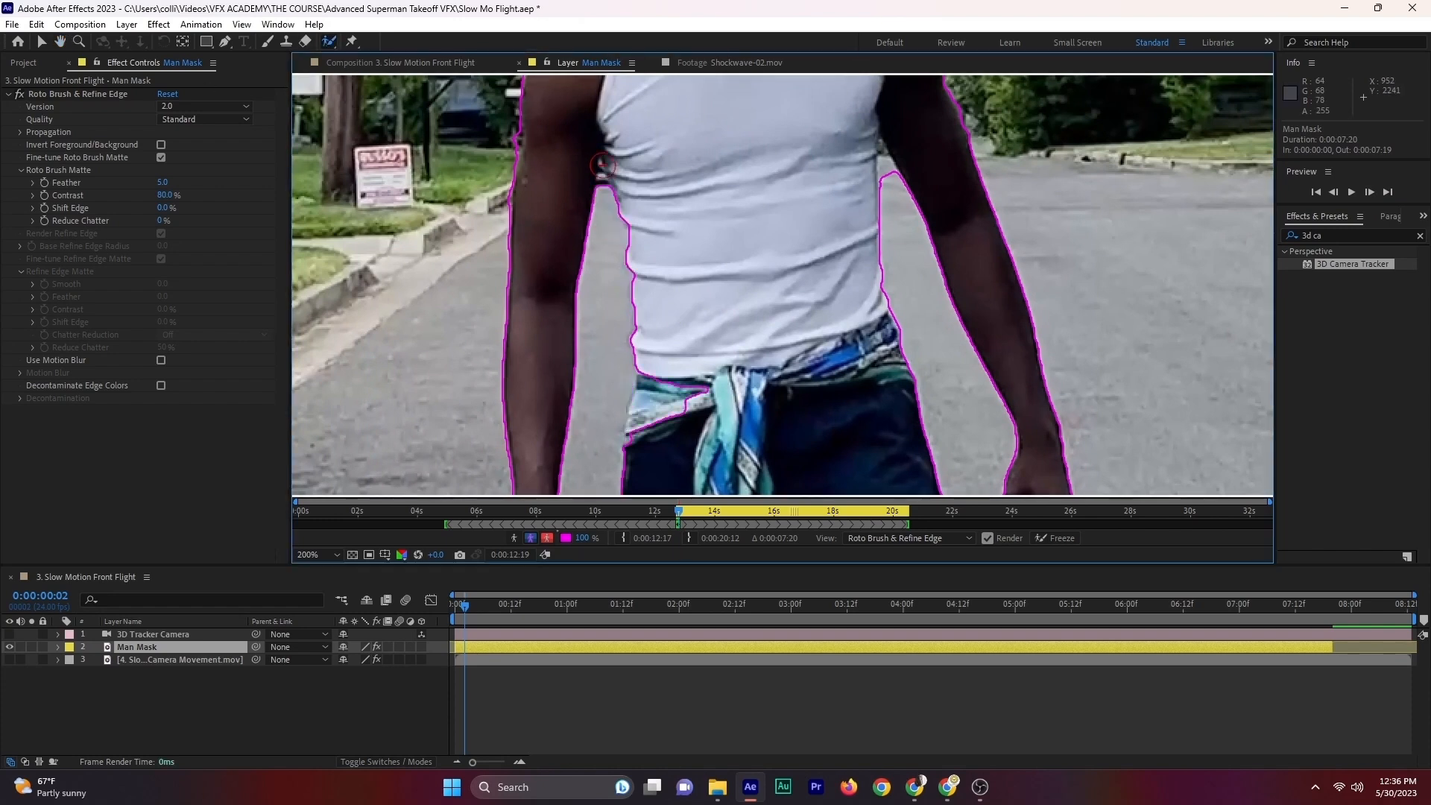
pyautogui.moveTo(680, 361); pyautogui.dragTo(663, 435)
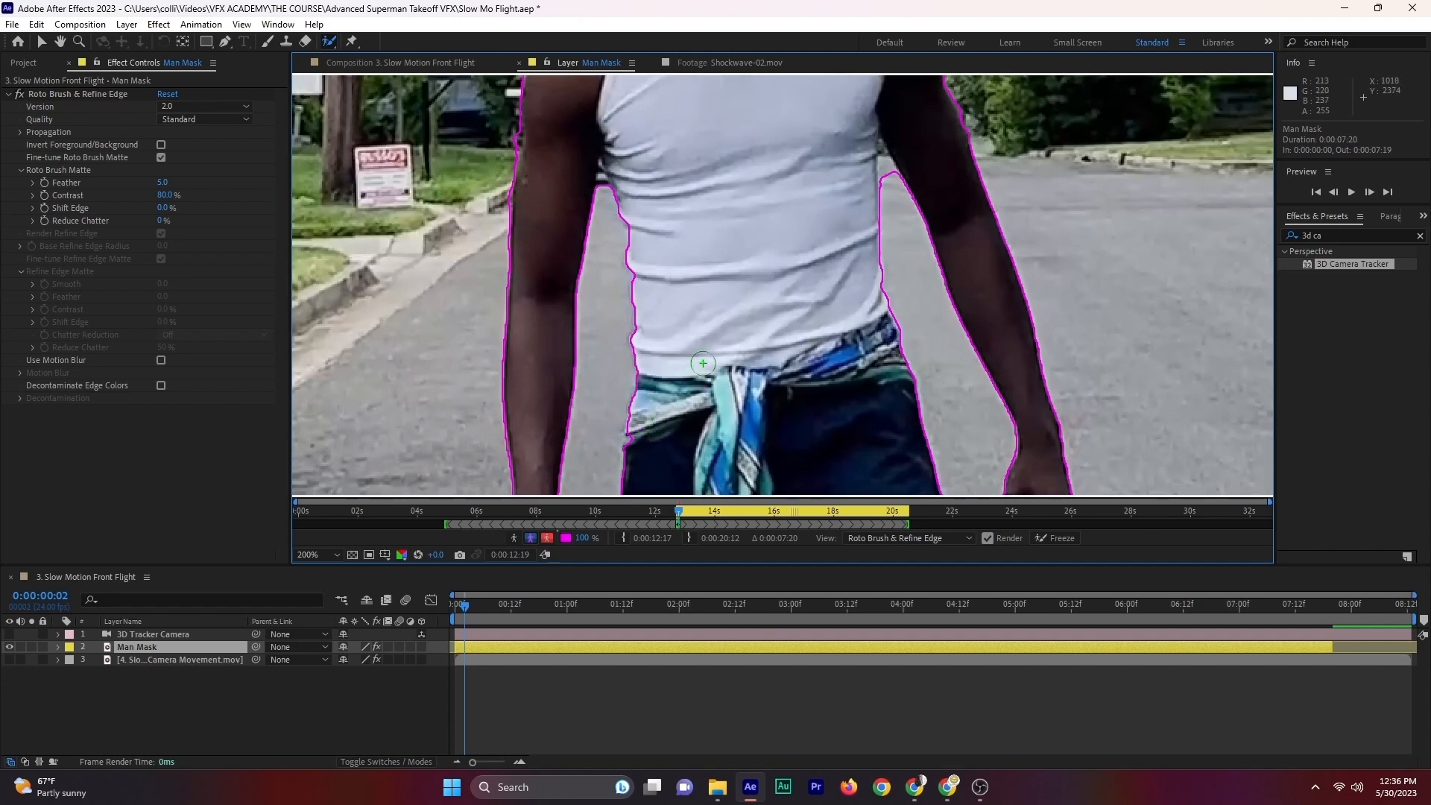
# Step: Exclude the background beside the right side of the man's neck and restore his head and neck to the selection
pyautogui.press(',')
pyautogui.scroll(-1, 716, 247)
pyautogui.scroll(2, 735, 201)
pyautogui.moveTo(733, 147); pyautogui.dragTo(789, 380)
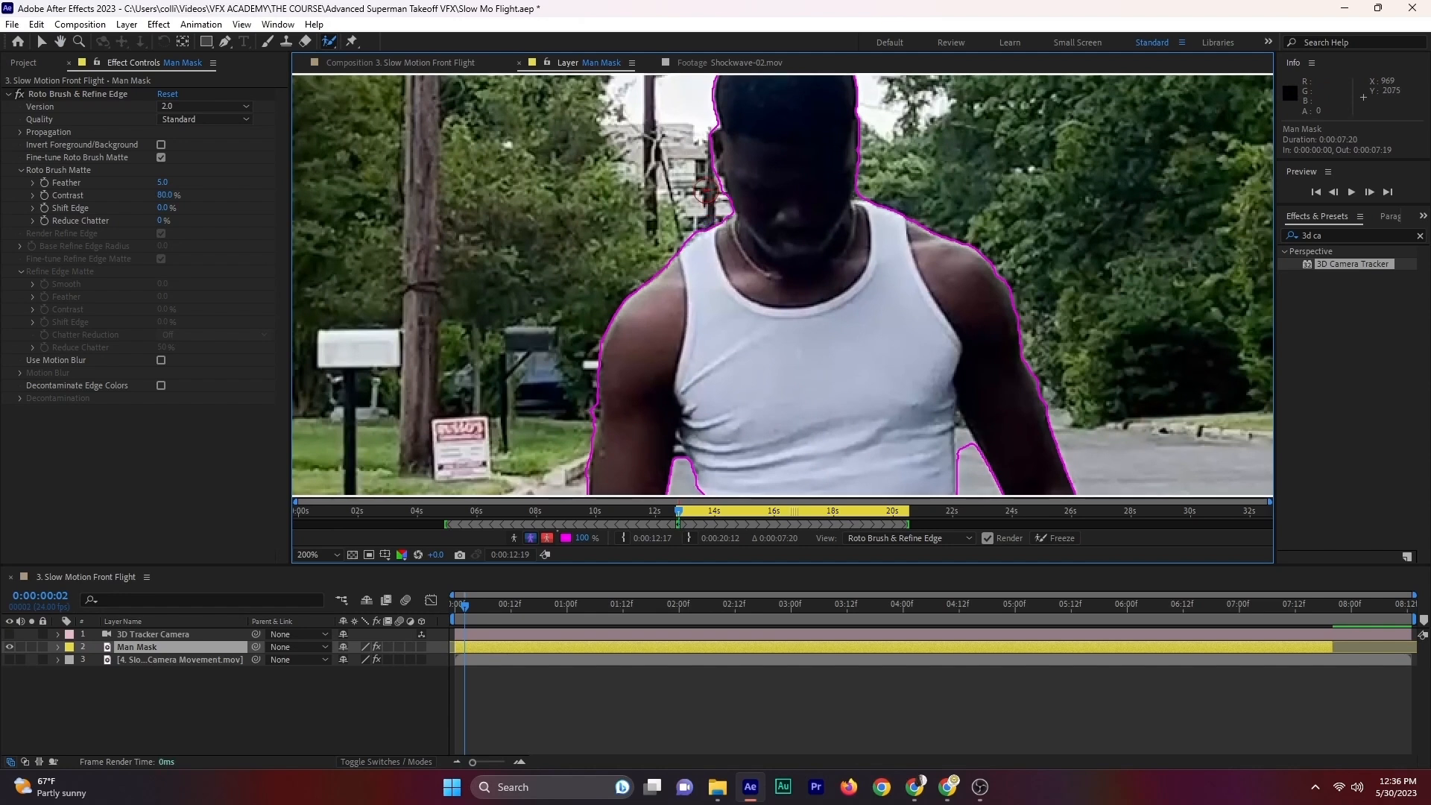
pyautogui.moveTo(718, 192); pyautogui.dragTo(717, 182)
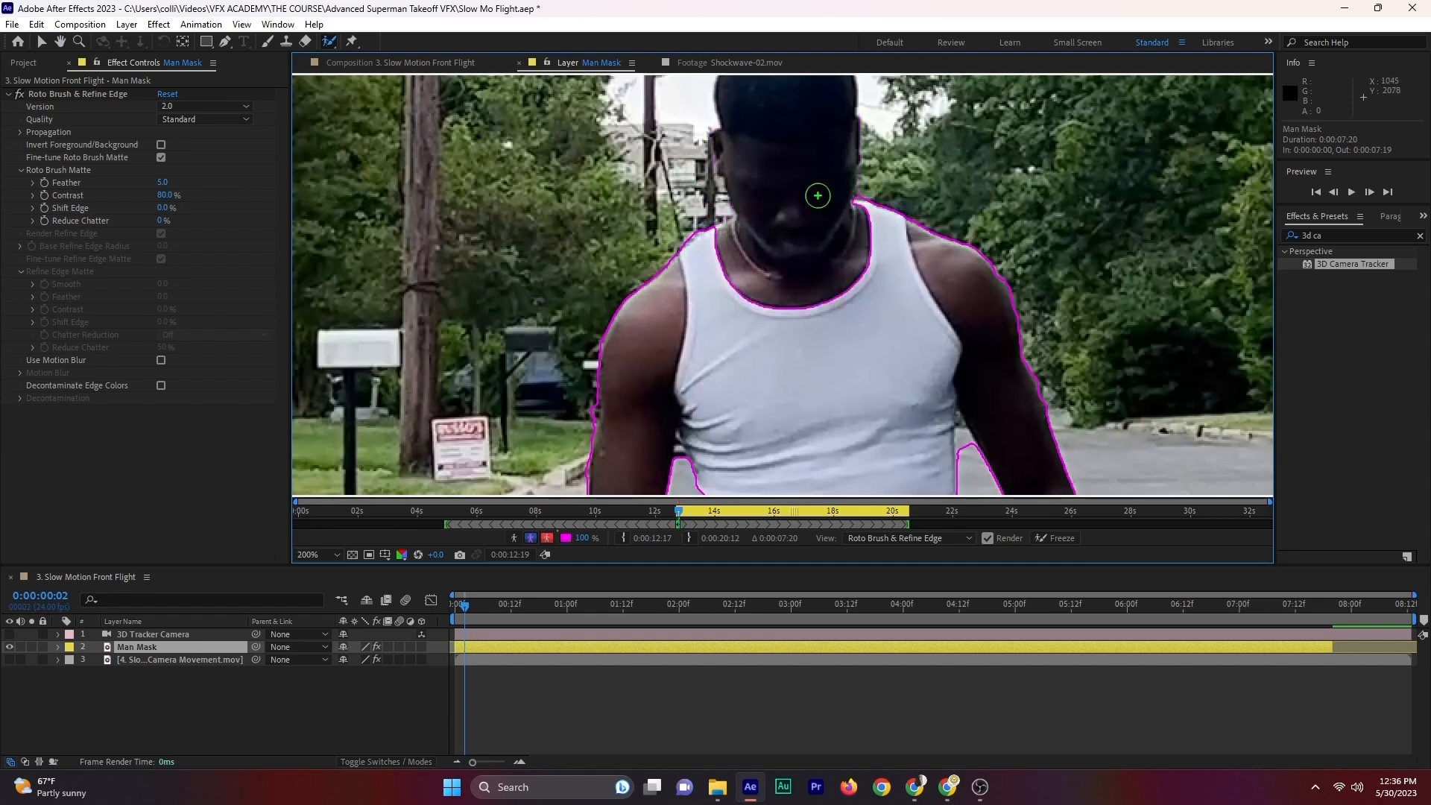
pyautogui.moveTo(789, 267); pyautogui.dragTo(775, 138)
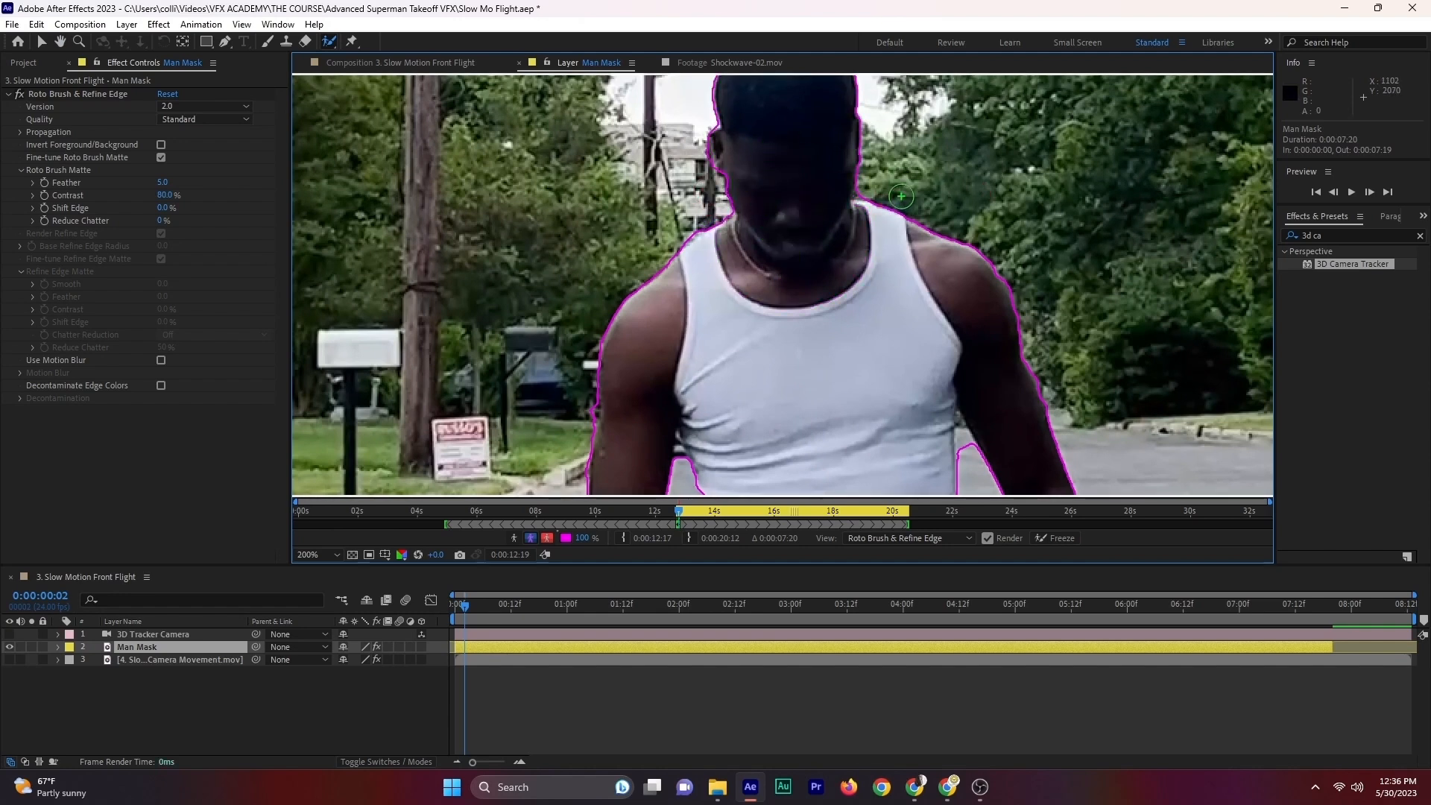
# Step: Restore the man's right shoulder and arm to the selection and exclude the background just outside the shoulder
pyautogui.press(',')
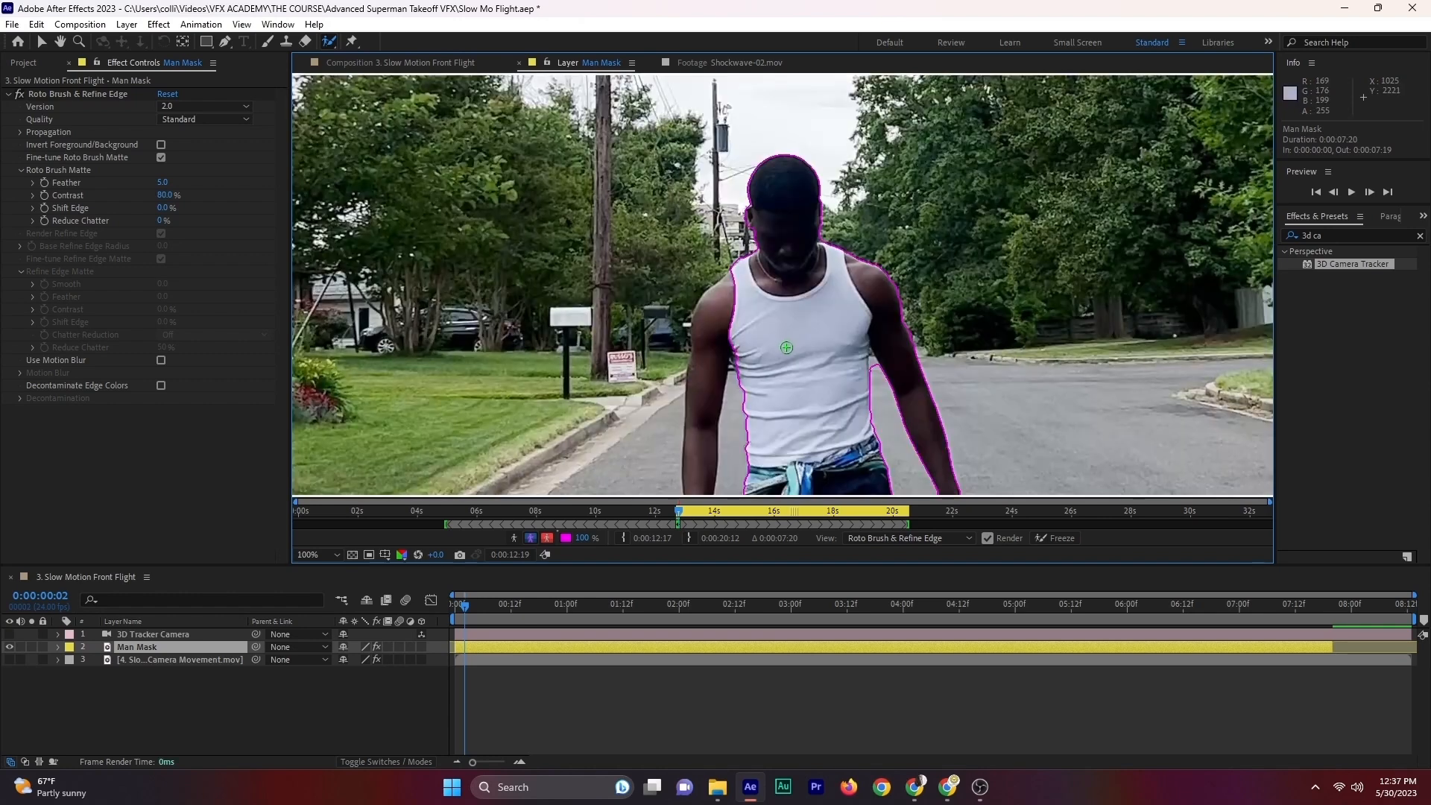
pyautogui.moveTo(716, 330); pyautogui.dragTo(703, 395)
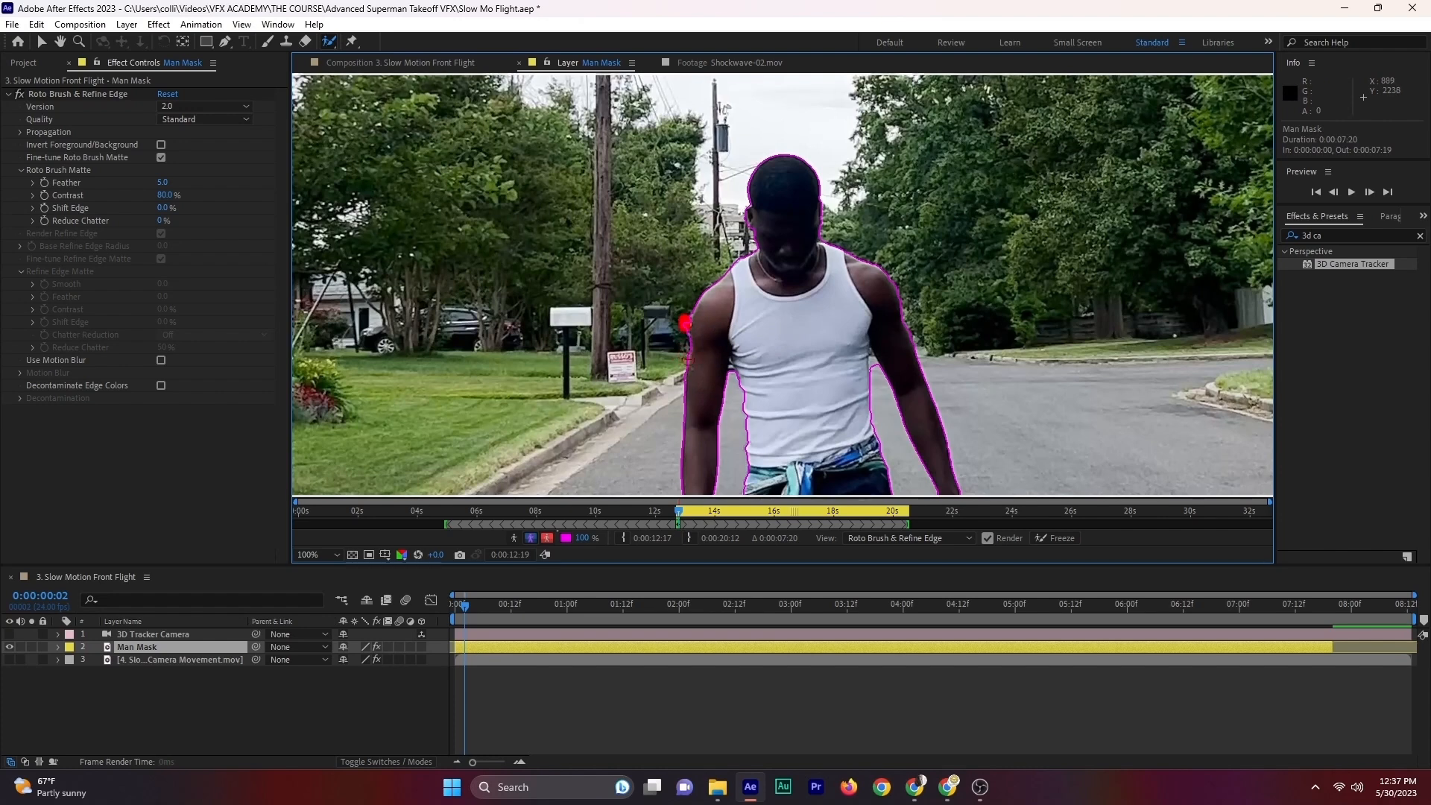
pyautogui.press(',')
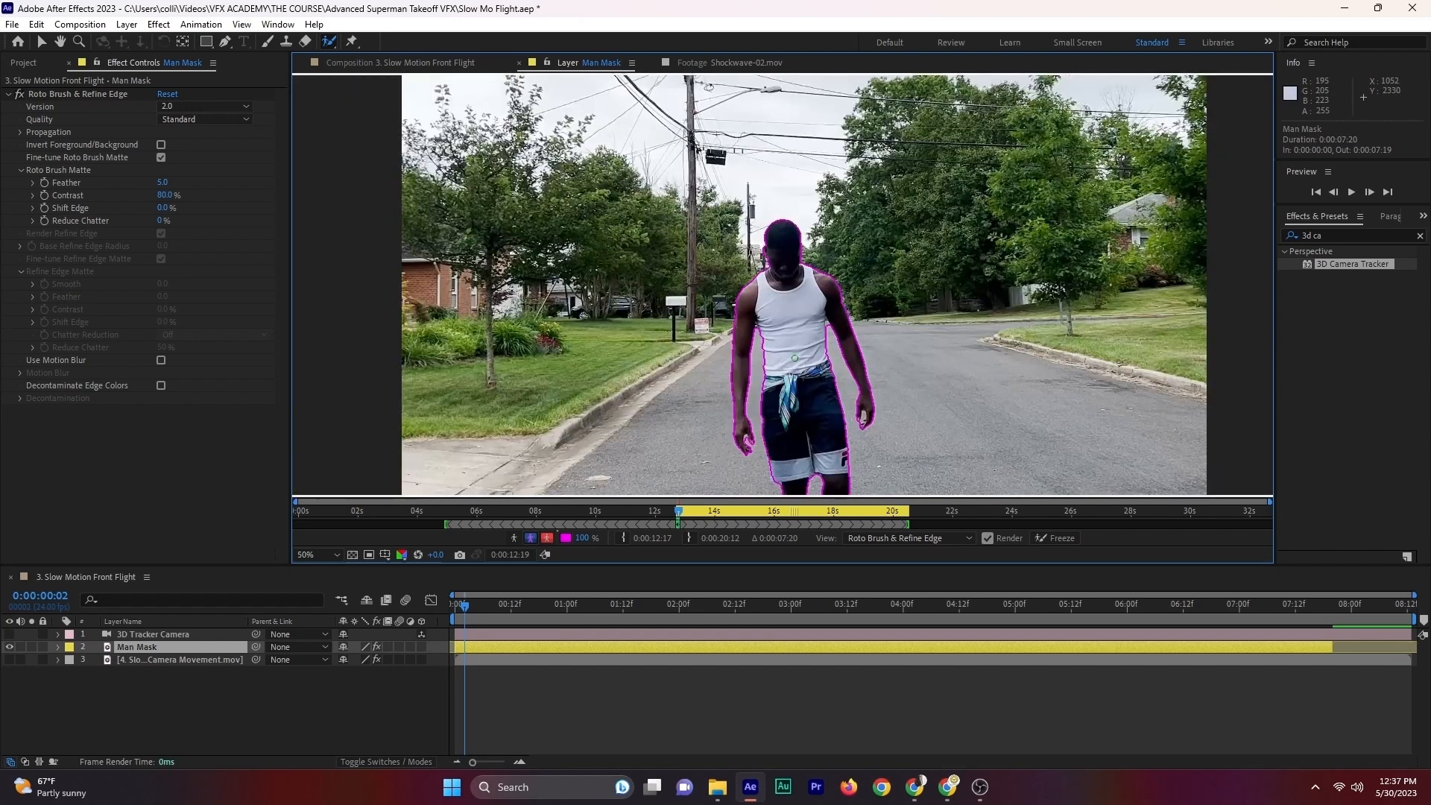
# Step: Advance frame by frame to 0:00:00:10, propagating the Roto Brush selection and checking the man's outline
pyautogui.click(1369, 193)
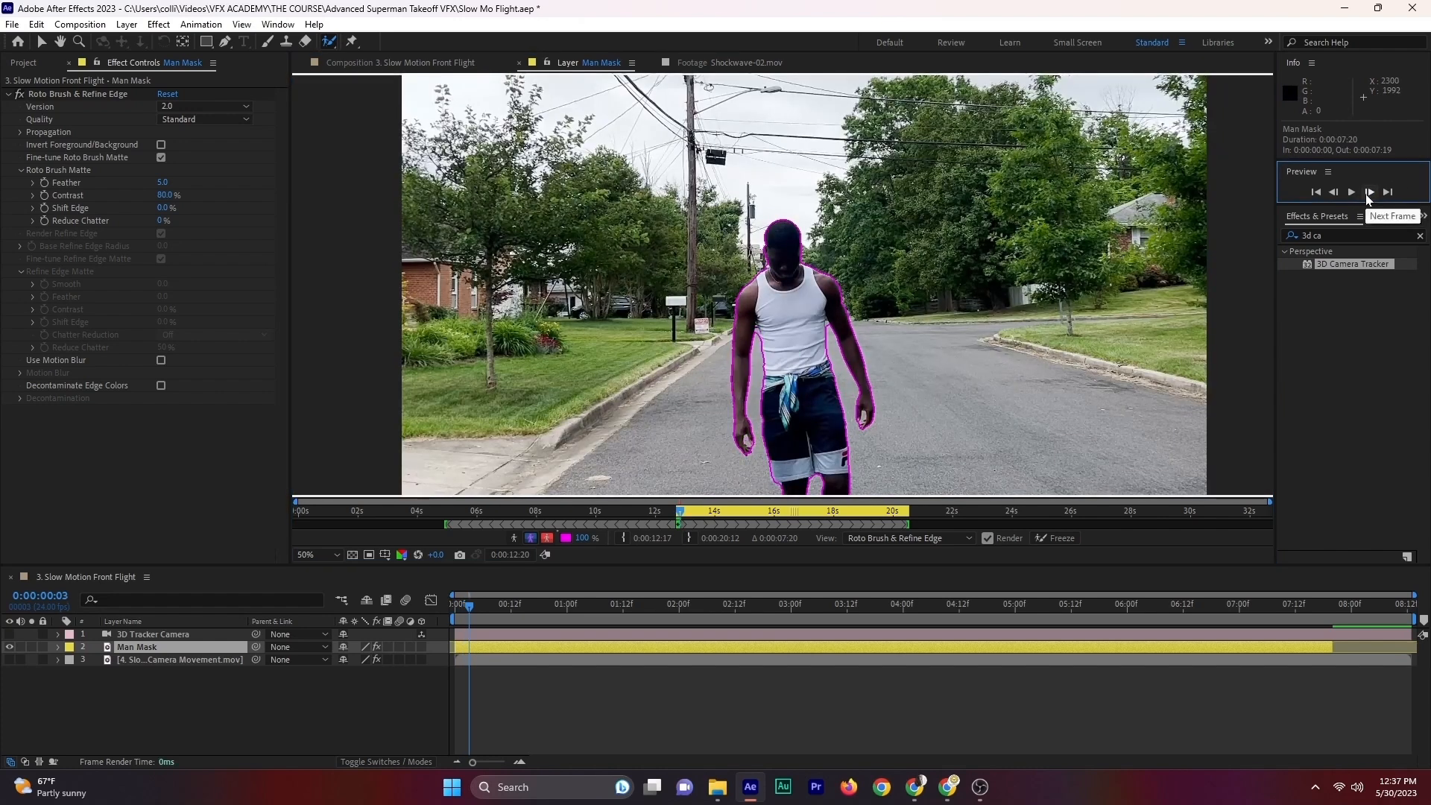
pyautogui.moveTo(826, 400); pyautogui.dragTo(835, 257)
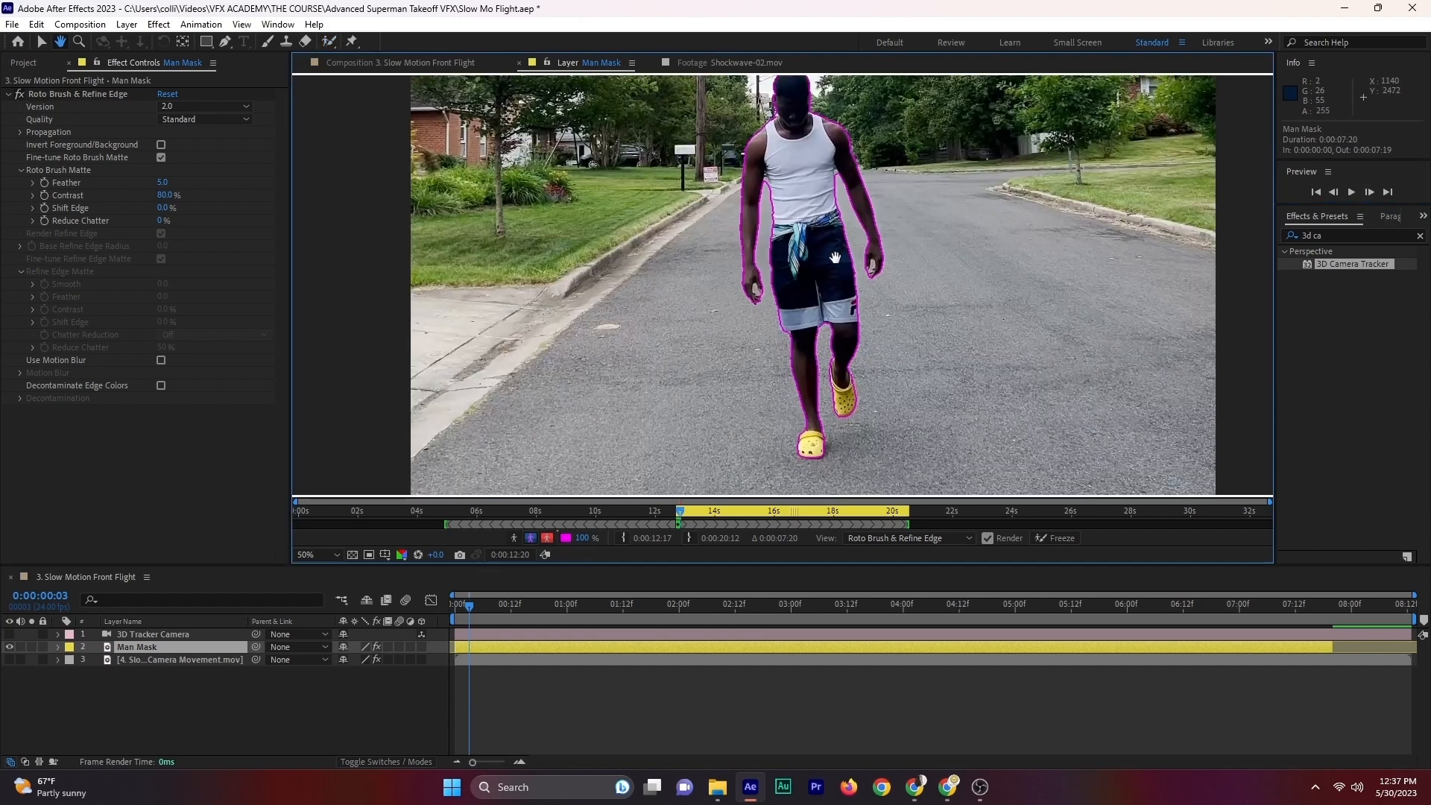
pyautogui.click(1370, 192)
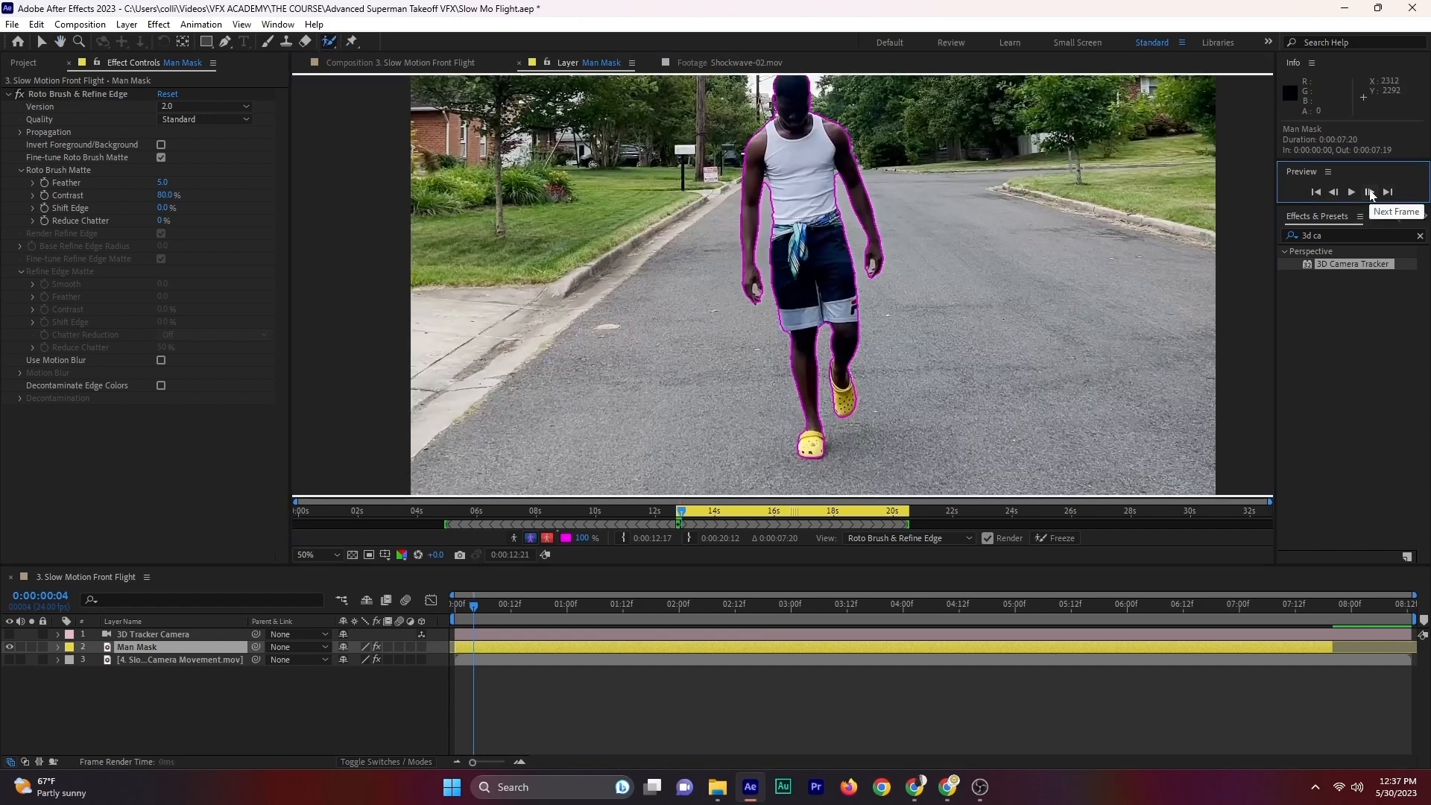
pyautogui.click(1371, 192)
pyautogui.click(1370, 192)
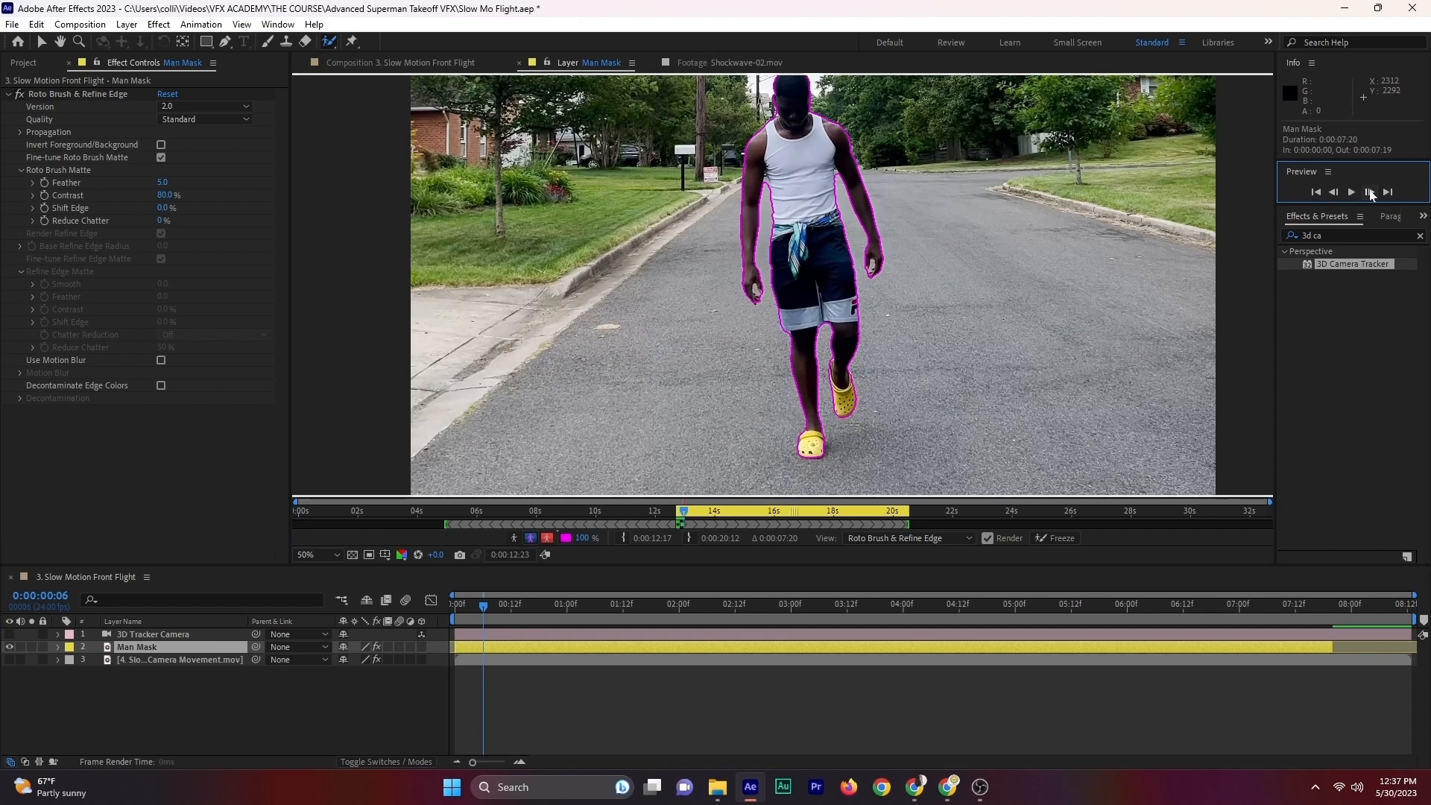
pyautogui.click(1370, 193)
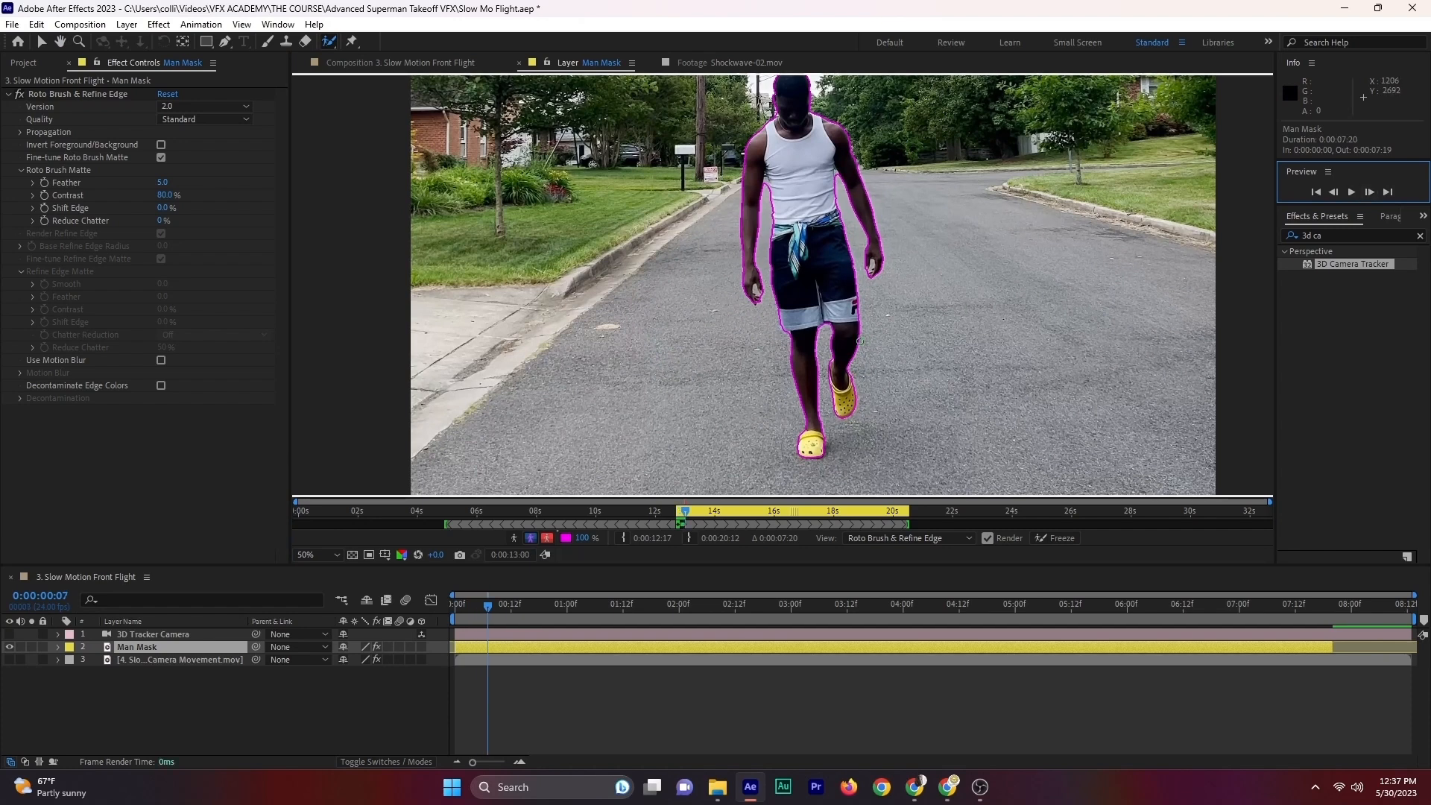
pyautogui.scroll(-2, 859, 341)
pyautogui.scroll(2, 860, 341)
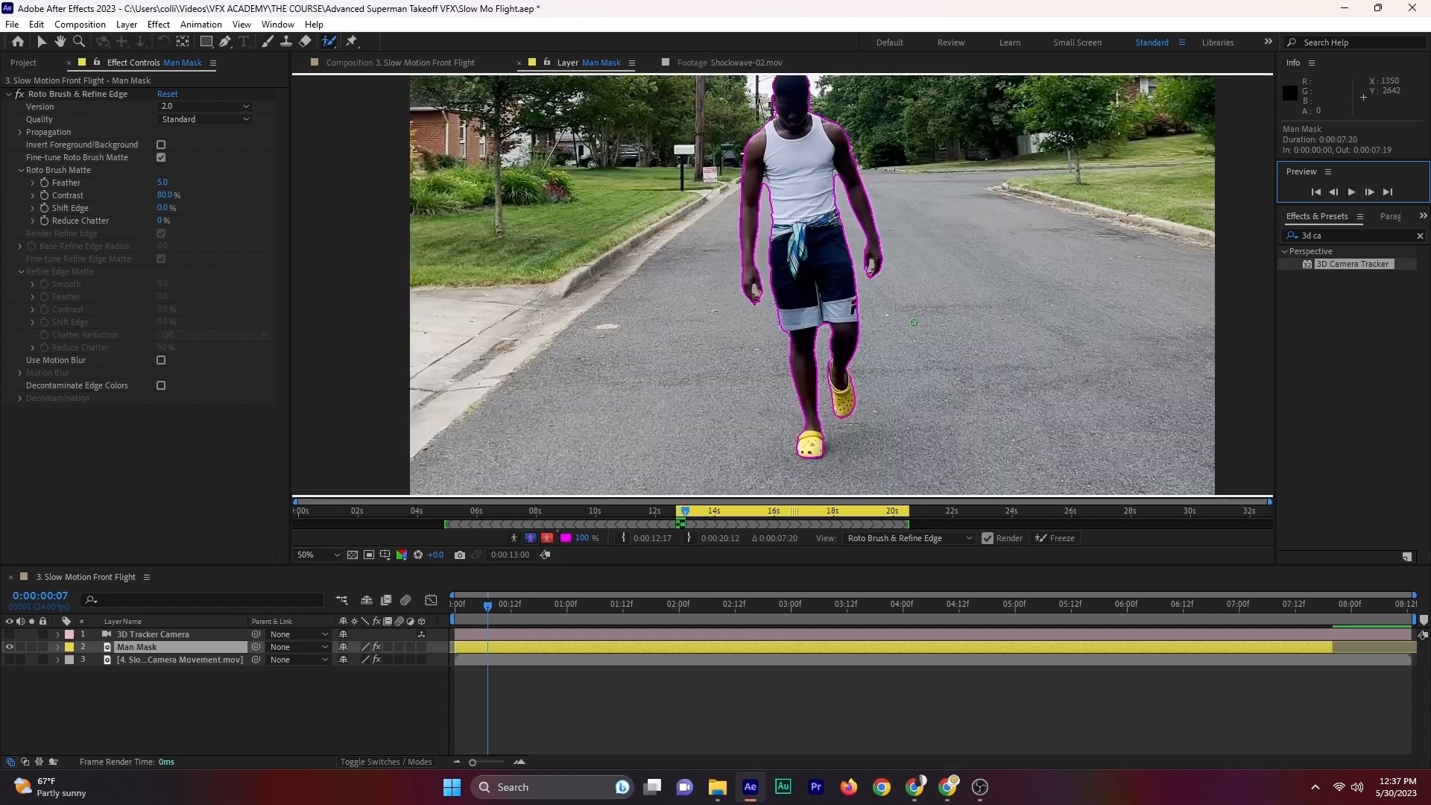
pyautogui.click(1371, 193)
pyautogui.click(1371, 193)
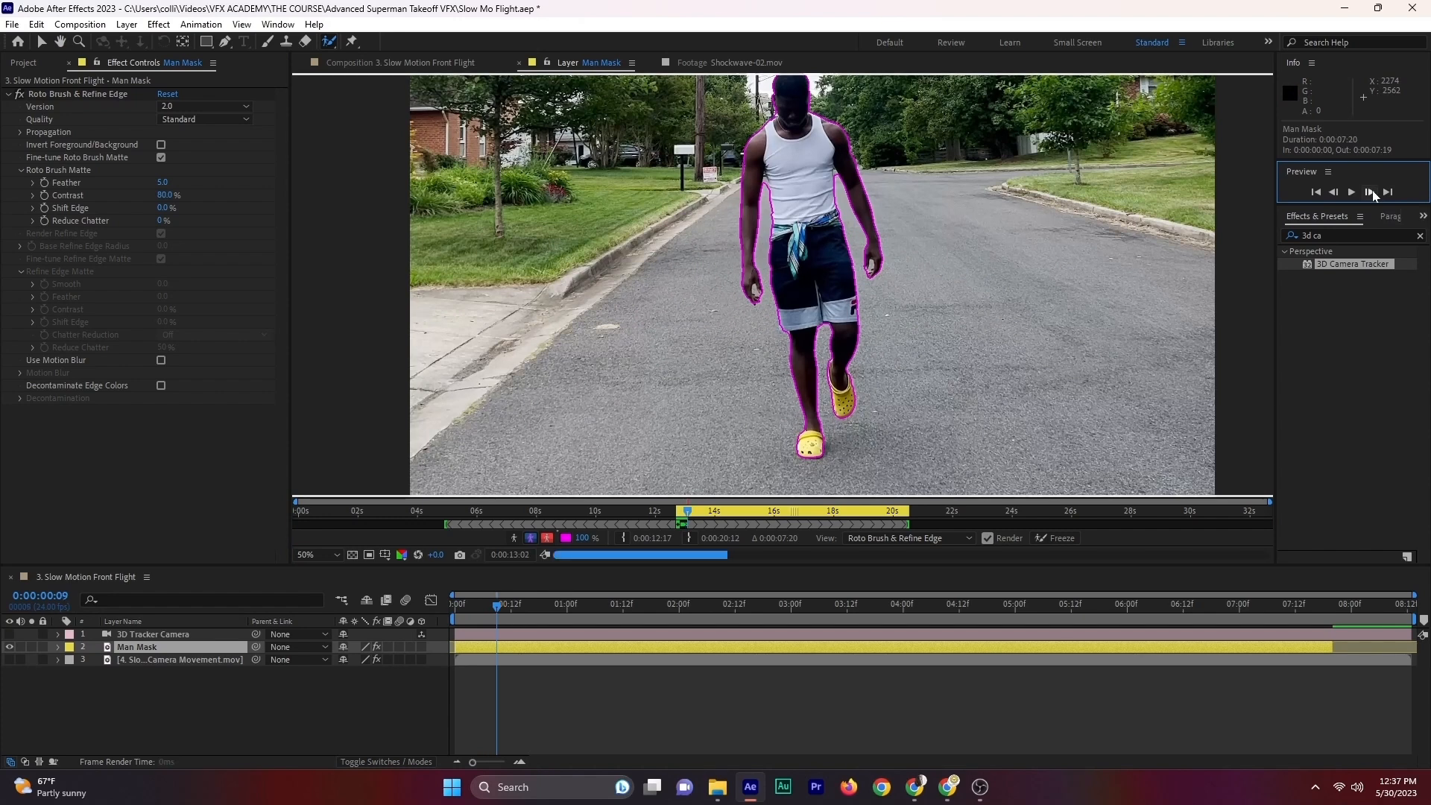
pyautogui.click(1371, 192)
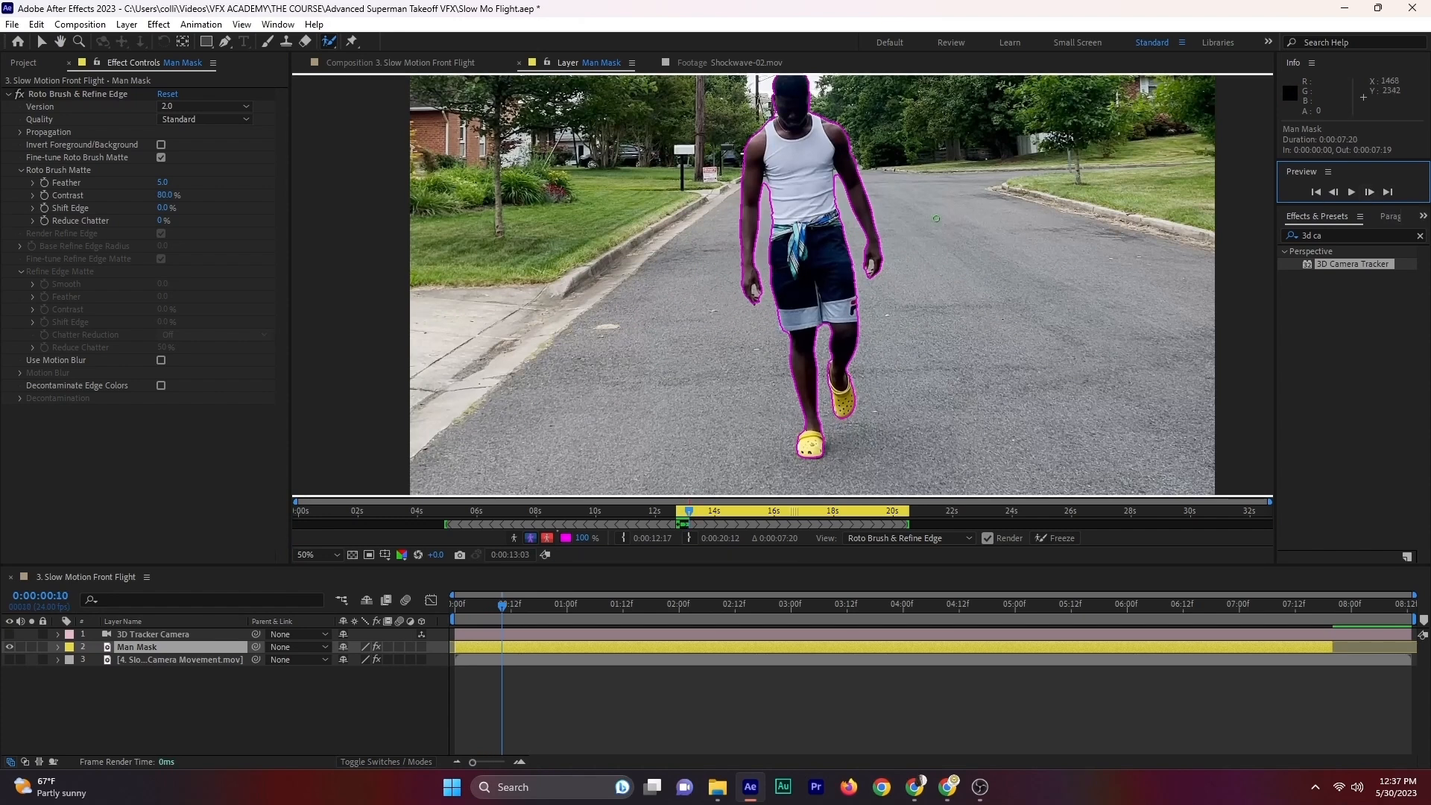
pyautogui.scroll(2, 715, 172)
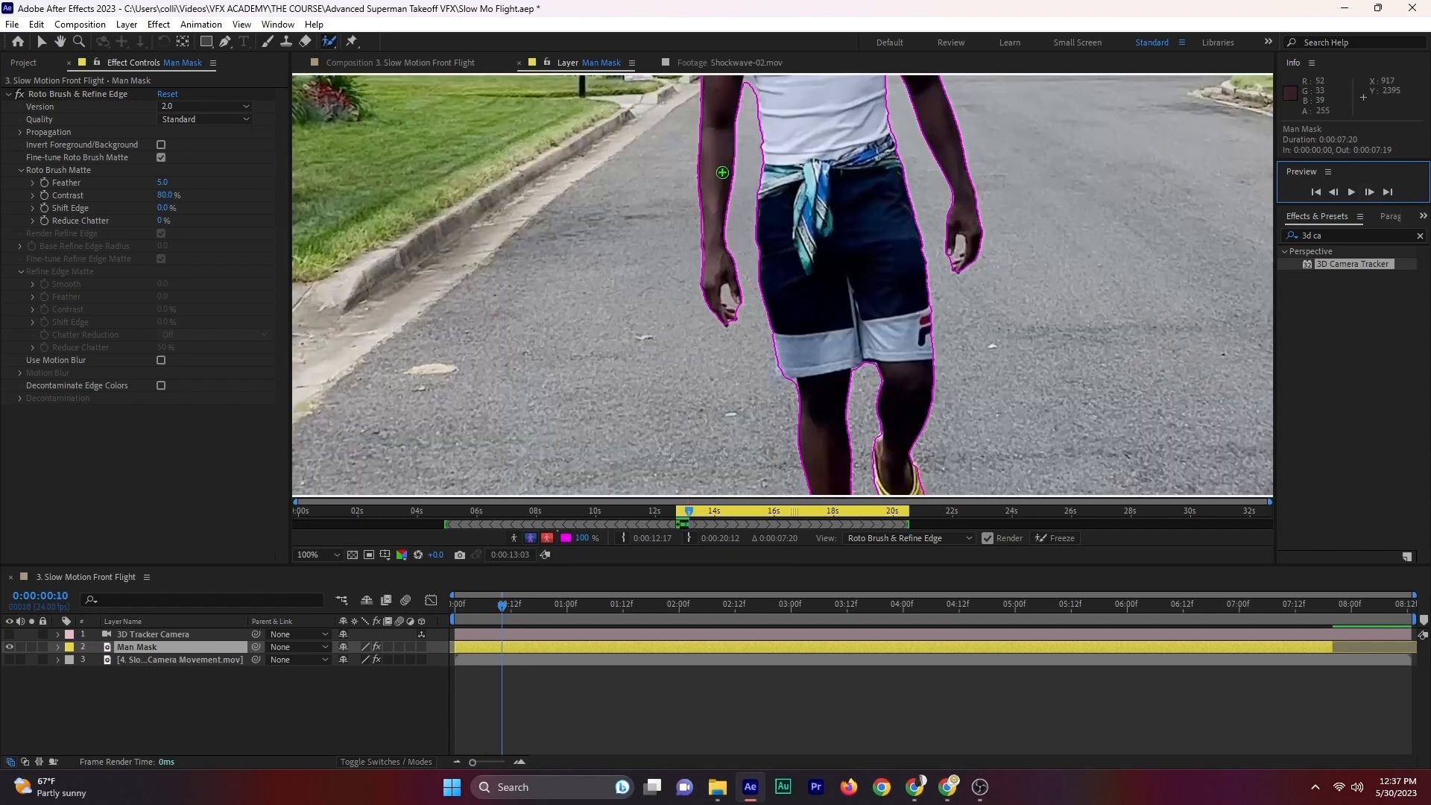